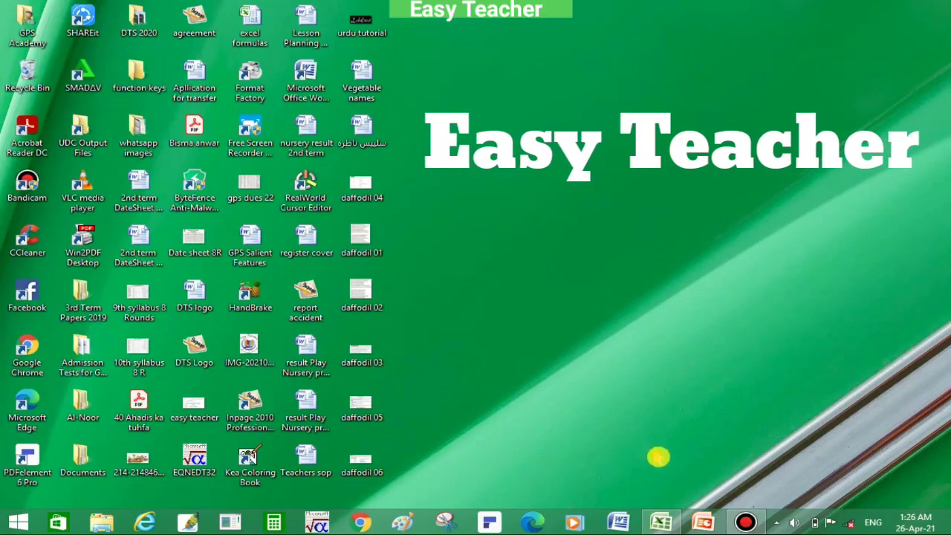
Switch to the Excel workbook and move the active cell from A1 across row 1 to column M, and down to M5.
{"action": "left_click", "coordinate": [660, 522]}
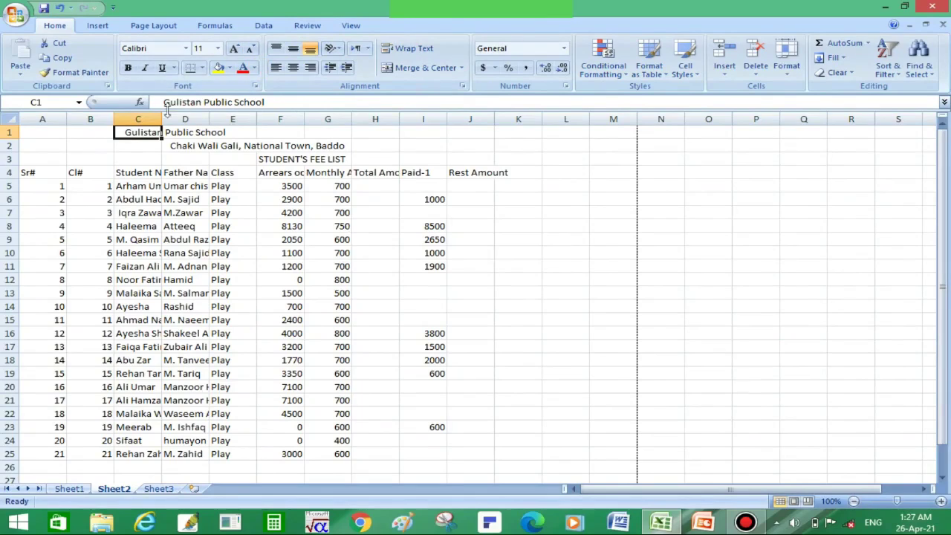
{"action": "left_click", "coordinate": [57, 131]}
{"action": "key", "text": "Right"}
{"action": "key", "text": "Right"}
{"action": "key", "text": "Right"}
{"action": "key", "text": "Right"}
{"action": "key", "text": "Right"}
{"action": "key", "text": "Right"}
{"action": "key", "text": "Right"}
{"action": "key", "text": "Right"}
{"action": "key", "text": "Right"}
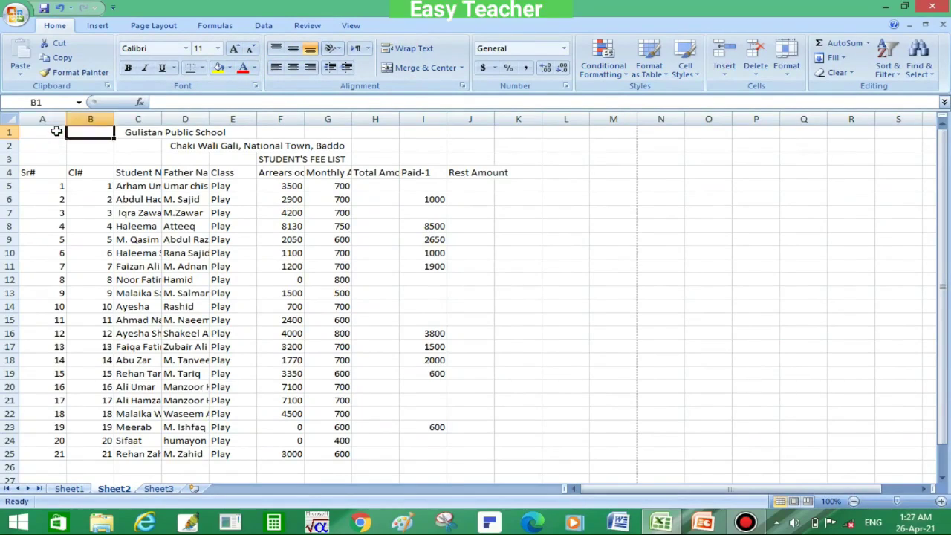
{"action": "key", "text": "Right"}
{"action": "key", "text": "Right"}
{"action": "key", "text": "Right"}
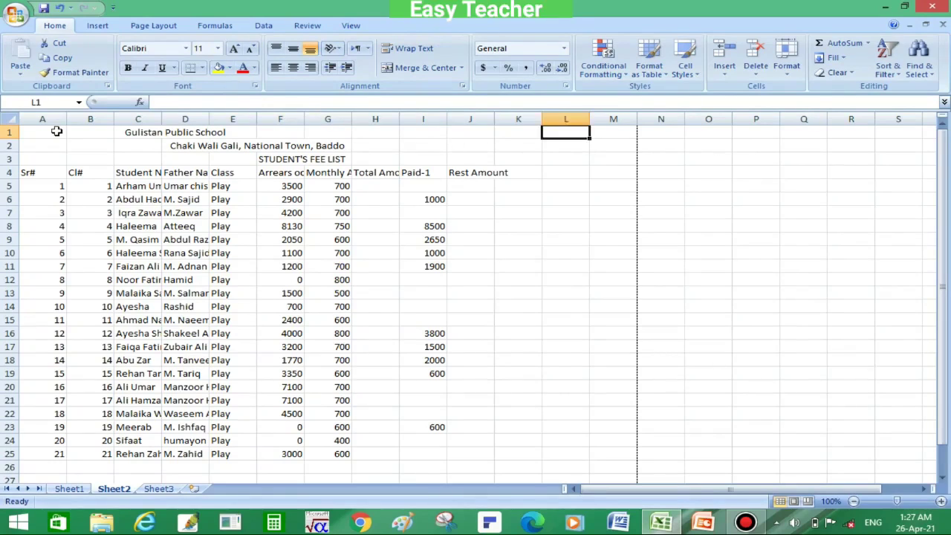
{"action": "key", "text": "Down"}
{"action": "key", "text": "Down"}
{"action": "key", "text": "Down"}
{"action": "key", "text": "Down"}
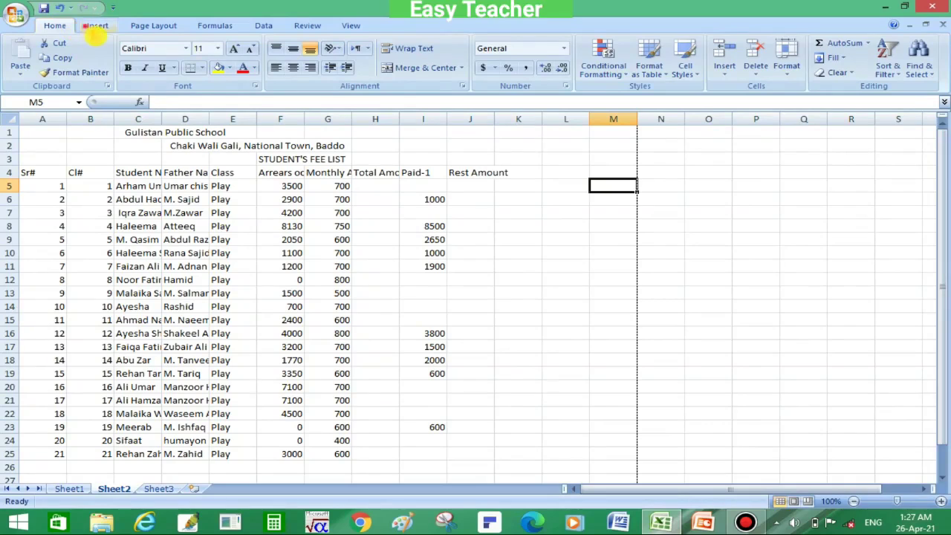
{"action": "left_click", "coordinate": [95, 27]}
{"action": "left_click", "coordinate": [56, 27]}
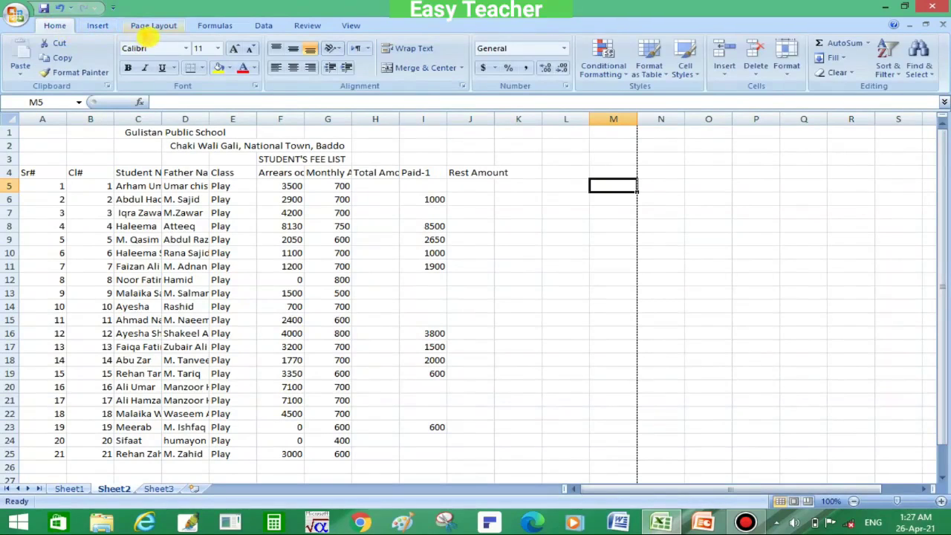
{"action": "left_click", "coordinate": [150, 28]}
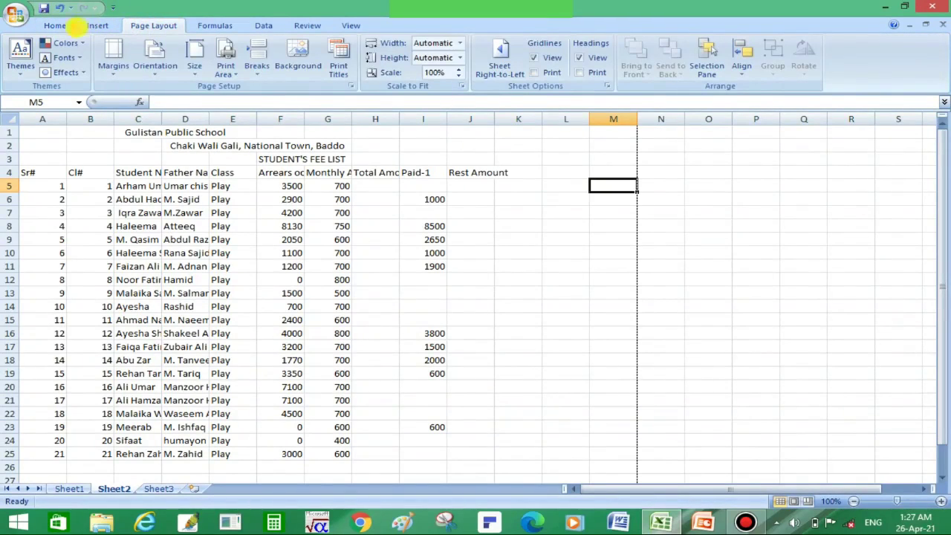
{"action": "left_click", "coordinate": [55, 26]}
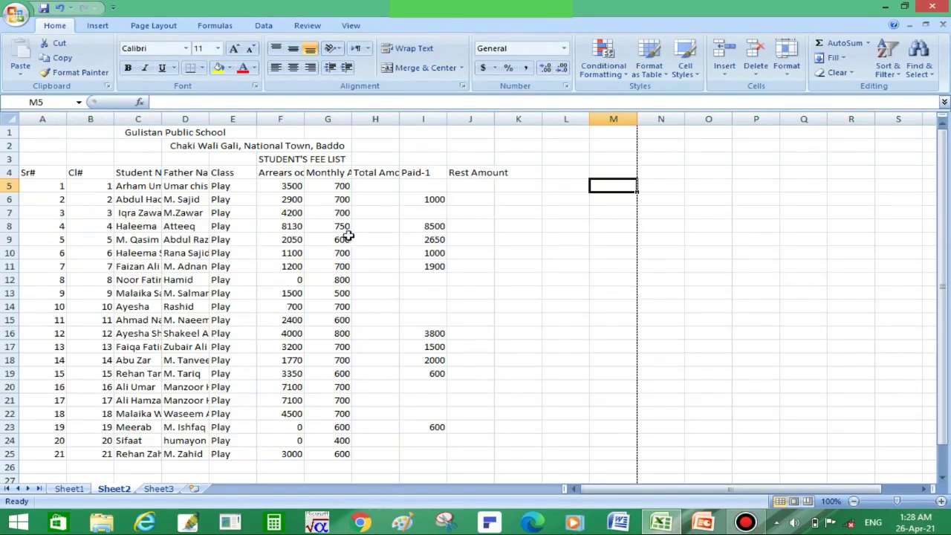
{"action": "left_click", "coordinate": [421, 294]}
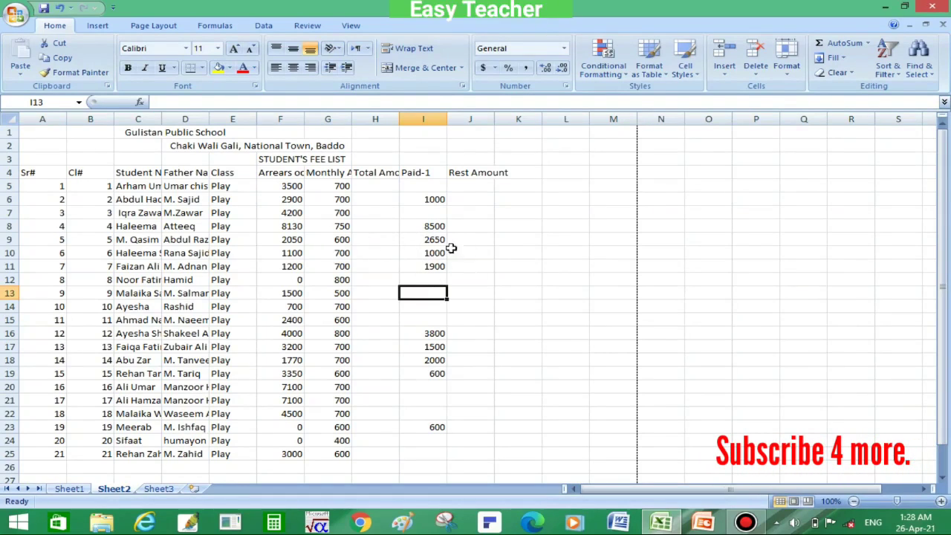
Cut the paid amount 1000 from cell I6 and paste it into M6.
{"action": "left_click", "coordinate": [442, 199]}
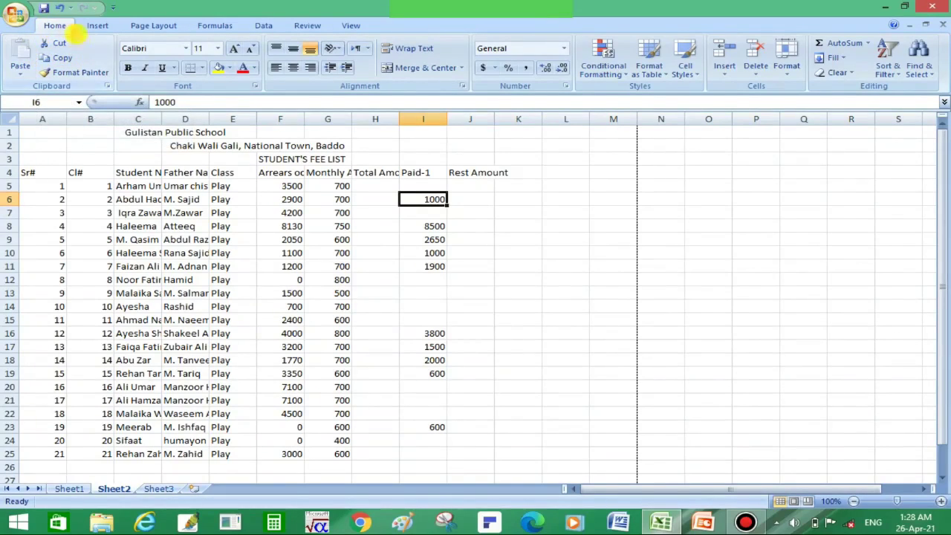
{"action": "left_click", "coordinate": [59, 43]}
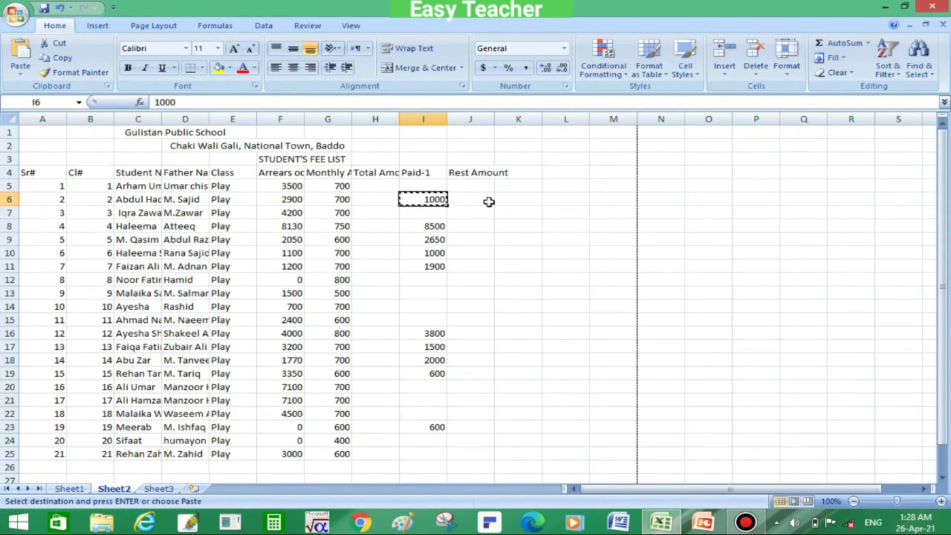
{"action": "left_click", "coordinate": [623, 205]}
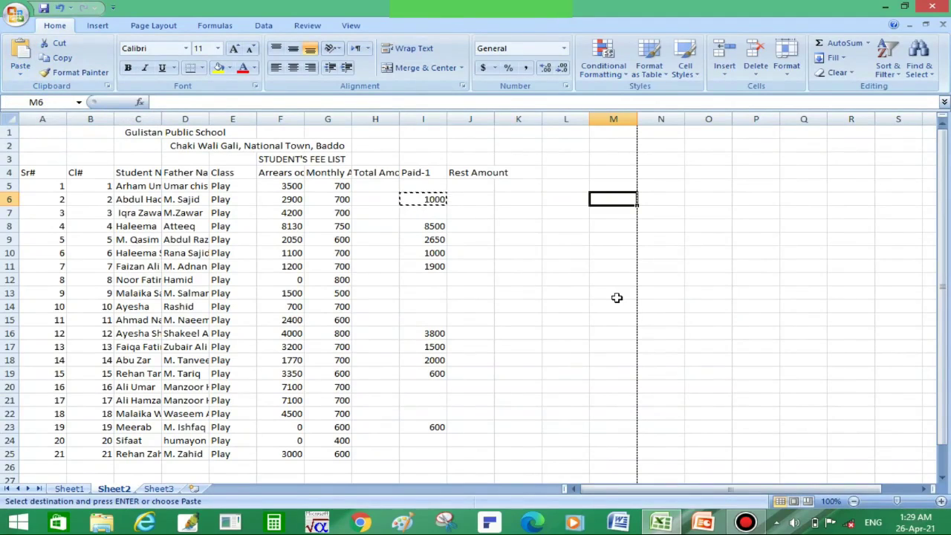
{"action": "key", "text": "ctrl+v"}
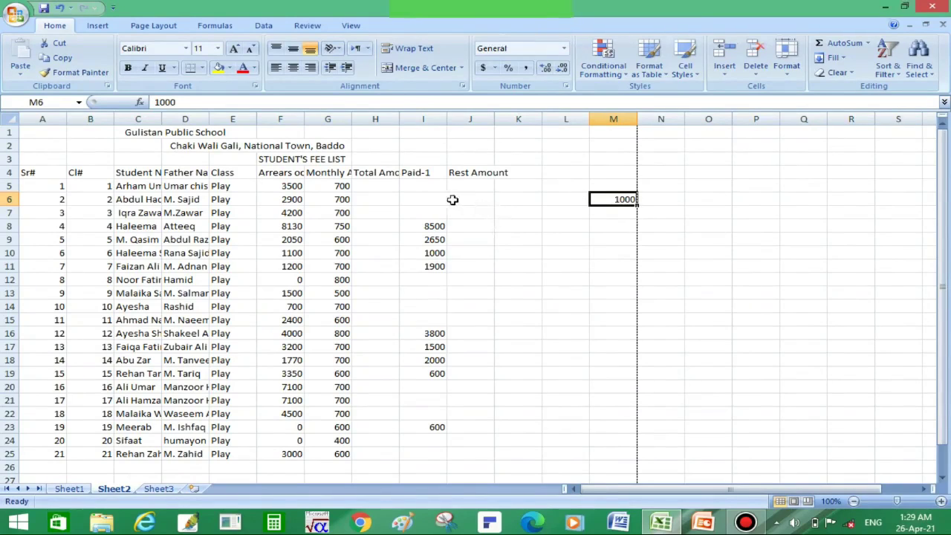
{"action": "left_click", "coordinate": [430, 199]}
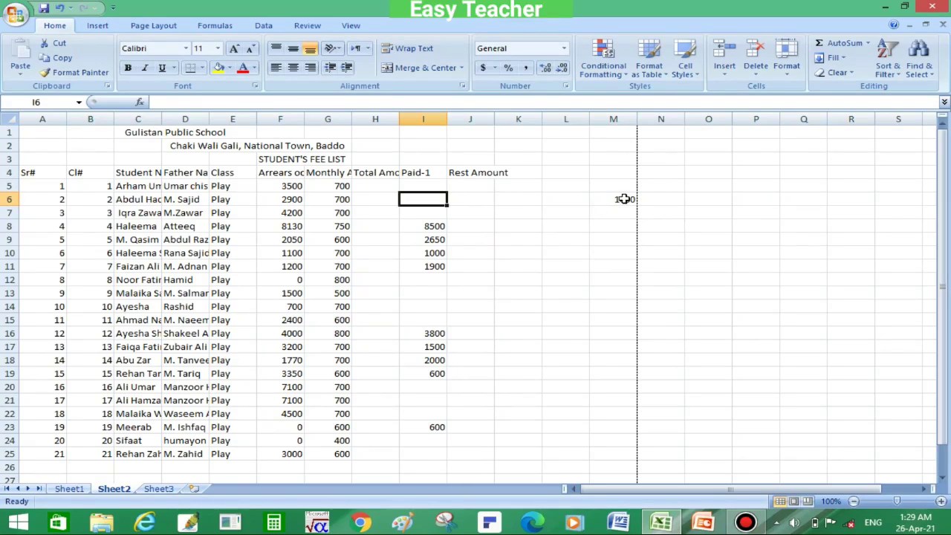
{"action": "left_click", "coordinate": [622, 200]}
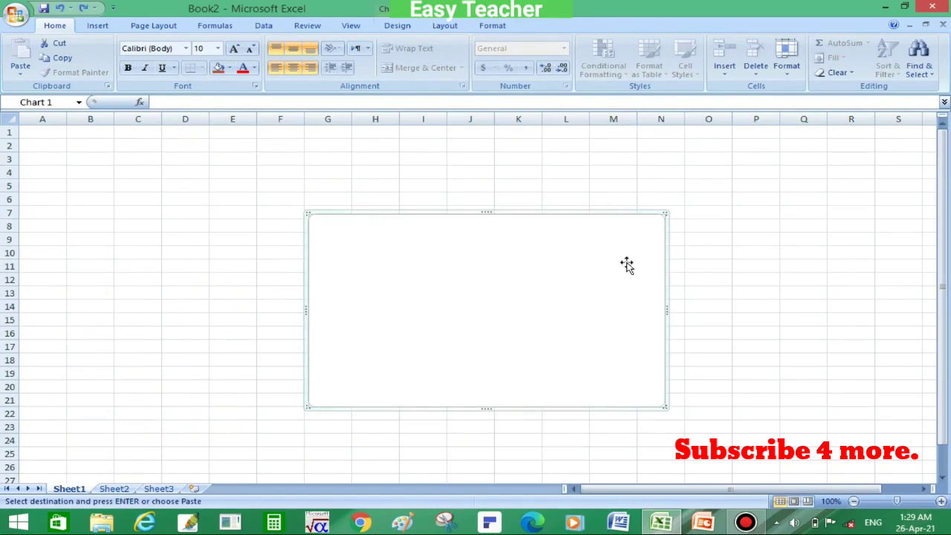
Redo the reverted changes in the workbook, and undo the move of the paid amount from I6 to M6.
{"action": "key", "text": "ctrl+y"}
{"action": "key", "text": "ctrl+y"}
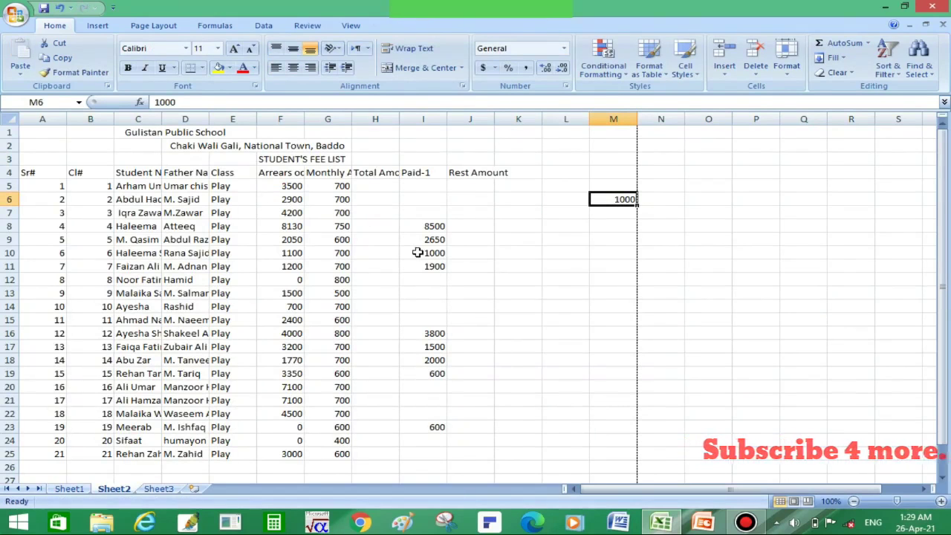
{"action": "key", "text": "ctrl+z"}
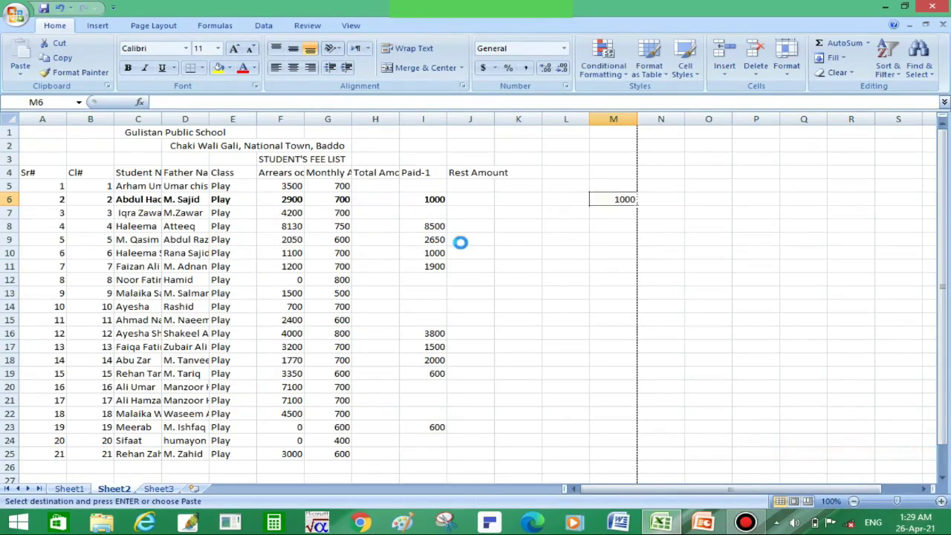
{"action": "left_click", "coordinate": [532, 236]}
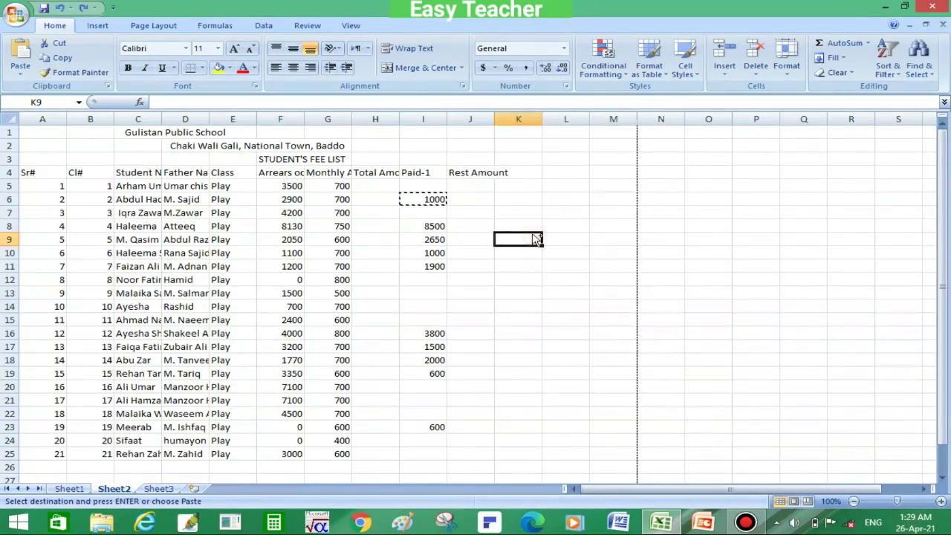
Open the Save As dialog for the workbook and close it without saving.
{"action": "key", "text": "ctrl+s"}
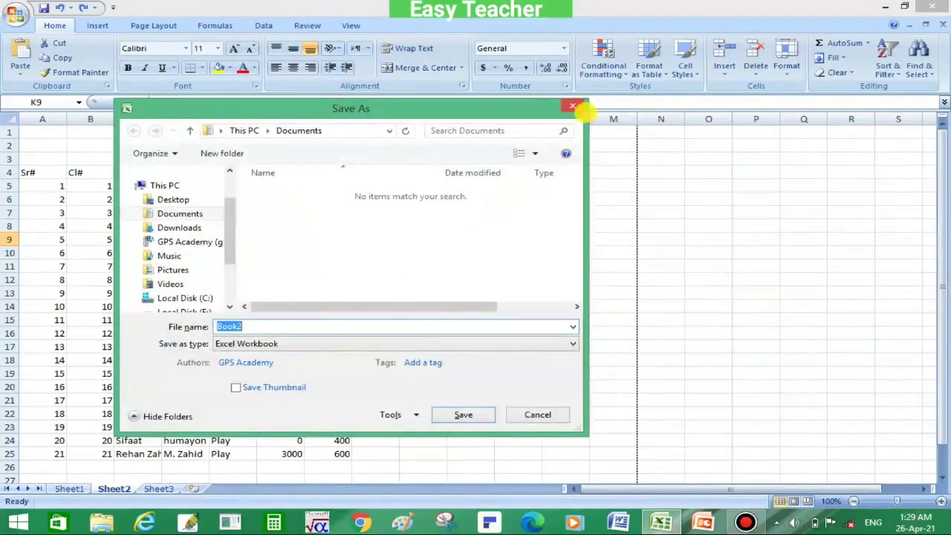
{"action": "left_click", "coordinate": [572, 106]}
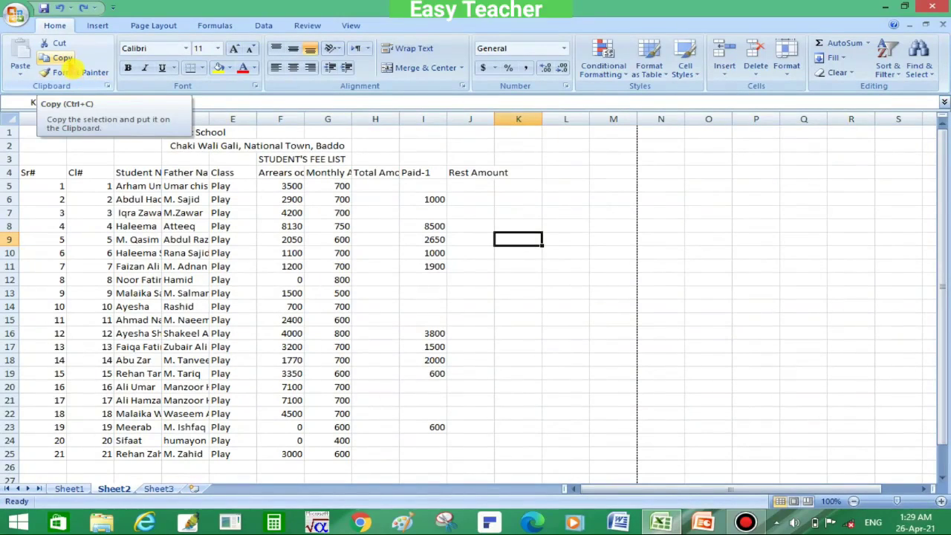
Copy the paid amount 1000 from cell I6 and paste it into M6.
{"action": "left_click", "coordinate": [435, 200]}
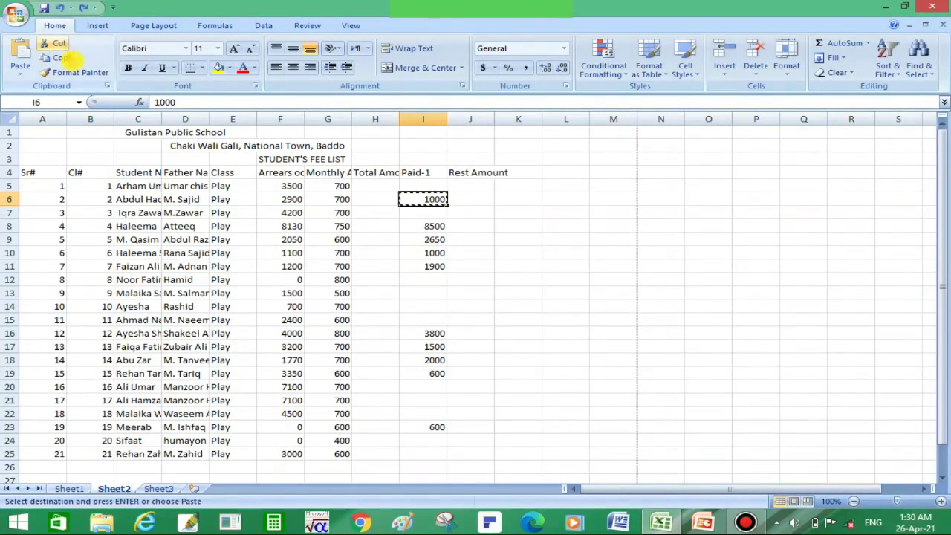
{"action": "left_click", "coordinate": [65, 57]}
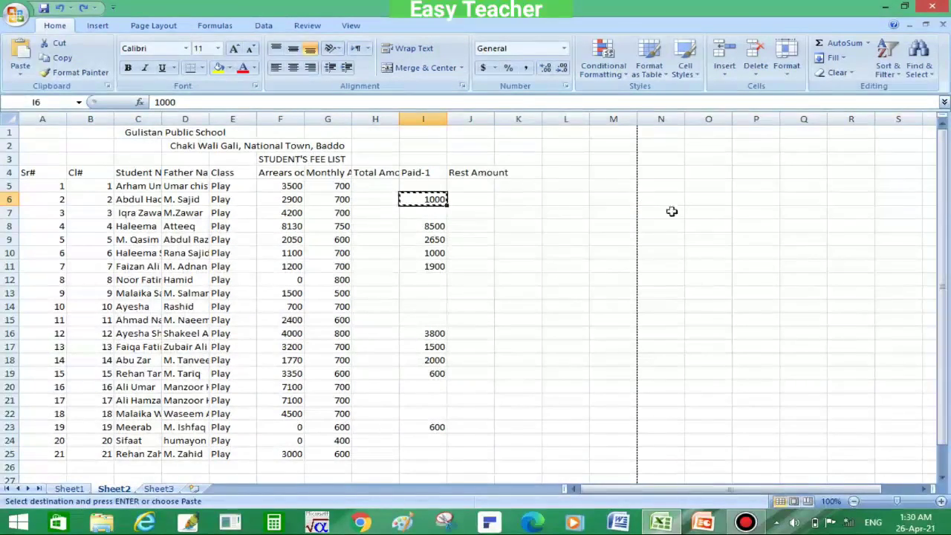
{"action": "left_click", "coordinate": [599, 202]}
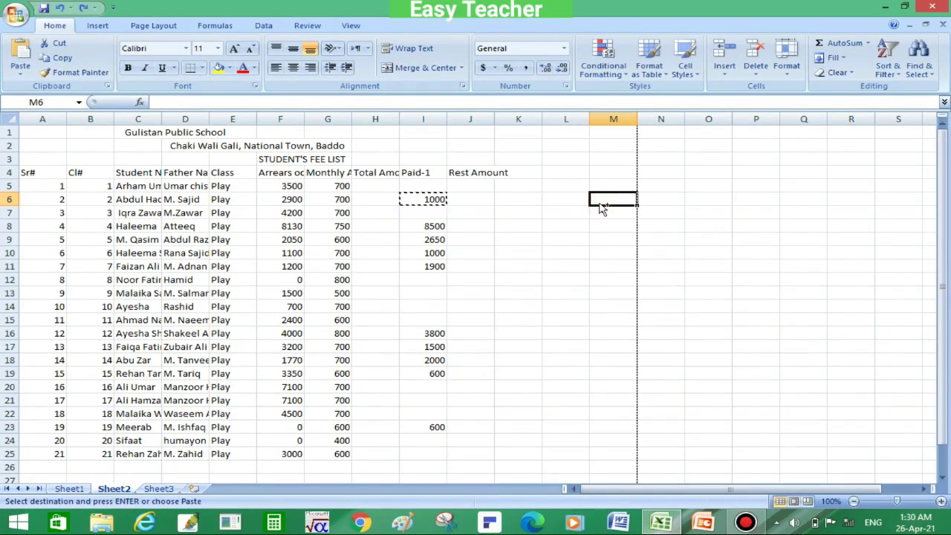
{"action": "key", "text": "ctrl+v"}
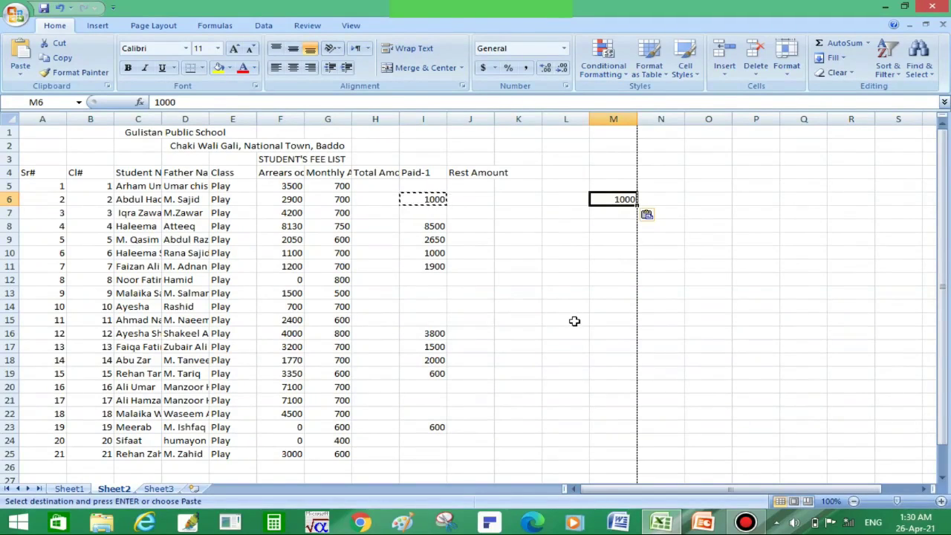
Remove the blank chart from Sheet1 and return to the fee list on Sheet2.
{"action": "key", "text": "ctrl+Page_Up"}
{"action": "key", "text": "ctrl+v"}
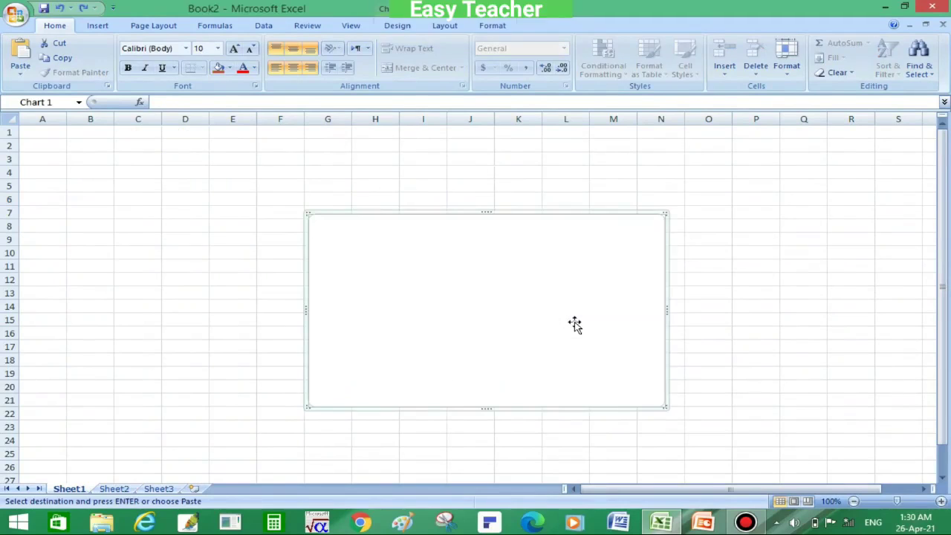
{"action": "key", "text": "Delete"}
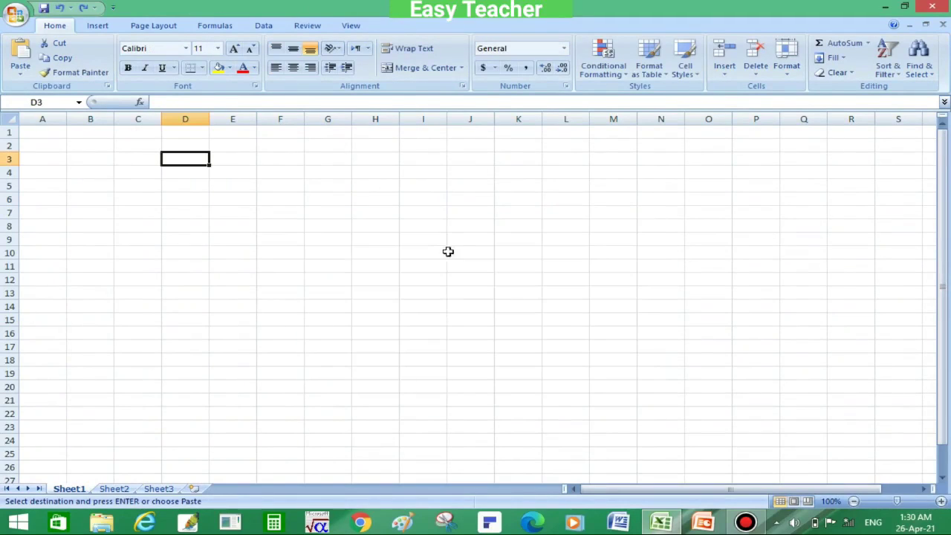
{"action": "key", "text": "ctrl+Page_Down"}
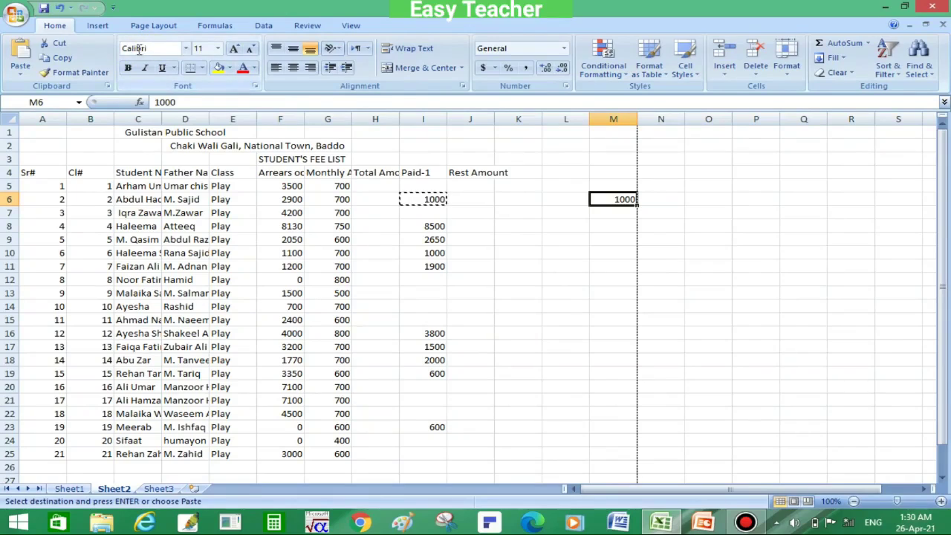
Set the font size of the school title in C1:E1 to 36.
{"action": "left_click", "coordinate": [168, 49]}
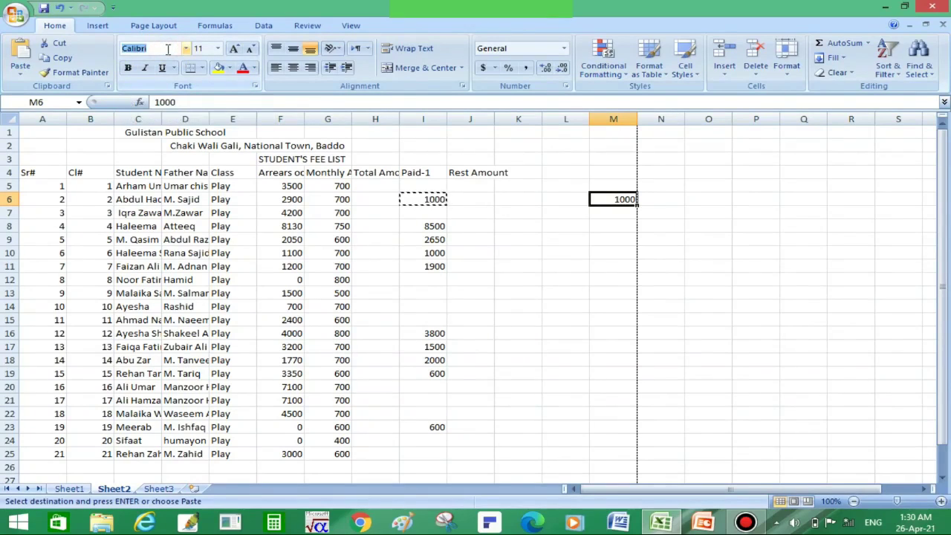
{"action": "left_click", "coordinate": [129, 134]}
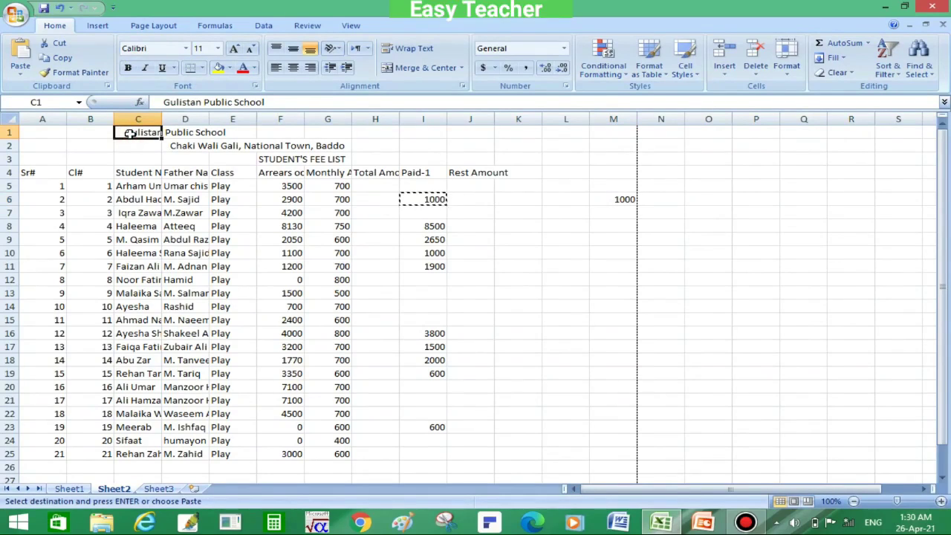
{"action": "key", "text": "shift+Right"}
{"action": "key", "text": "shift+Right"}
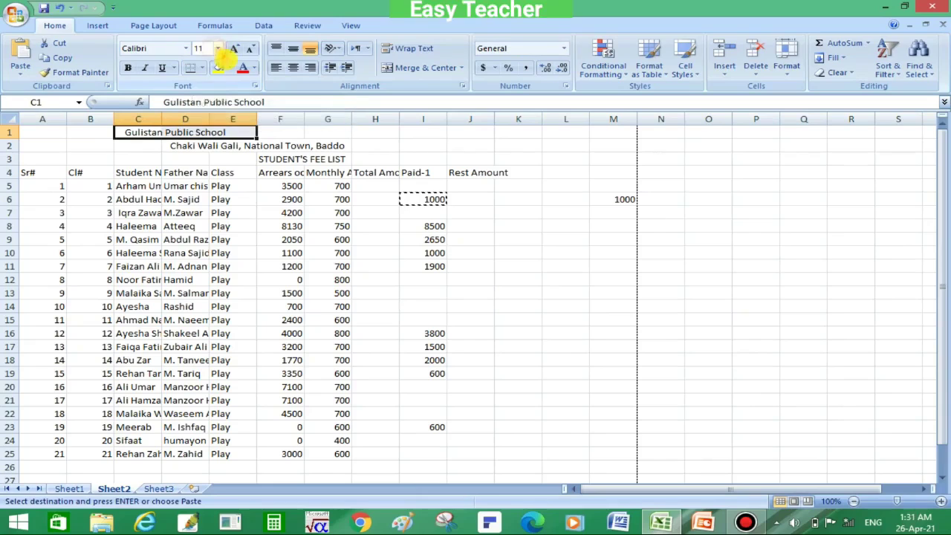
{"action": "left_click", "coordinate": [218, 49]}
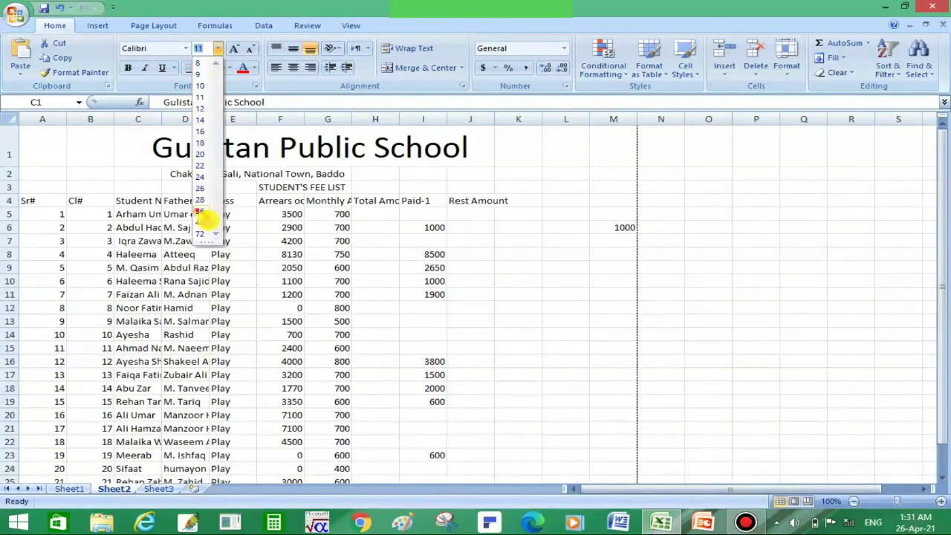
{"action": "left_click", "coordinate": [199, 212]}
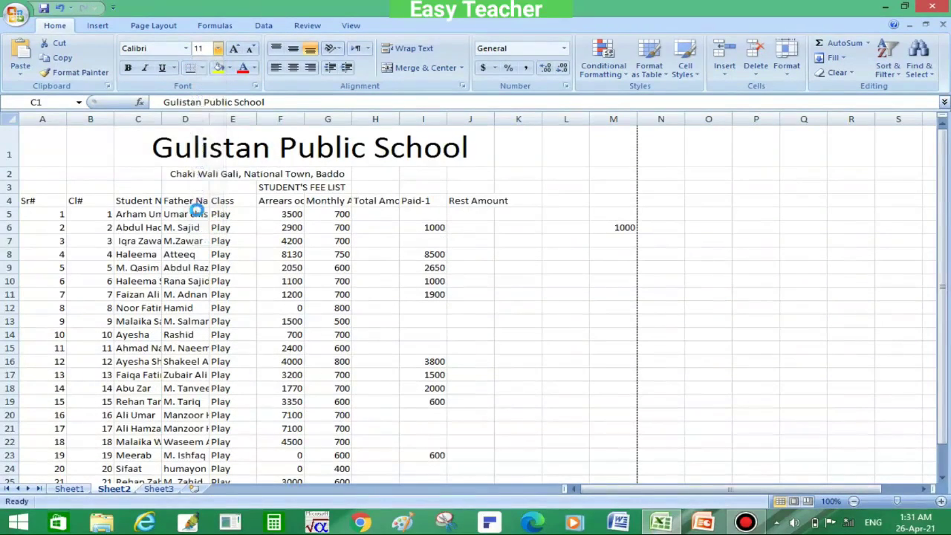
{"action": "left_click", "coordinate": [282, 156]}
{"action": "left_click", "coordinate": [172, 146]}
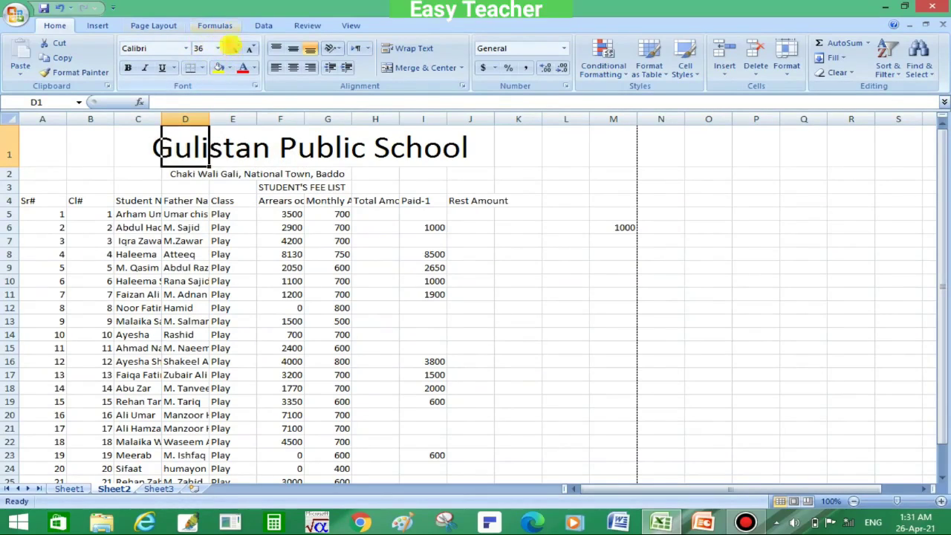
Change the font of the school title across C1:J1 to Impact.
{"action": "left_click", "coordinate": [148, 137]}
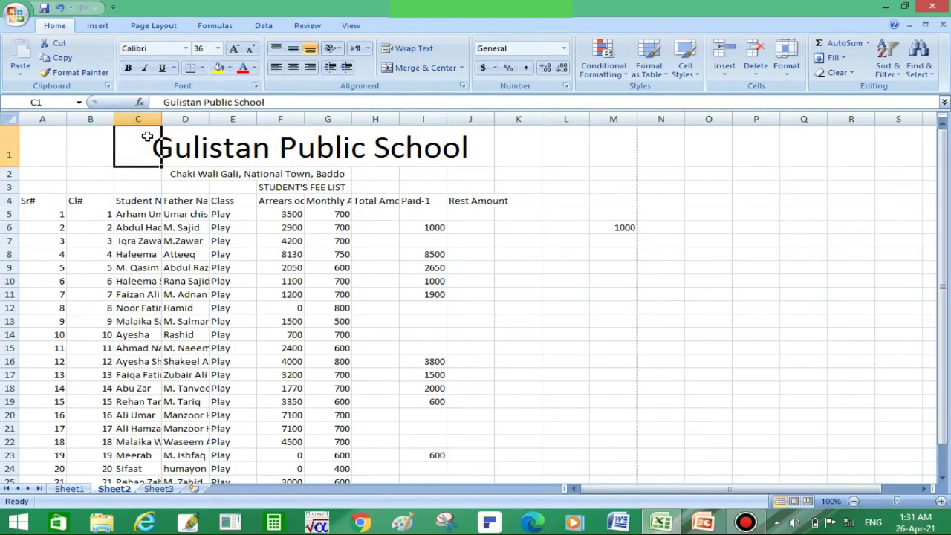
{"action": "key", "text": "shift+Right"}
{"action": "key", "text": "shift+Right"}
{"action": "key", "text": "shift+Right"}
{"action": "key", "text": "shift+Right"}
{"action": "key", "text": "shift+Right"}
{"action": "key", "text": "shift+Right"}
{"action": "key", "text": "shift+Right"}
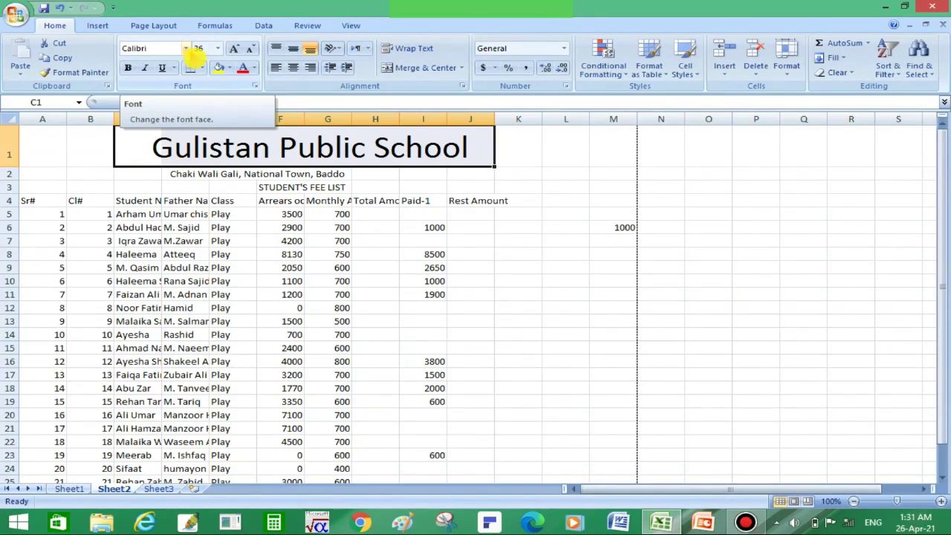
{"action": "left_click", "coordinate": [187, 49]}
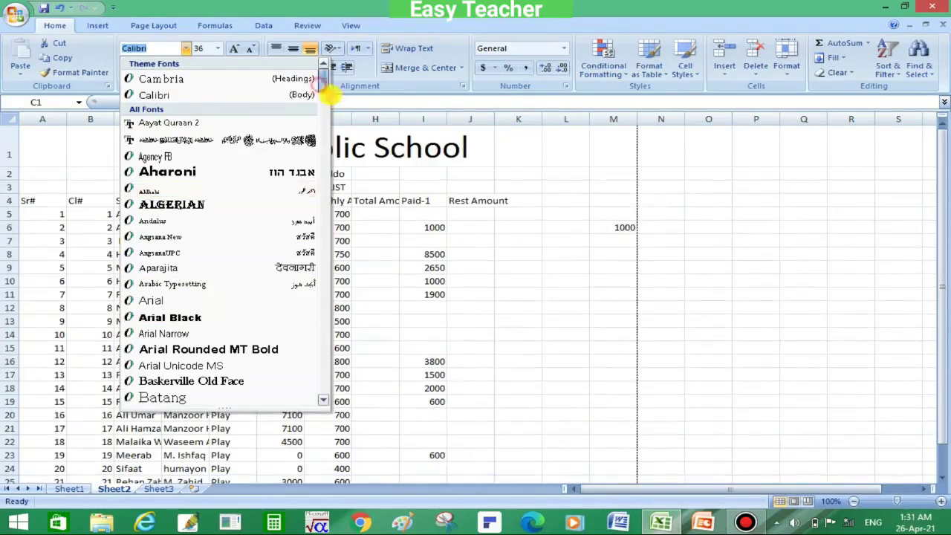
{"action": "left_click_drag", "start_coordinate": [322, 84], "coordinate": [322, 197]}
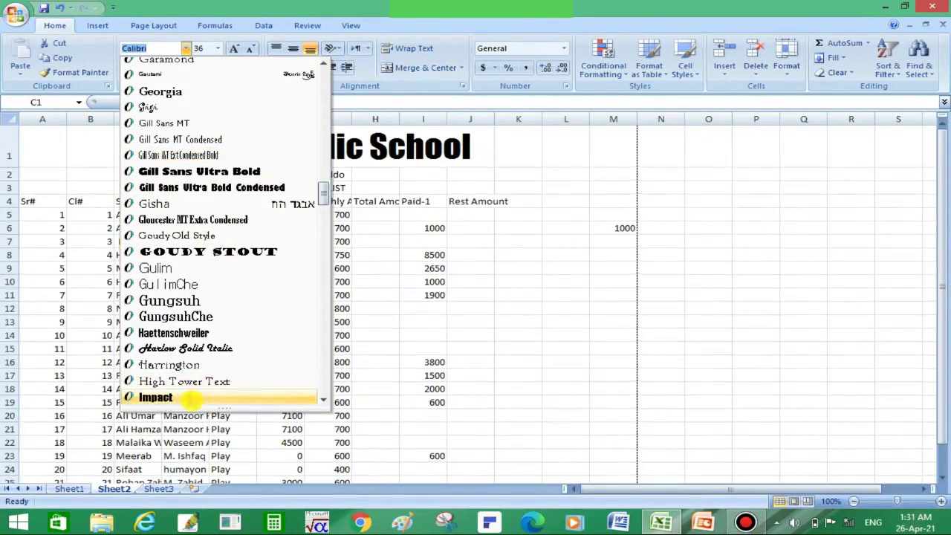
{"action": "left_click", "coordinate": [189, 397]}
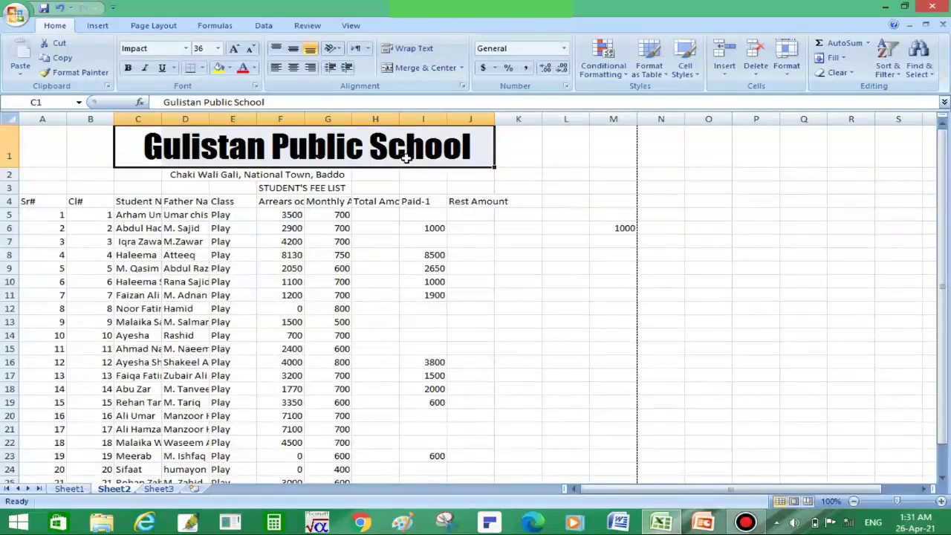
{"action": "left_click", "coordinate": [528, 165]}
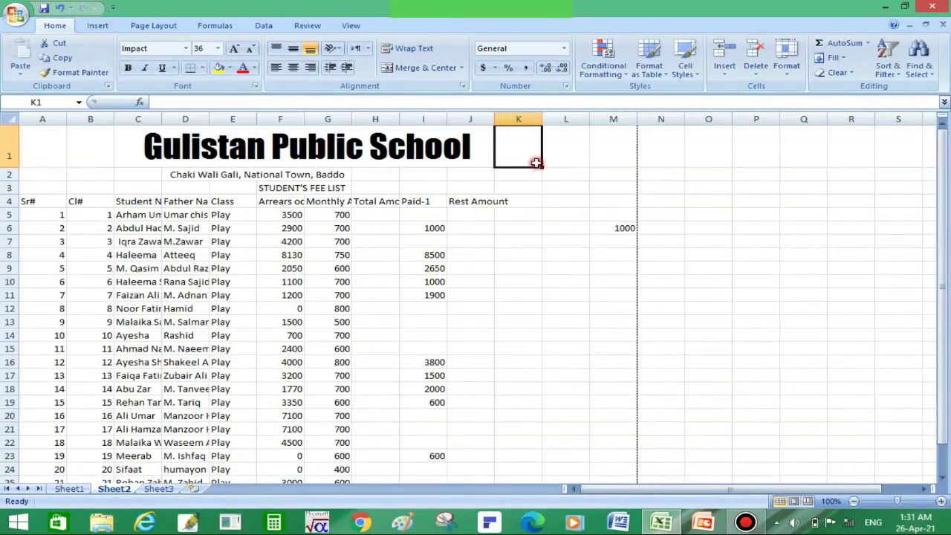
Make the school title across C1:J1 bold, italic and underlined.
{"action": "left_click", "coordinate": [286, 149]}
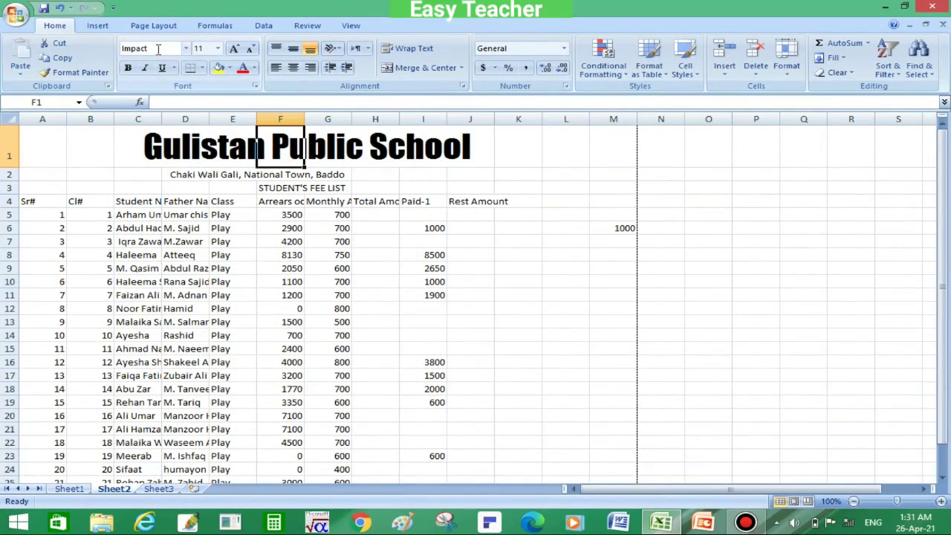
{"action": "left_click", "coordinate": [164, 147]}
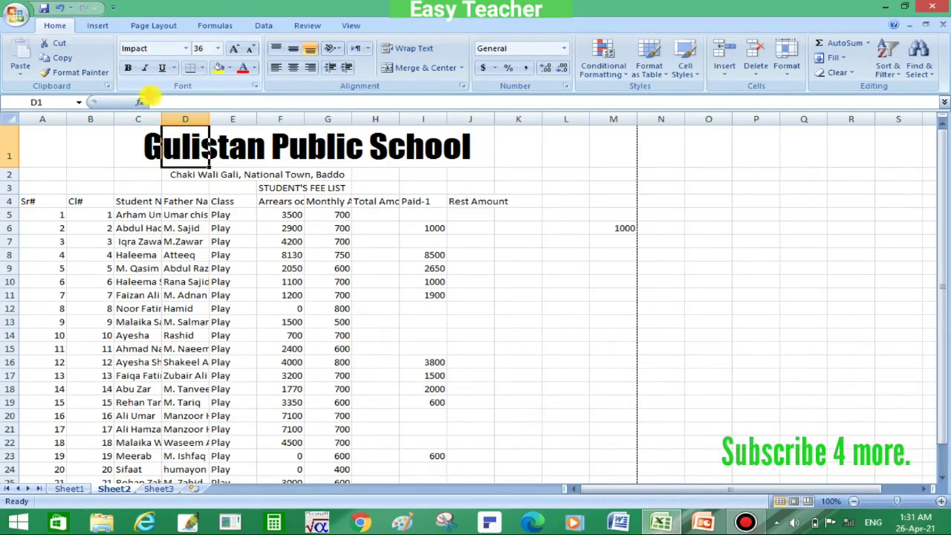
{"action": "left_click", "coordinate": [126, 140]}
{"action": "key", "text": "shift+Right"}
{"action": "key", "text": "shift+Right"}
{"action": "key", "text": "shift+Right"}
{"action": "key", "text": "shift+Right"}
{"action": "key", "text": "shift+Right"}
{"action": "key", "text": "shift+Right"}
{"action": "key", "text": "shift+Right"}
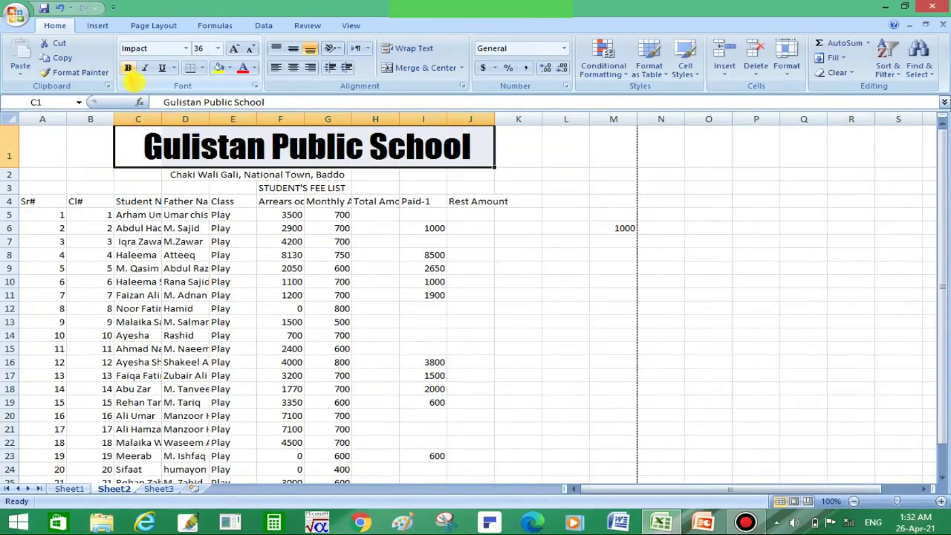
{"action": "left_click", "coordinate": [127, 67]}
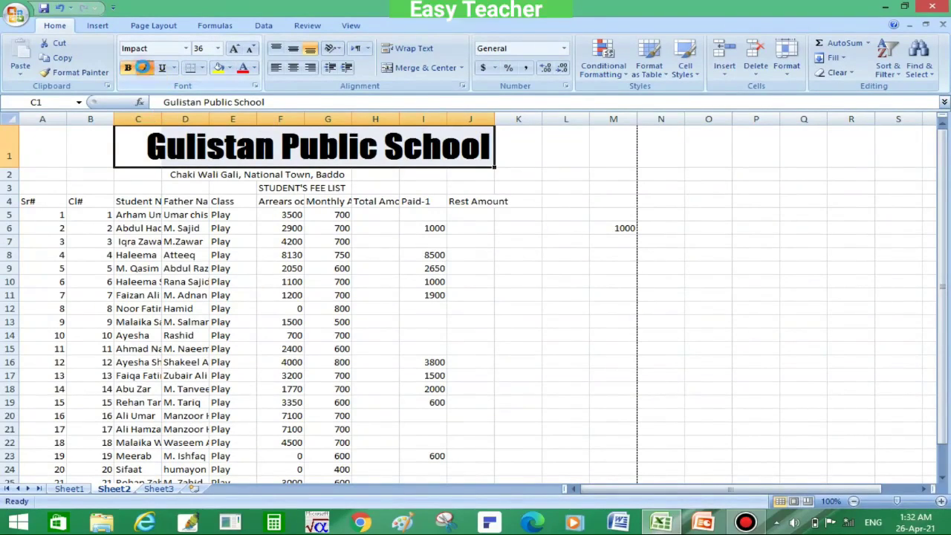
{"action": "left_click", "coordinate": [145, 68]}
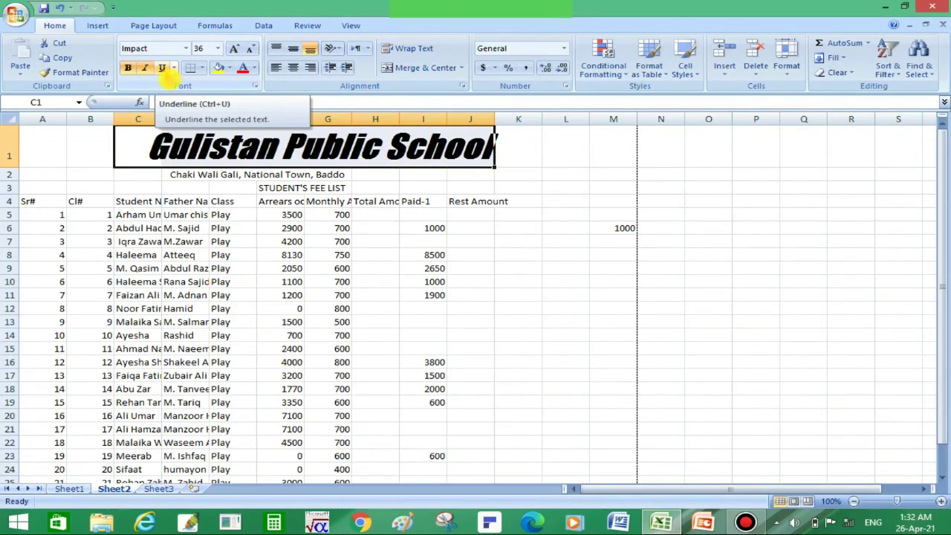
{"action": "left_click", "coordinate": [162, 69]}
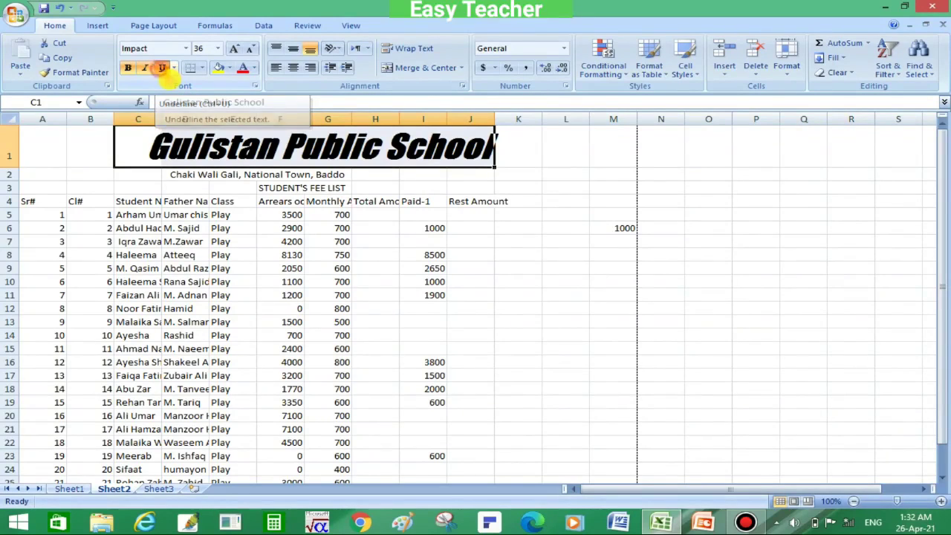
Increase the font size of the empty cell L8 to 16.
{"action": "left_click", "coordinate": [573, 255]}
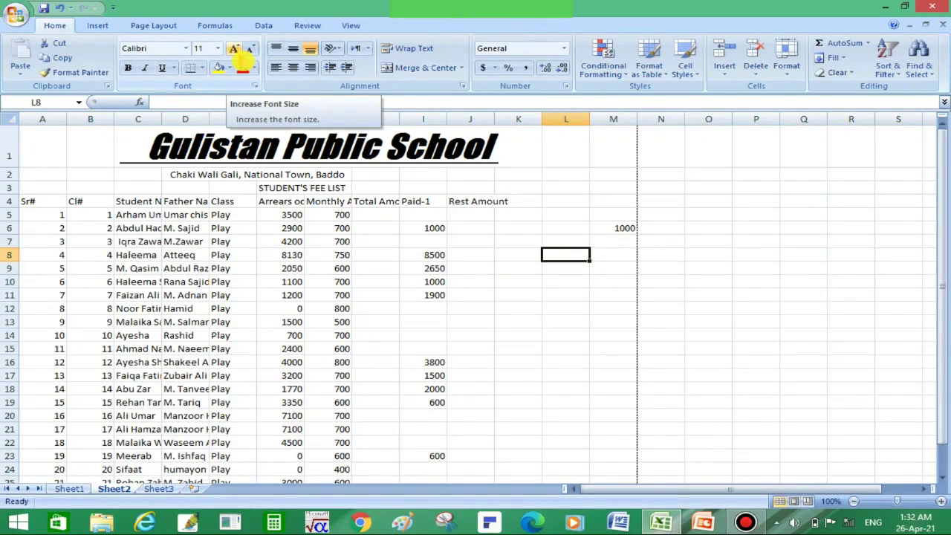
{"action": "left_click", "coordinate": [234, 49]}
{"action": "left_click", "coordinate": [234, 49]}
{"action": "left_click", "coordinate": [234, 49]}
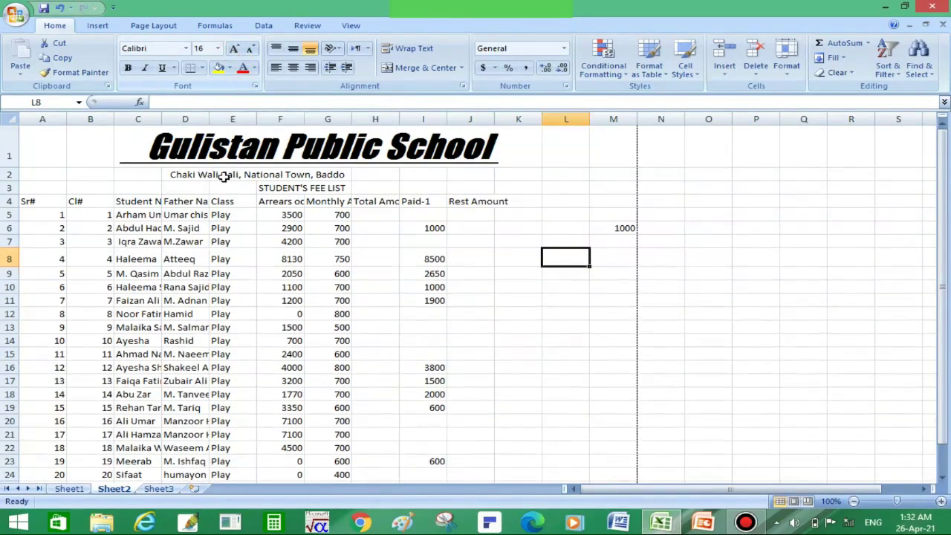
Enlarge the school title across C1:K1 to font size 72 and shrink it back to 28.
{"action": "left_click", "coordinate": [182, 148]}
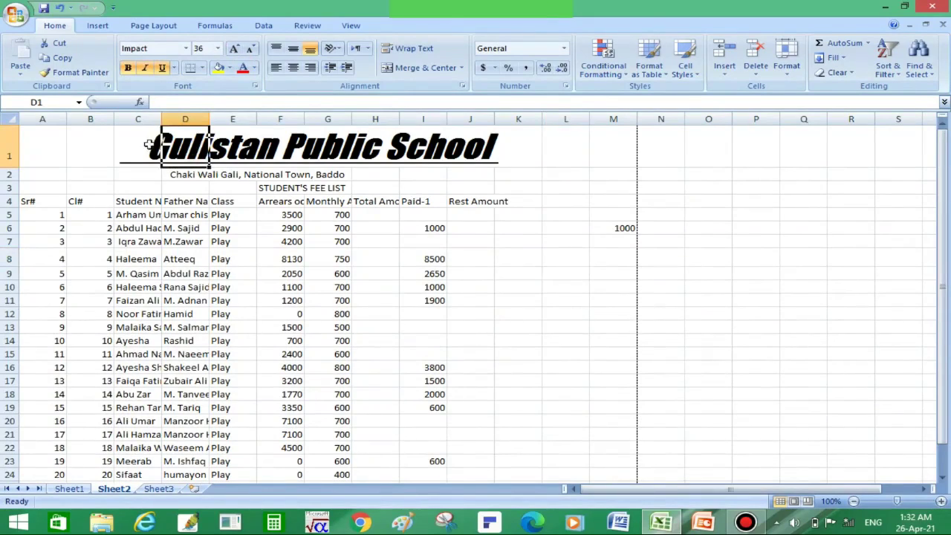
{"action": "left_click", "coordinate": [142, 143]}
{"action": "key", "text": "shift+Right"}
{"action": "key", "text": "shift+Right"}
{"action": "key", "text": "shift+Right"}
{"action": "key", "text": "shift+Right"}
{"action": "key", "text": "shift+Right"}
{"action": "key", "text": "shift+Right"}
{"action": "key", "text": "shift+Right"}
{"action": "key", "text": "shift+Right"}
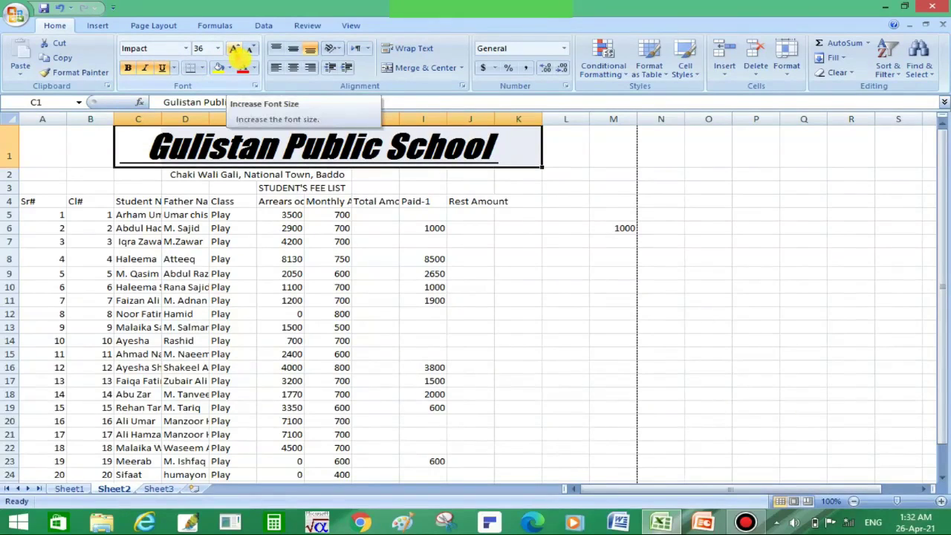
{"action": "left_click", "coordinate": [234, 49]}
{"action": "left_click", "coordinate": [233, 49]}
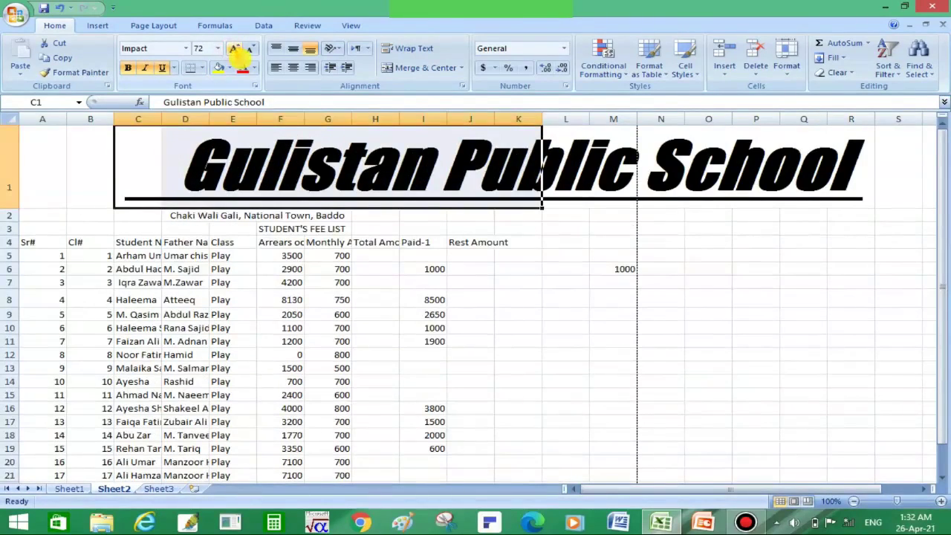
{"action": "left_click", "coordinate": [252, 49]}
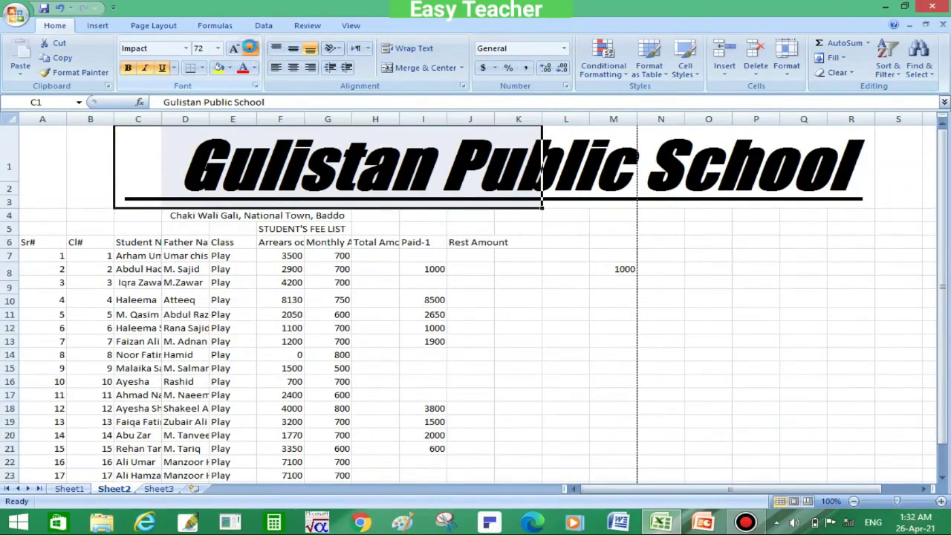
{"action": "left_click", "coordinate": [251, 49]}
{"action": "left_click", "coordinate": [251, 49]}
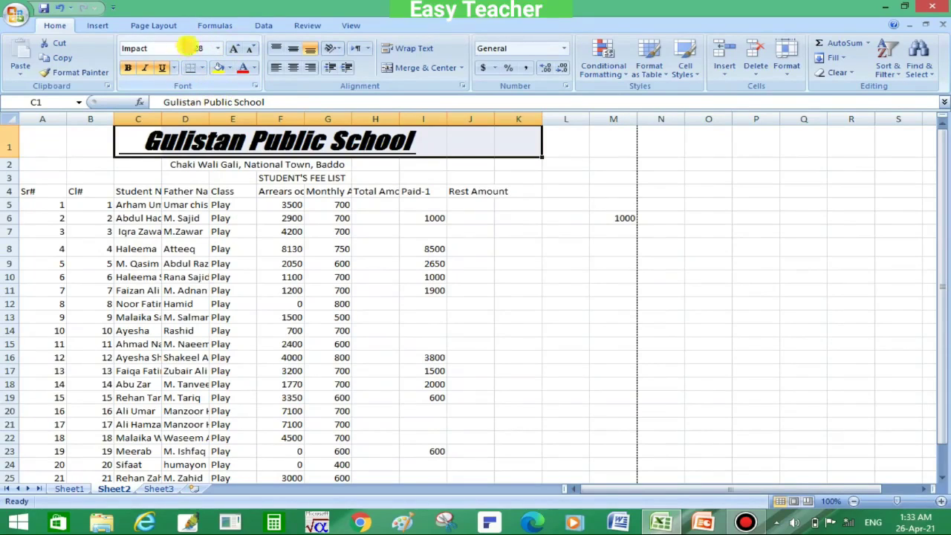
{"action": "left_click", "coordinate": [273, 259]}
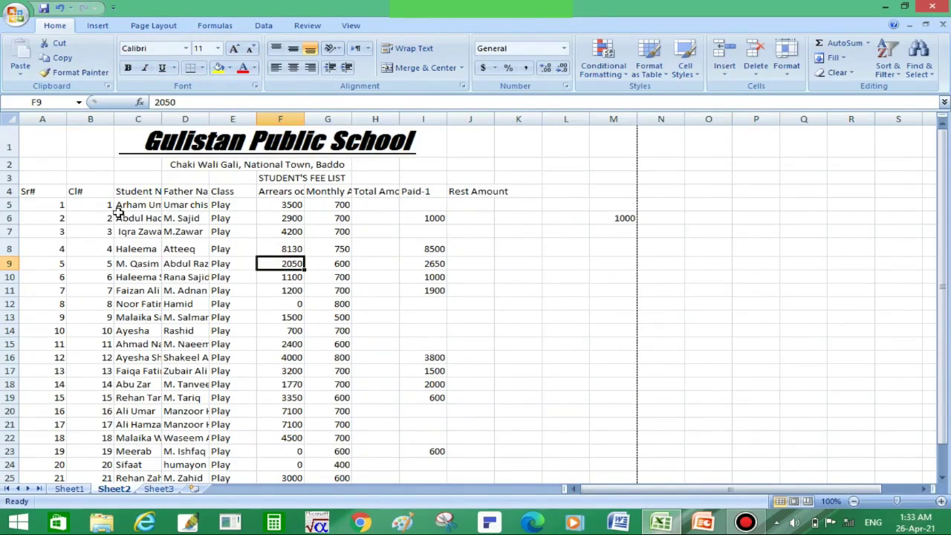
{"action": "left_click", "coordinate": [55, 194]}
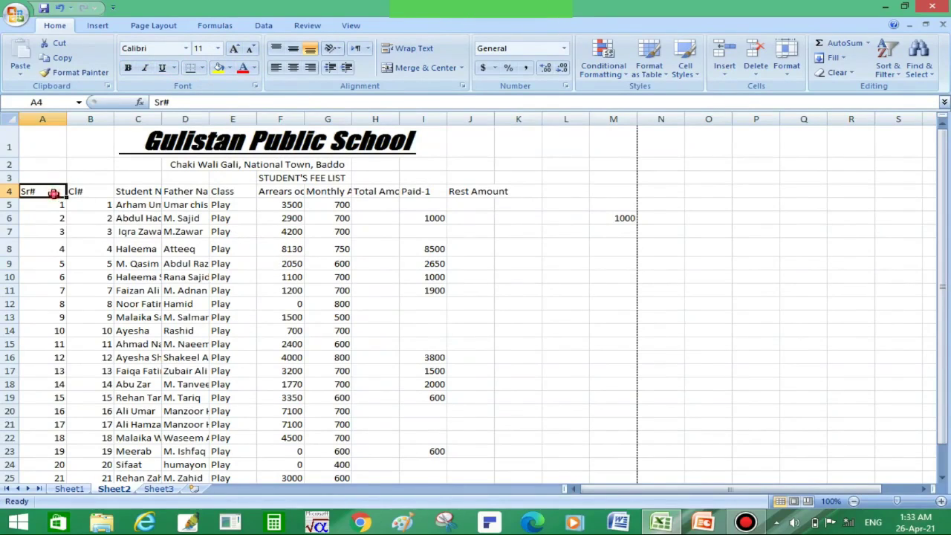
{"action": "key", "text": "shift+Right"}
{"action": "key", "text": "shift+Right"}
{"action": "key", "text": "shift+Right"}
{"action": "key", "text": "shift+Right"}
{"action": "key", "text": "shift+Right"}
{"action": "key", "text": "shift+Right"}
{"action": "key", "text": "shift+Right"}
{"action": "key", "text": "shift+Right"}
{"action": "key", "text": "shift+Right"}
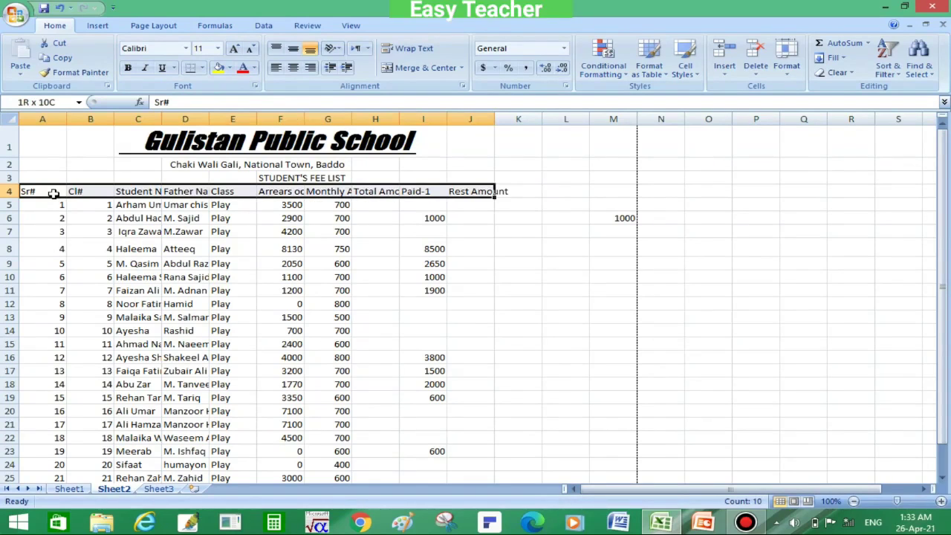
Apply All Borders to the fee table from the Sr# heading to the last student row, A4:J25.
{"action": "left_click", "coordinate": [53, 193]}
{"action": "key", "text": "shift+Right"}
{"action": "key", "text": "shift+Right"}
{"action": "key", "text": "shift+Right"}
{"action": "key", "text": "shift+Right"}
{"action": "key", "text": "shift+Right"}
{"action": "key", "text": "shift+Right"}
{"action": "key", "text": "shift+Right"}
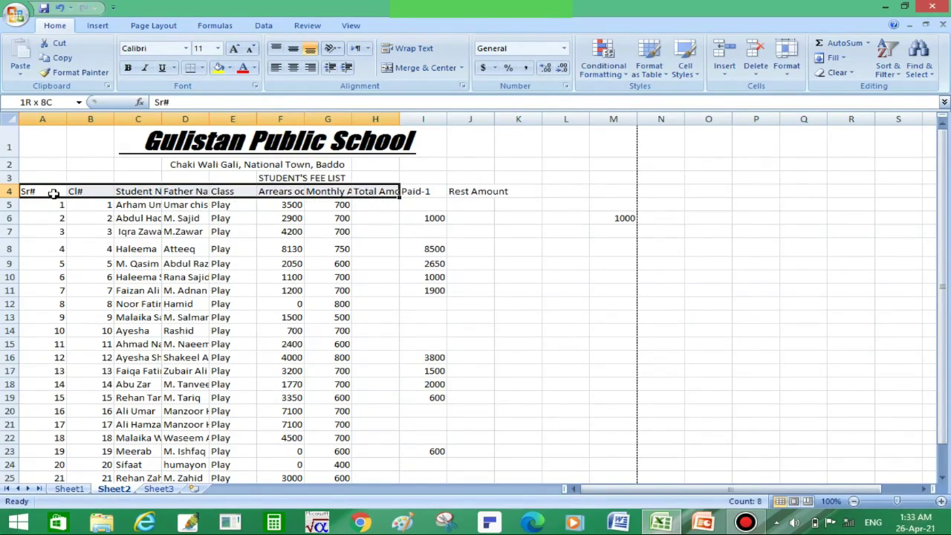
{"action": "key", "text": "shift+Right"}
{"action": "key", "text": "shift+Right"}
{"action": "key", "text": "shift+Down"}
{"action": "key", "text": "shift+Down"}
{"action": "key", "text": "shift+Down"}
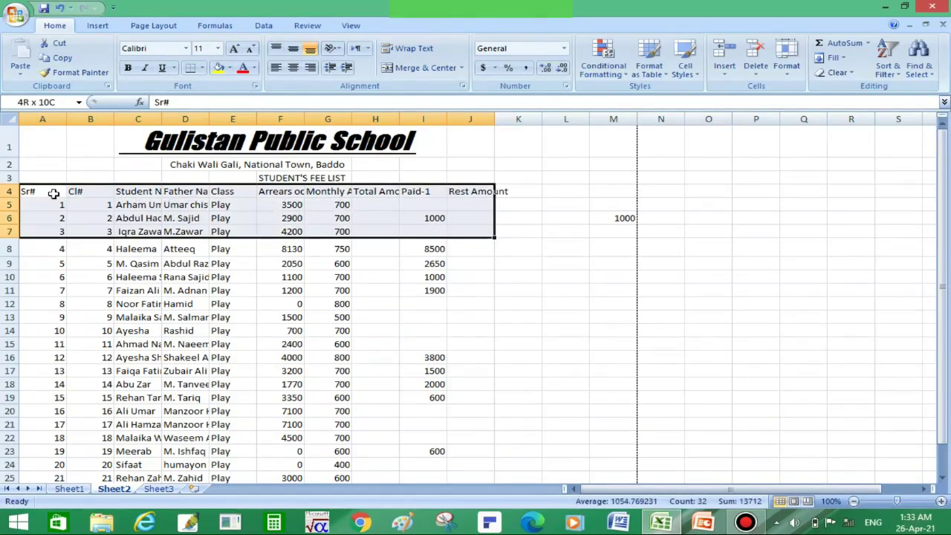
{"action": "key", "text": "shift+Down"}
{"action": "key", "text": "shift+Down"}
{"action": "key", "text": "shift+Down"}
{"action": "key", "text": "shift+Down"}
{"action": "key", "text": "shift+Down"}
{"action": "key", "text": "shift+Down"}
{"action": "key", "text": "shift+Down"}
{"action": "key", "text": "shift+Down"}
{"action": "key", "text": "shift+Down"}
{"action": "key", "text": "shift+Down"}
{"action": "key", "text": "shift+Down"}
{"action": "key", "text": "shift+Down"}
{"action": "key", "text": "shift+Down"}
{"action": "key", "text": "shift+Down"}
{"action": "key", "text": "shift+Down"}
{"action": "key", "text": "shift+Down"}
{"action": "key", "text": "shift+Down"}
{"action": "key", "text": "shift+Down"}
{"action": "key", "text": "shift+Down"}
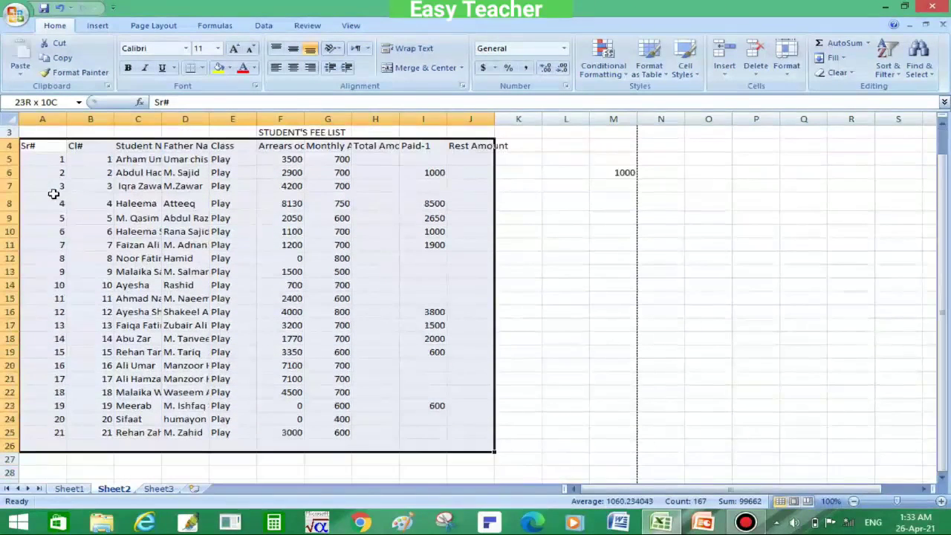
{"action": "key", "text": "shift+Up"}
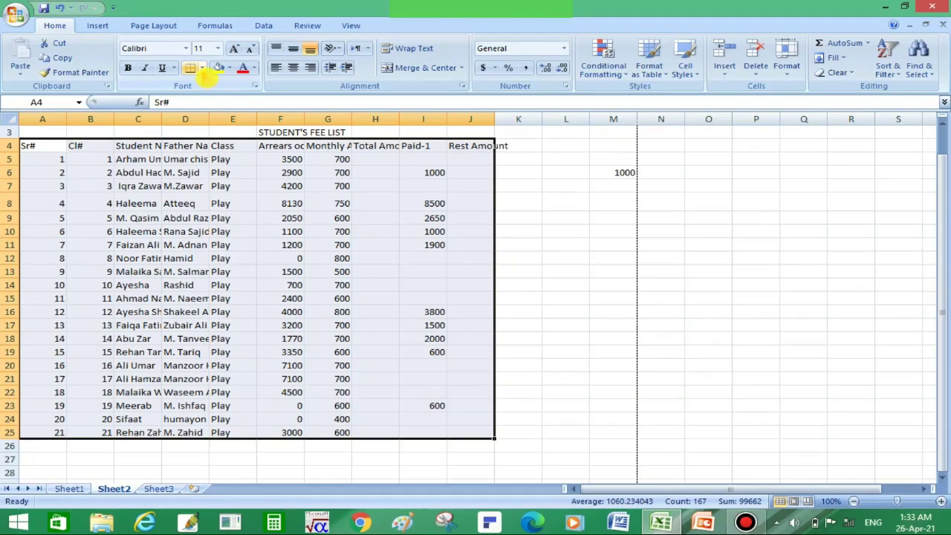
{"action": "left_click", "coordinate": [206, 73]}
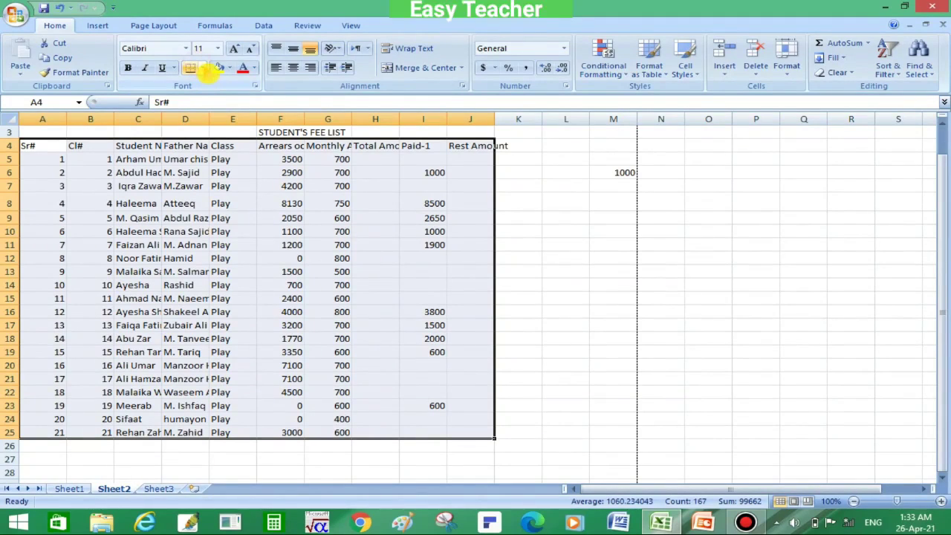
{"action": "left_click", "coordinate": [206, 69]}
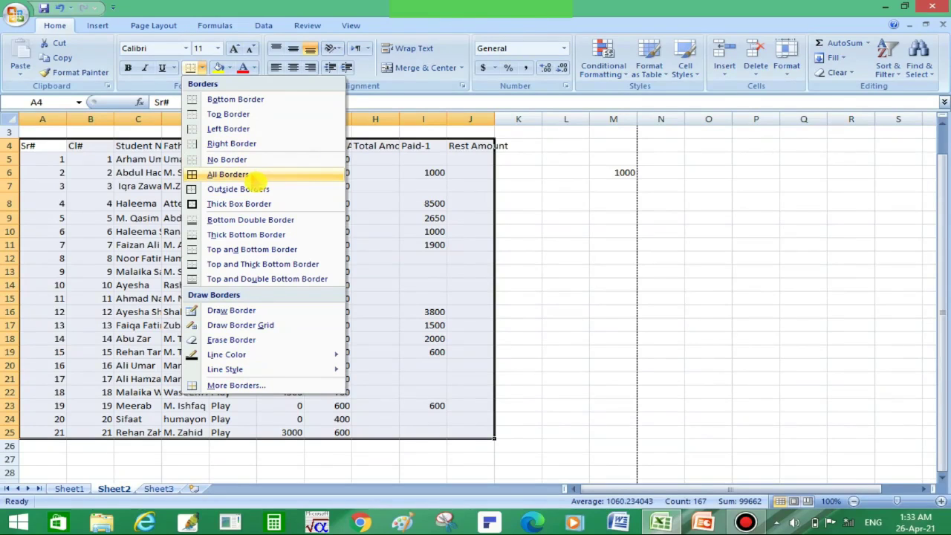
{"action": "left_click", "coordinate": [250, 175]}
{"action": "left_click", "coordinate": [566, 329]}
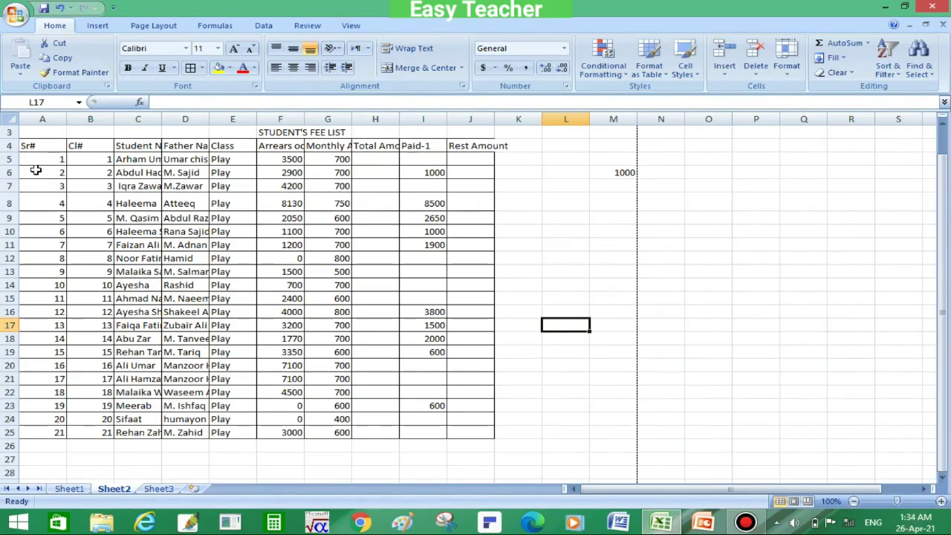
Narrow the Sr# and Cl# columns to their contents, widen Student Name to 17.57, and adjust the widths of columns D to G.
{"action": "double_click", "coordinate": [66, 120]}
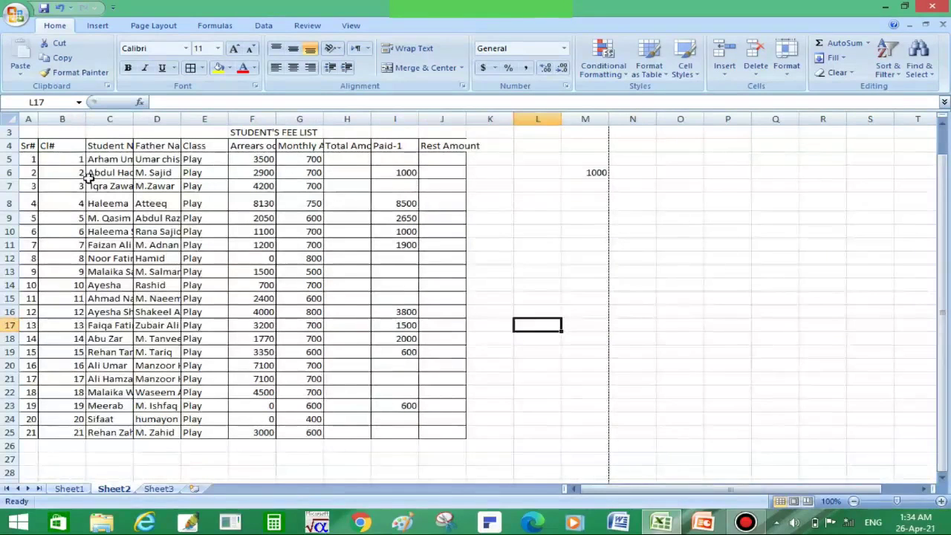
{"action": "left_click", "coordinate": [85, 118]}
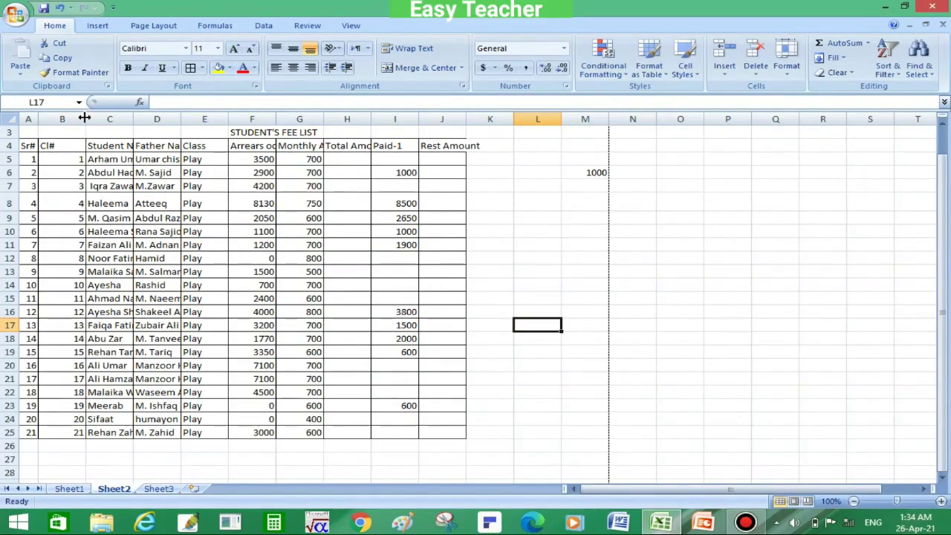
{"action": "left_click_drag", "start_coordinate": [85, 118], "coordinate": [152, 119]}
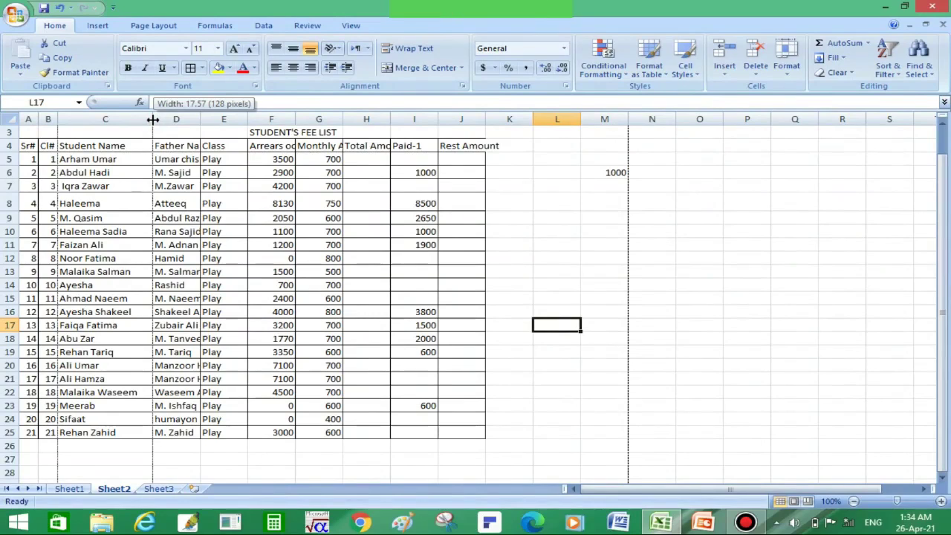
{"action": "left_click_drag", "start_coordinate": [152, 119], "coordinate": [377, 122]}
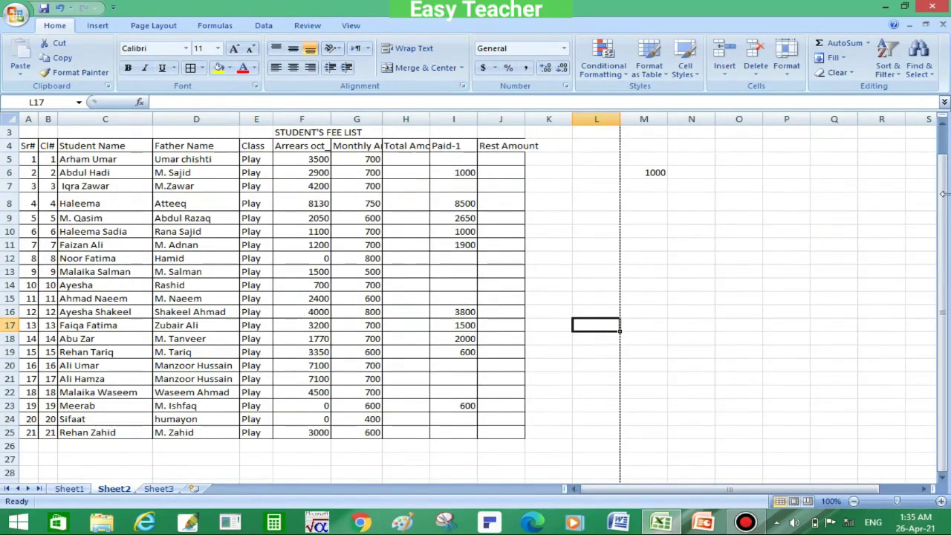
Colour the school title across C1:G1 red and change its font colour to a theme blue.
{"action": "left_click_drag", "start_coordinate": [943, 194], "coordinate": [942, 177]}
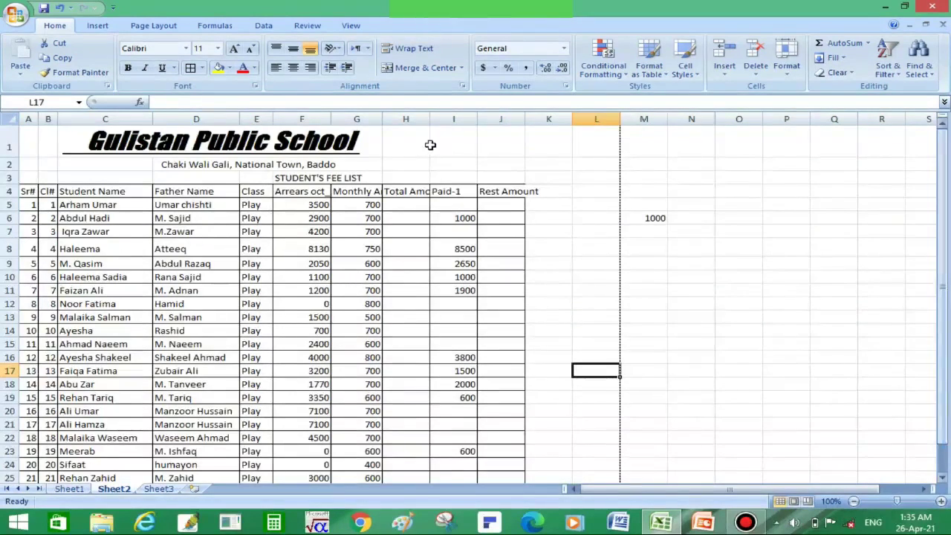
{"action": "left_click", "coordinate": [85, 140]}
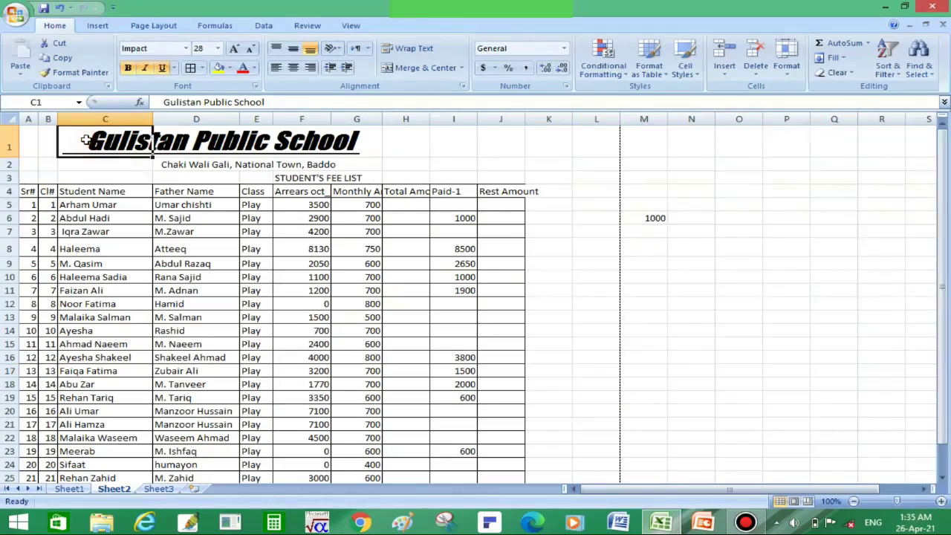
{"action": "left_click_drag", "start_coordinate": [85, 140], "coordinate": [364, 141]}
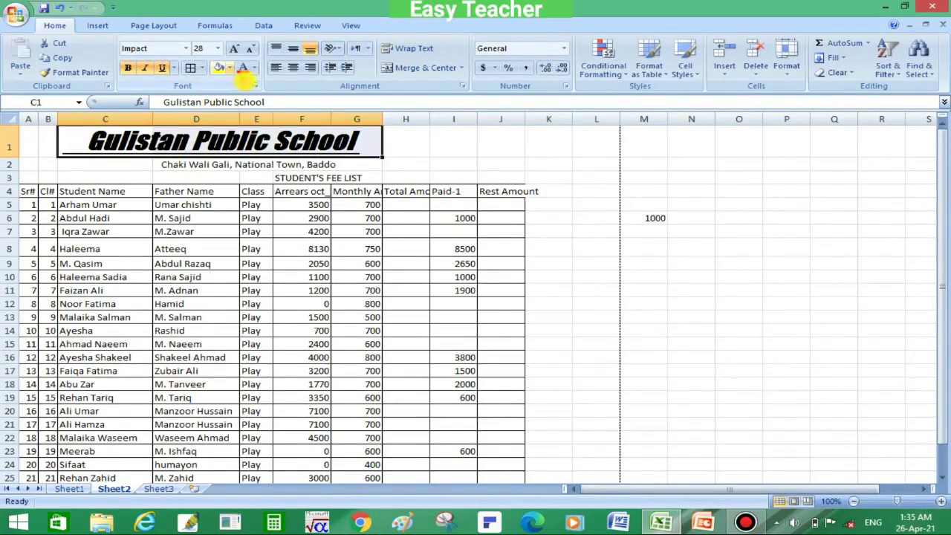
{"action": "left_click", "coordinate": [243, 70]}
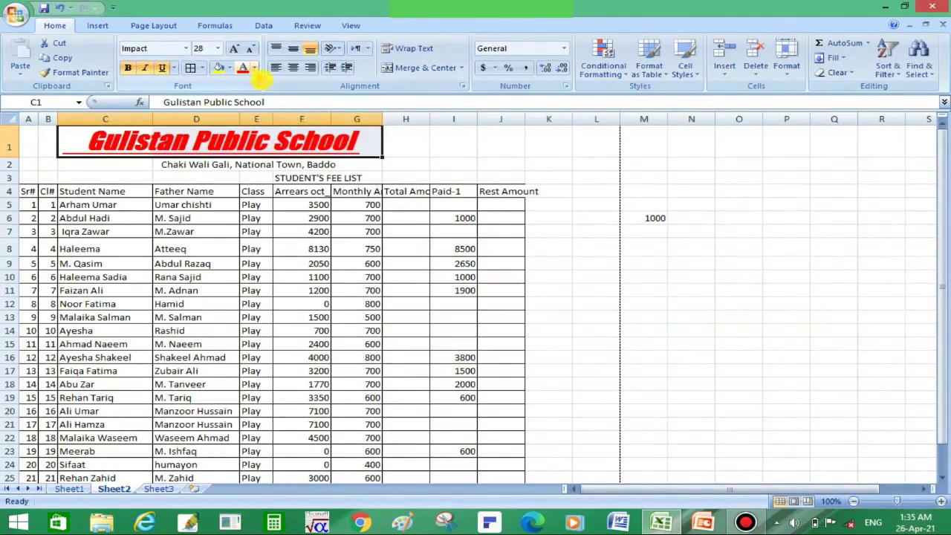
{"action": "left_click", "coordinate": [254, 67]}
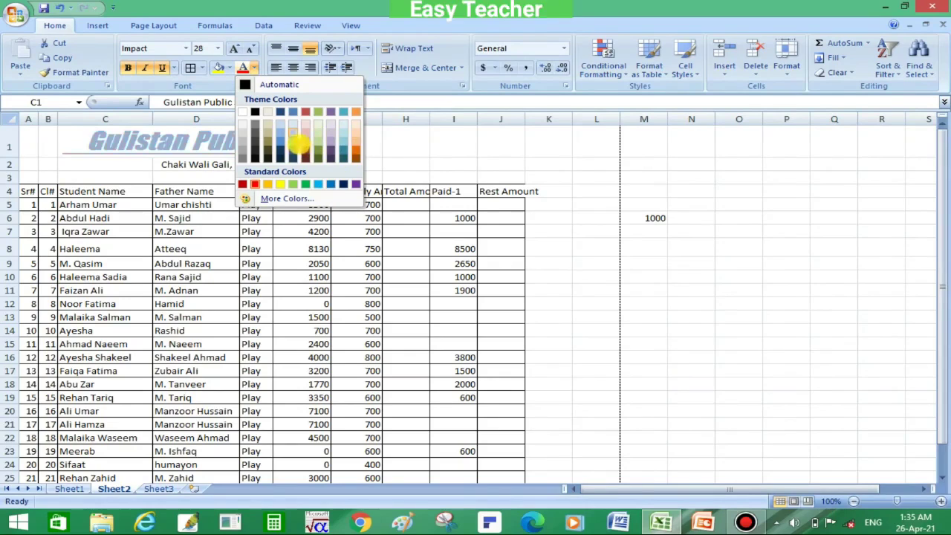
{"action": "left_click", "coordinate": [287, 149]}
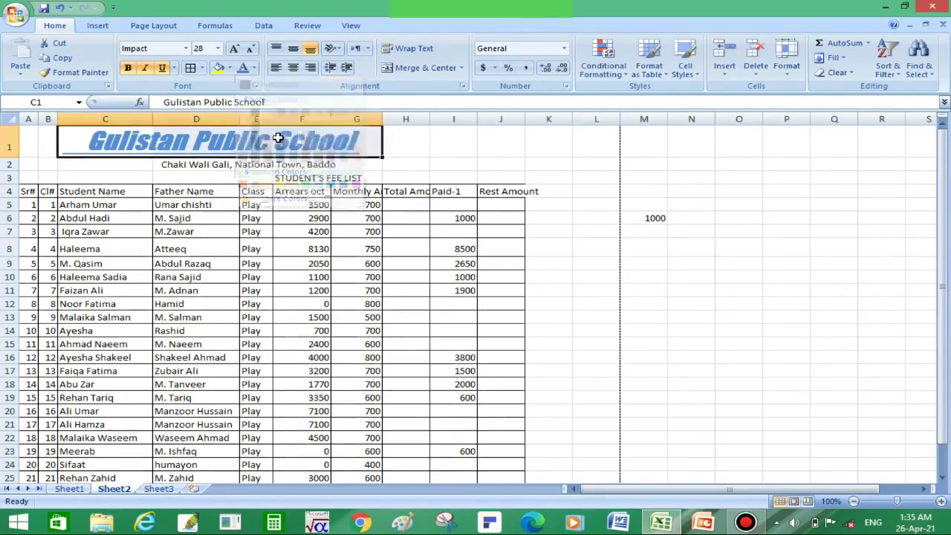
{"action": "left_click", "coordinate": [454, 161]}
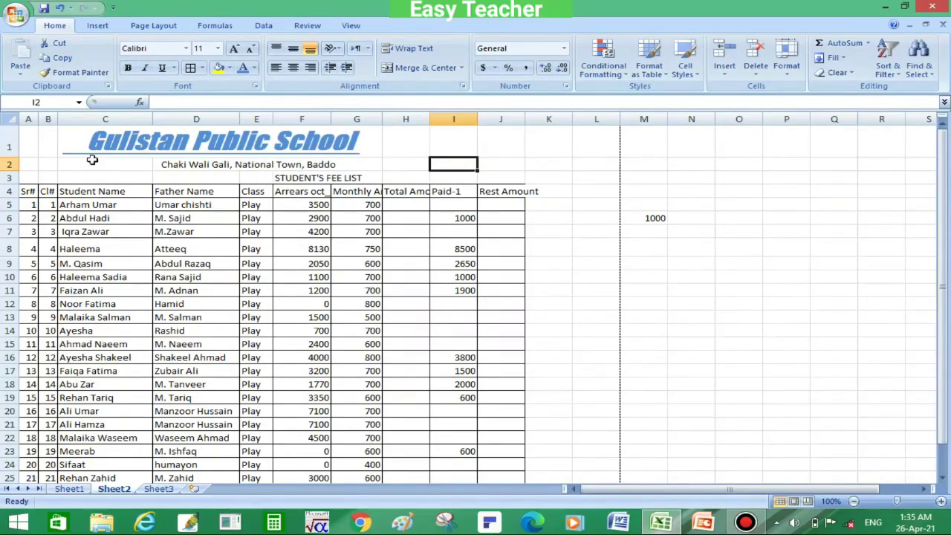
Fill the background of the school title cells C1:G1 with yellow.
{"action": "left_click", "coordinate": [70, 141]}
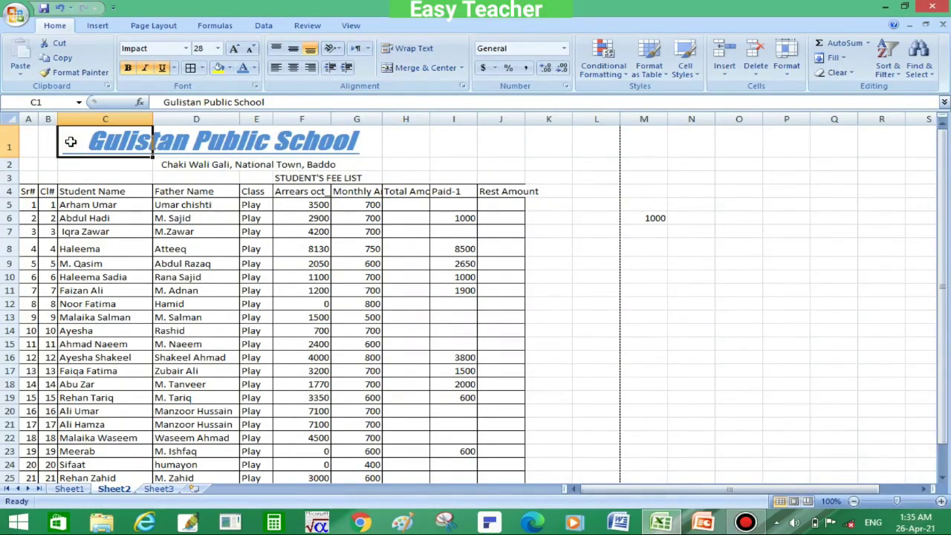
{"action": "key", "text": "shift+Right"}
{"action": "key", "text": "shift+Right"}
{"action": "key", "text": "shift+Right"}
{"action": "key", "text": "shift+Right"}
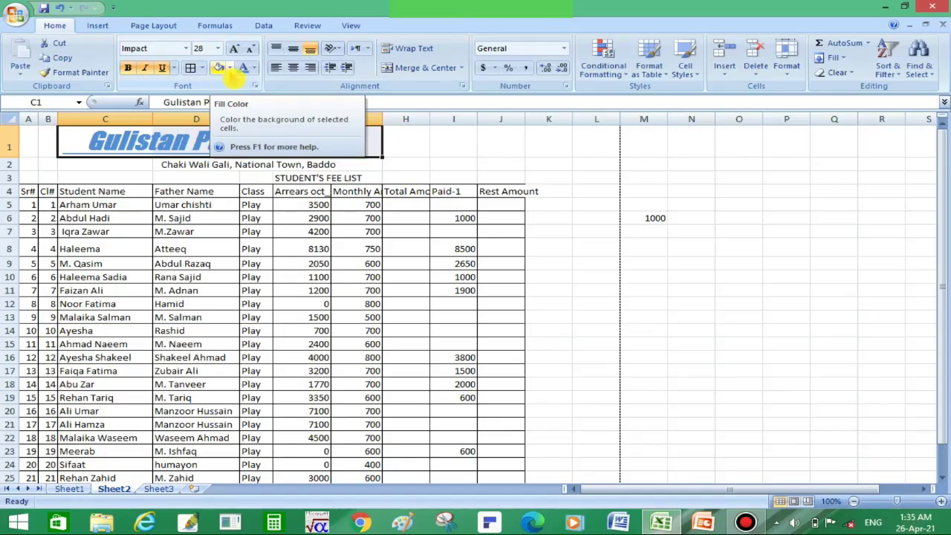
{"action": "left_click", "coordinate": [223, 71]}
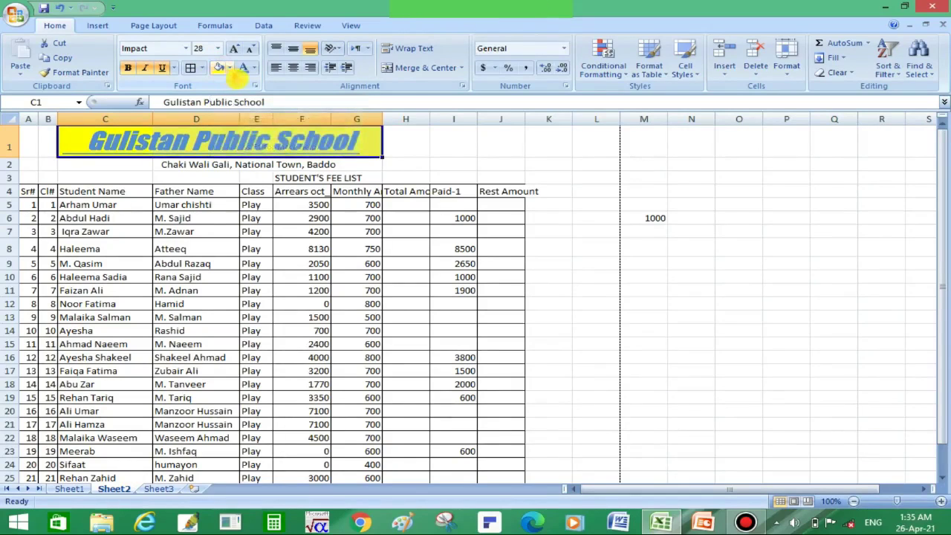
{"action": "left_click", "coordinate": [229, 67]}
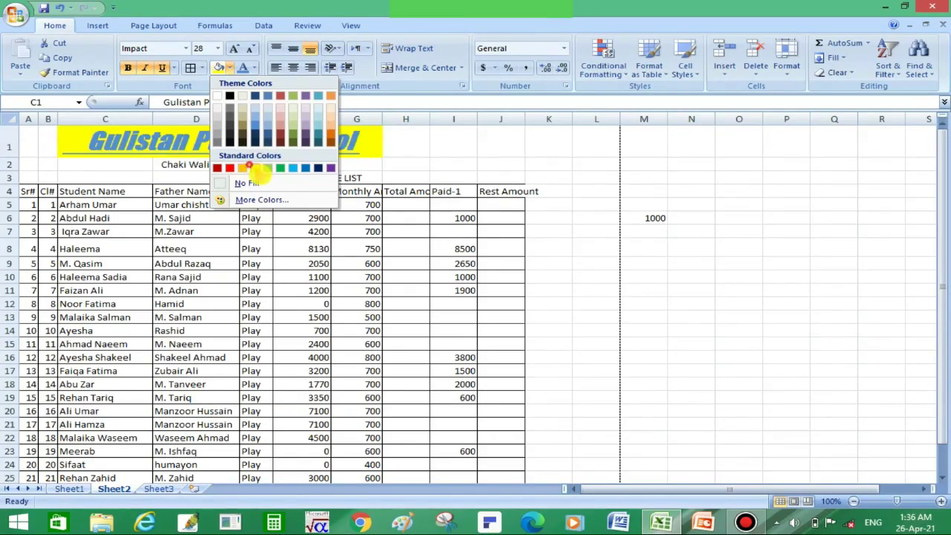
{"action": "left_click", "coordinate": [249, 166]}
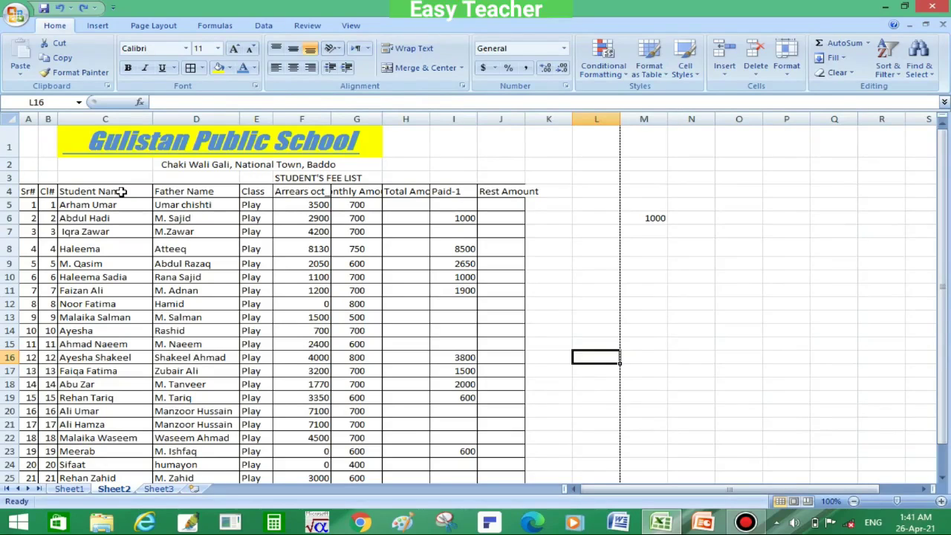
Rotate the headings in row 4 with Rotate Text Up and make them bold.
{"action": "left_click", "coordinate": [6, 190]}
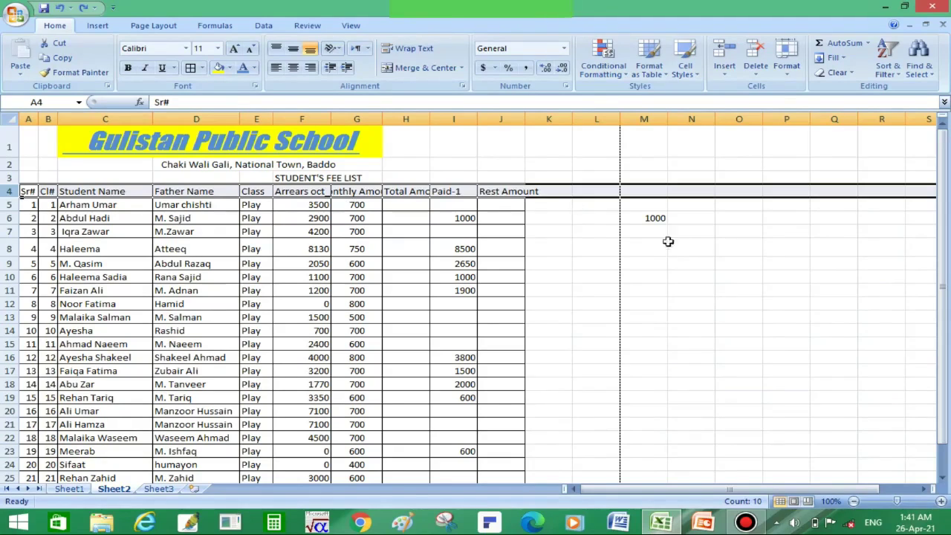
{"action": "left_click", "coordinate": [700, 273]}
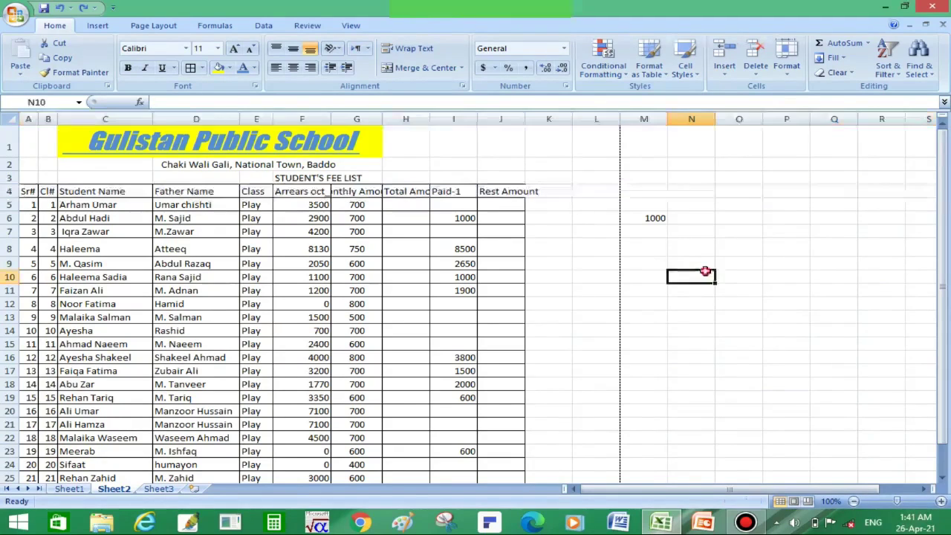
{"action": "left_click", "coordinate": [7, 191]}
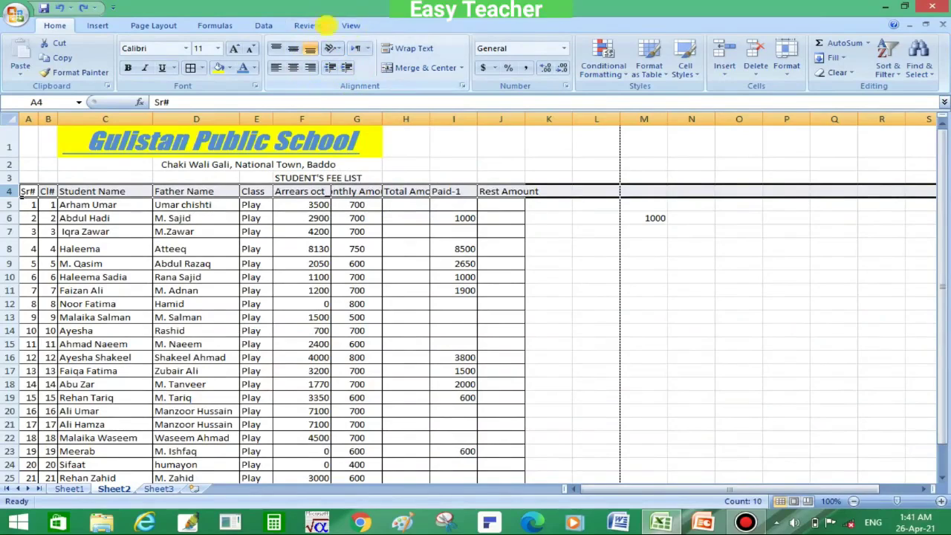
{"action": "left_click", "coordinate": [336, 50]}
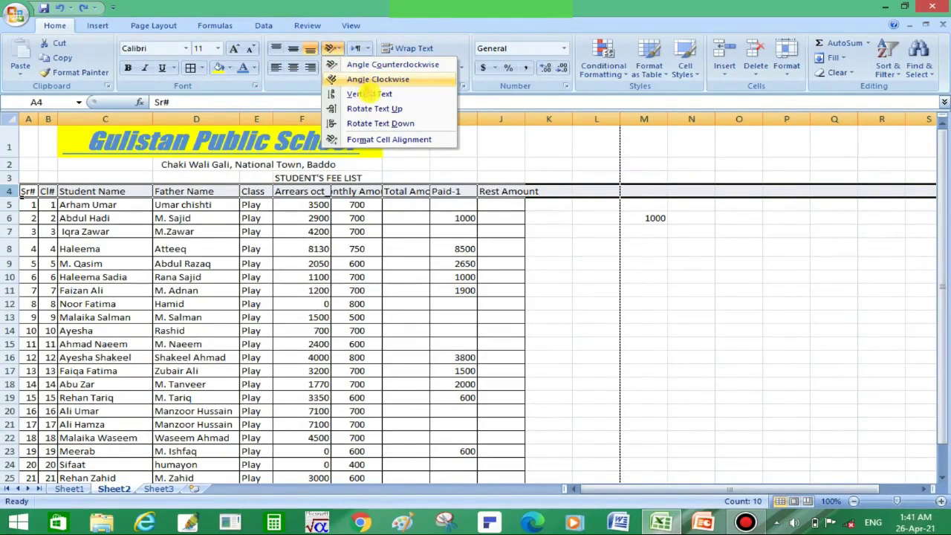
{"action": "left_click", "coordinate": [411, 111]}
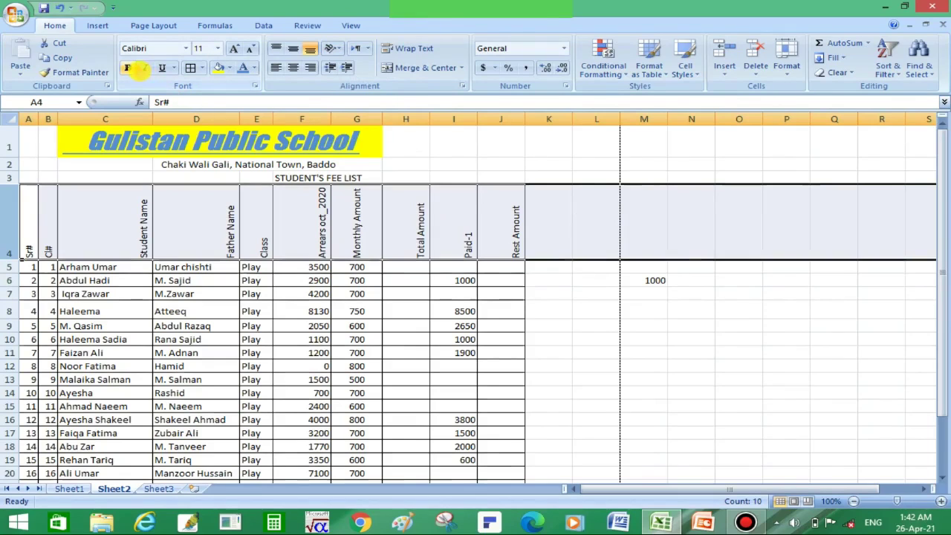
{"action": "left_click", "coordinate": [127, 67]}
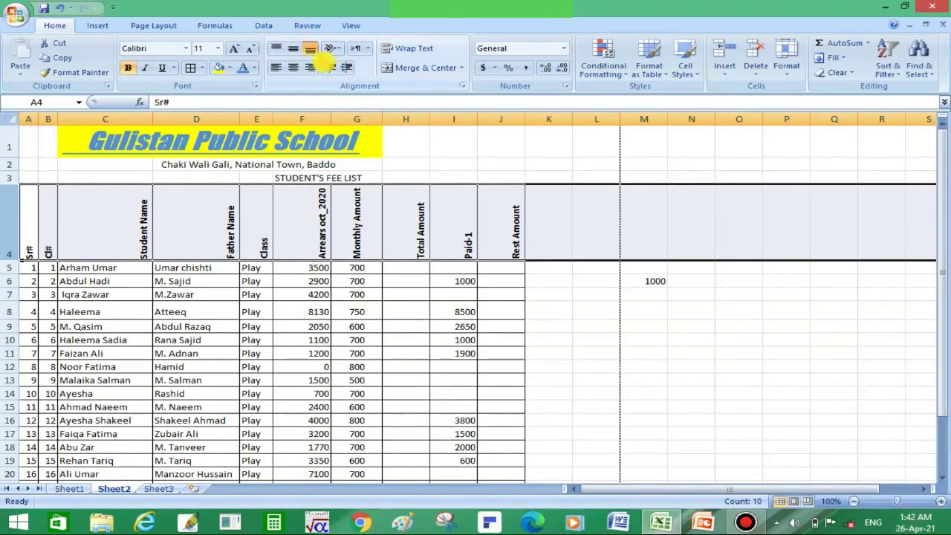
Try top, middle and bottom vertical alignment and left, centre and right horizontal alignment on the row 4 headings.
{"action": "left_click", "coordinate": [276, 48]}
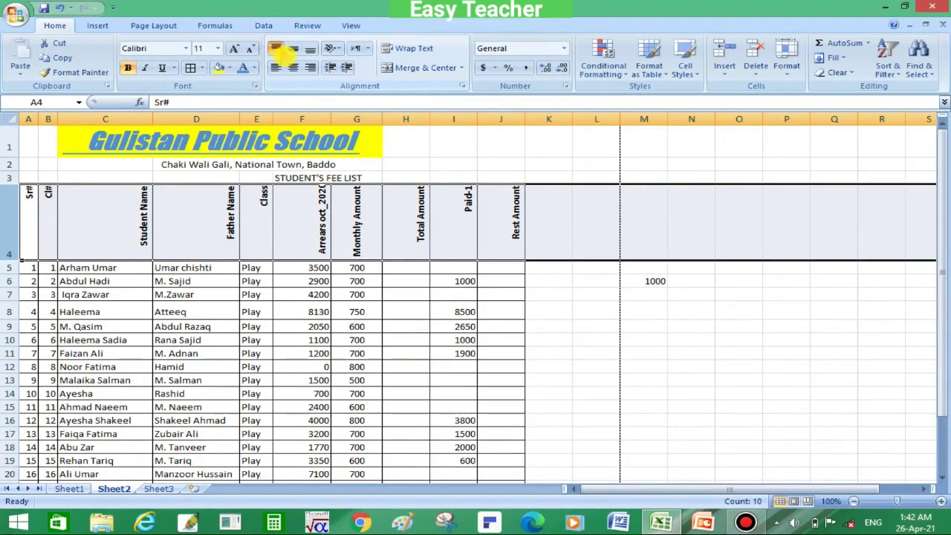
{"action": "left_click", "coordinate": [294, 49]}
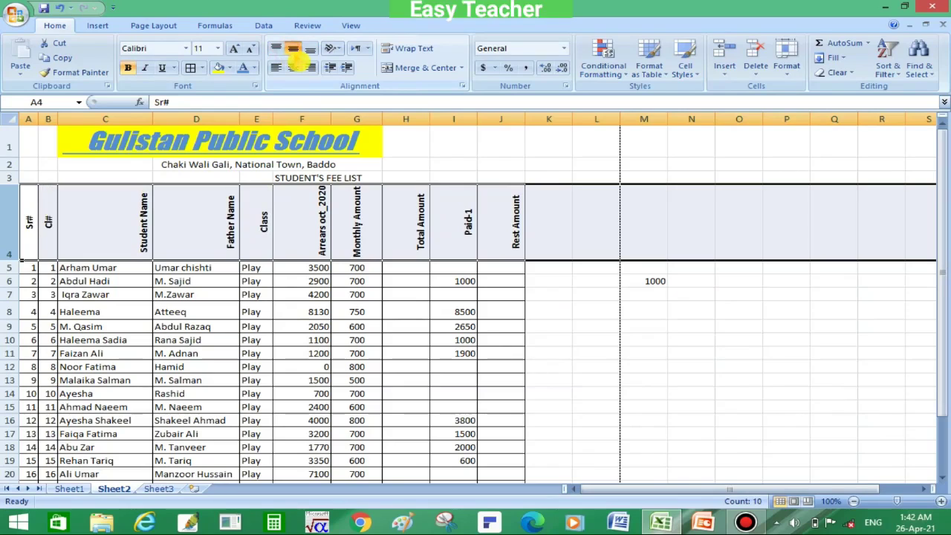
{"action": "left_click", "coordinate": [310, 49]}
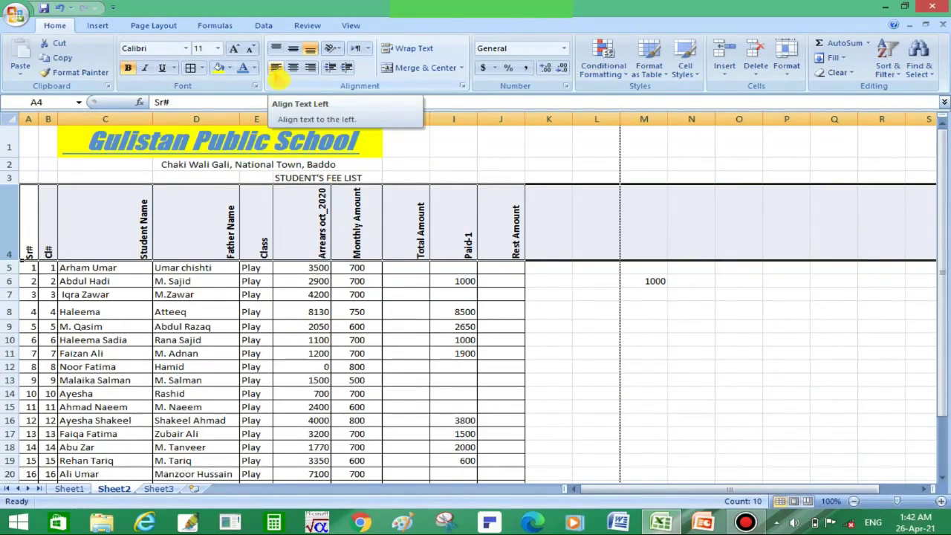
{"action": "left_click", "coordinate": [276, 69]}
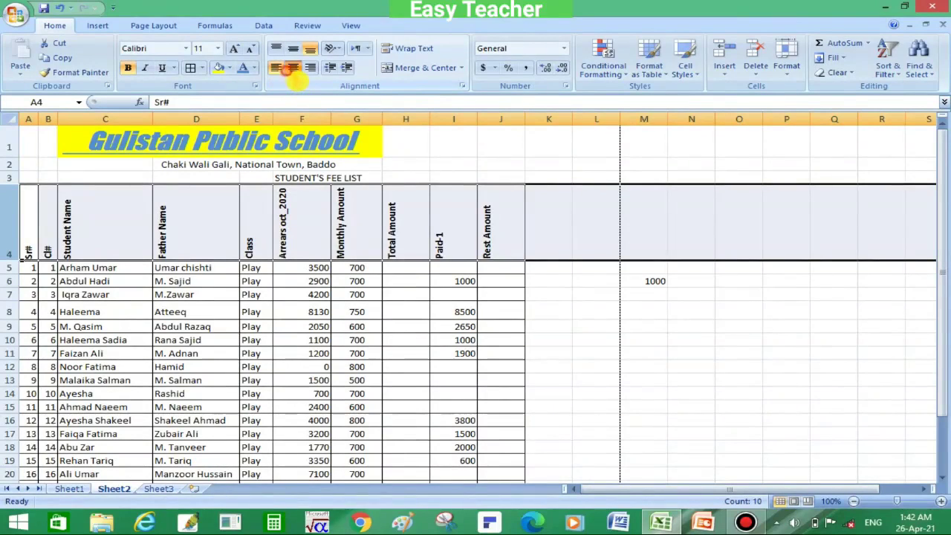
{"action": "left_click", "coordinate": [294, 69]}
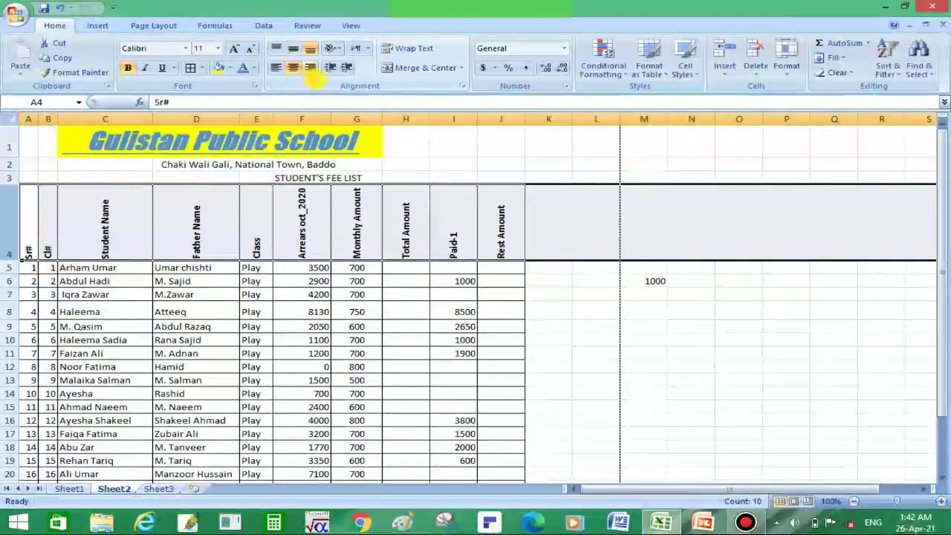
{"action": "left_click", "coordinate": [311, 69]}
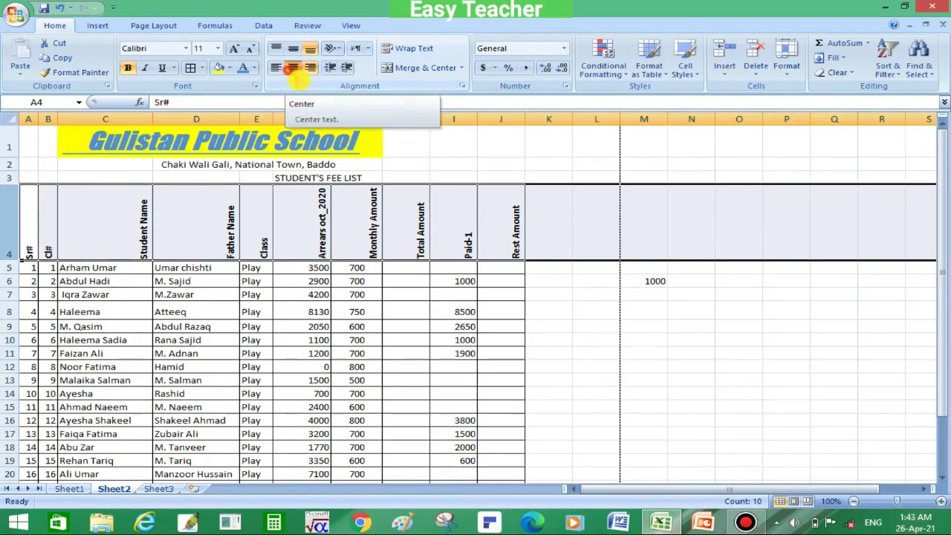
Centre the row 4 headings horizontally and middle-align them vertically.
{"action": "left_click", "coordinate": [296, 74]}
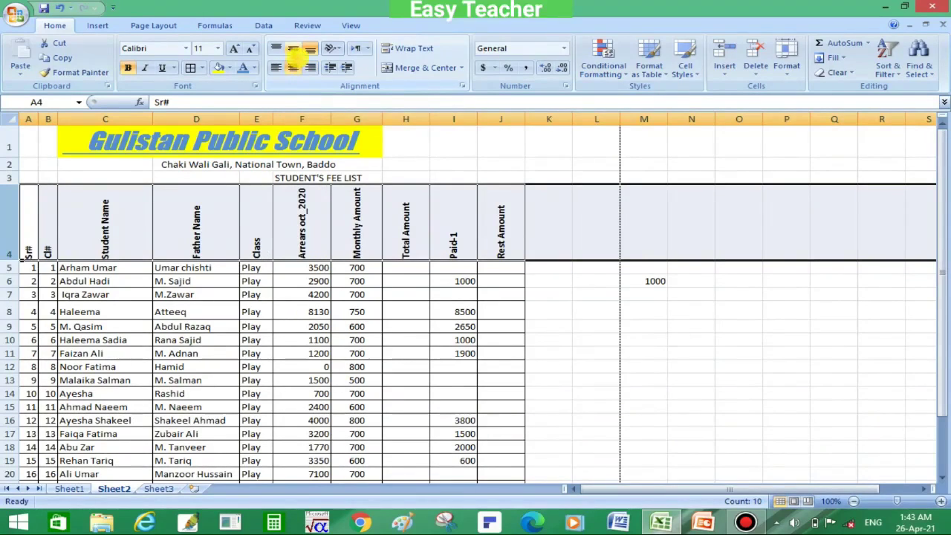
{"action": "left_click", "coordinate": [293, 49]}
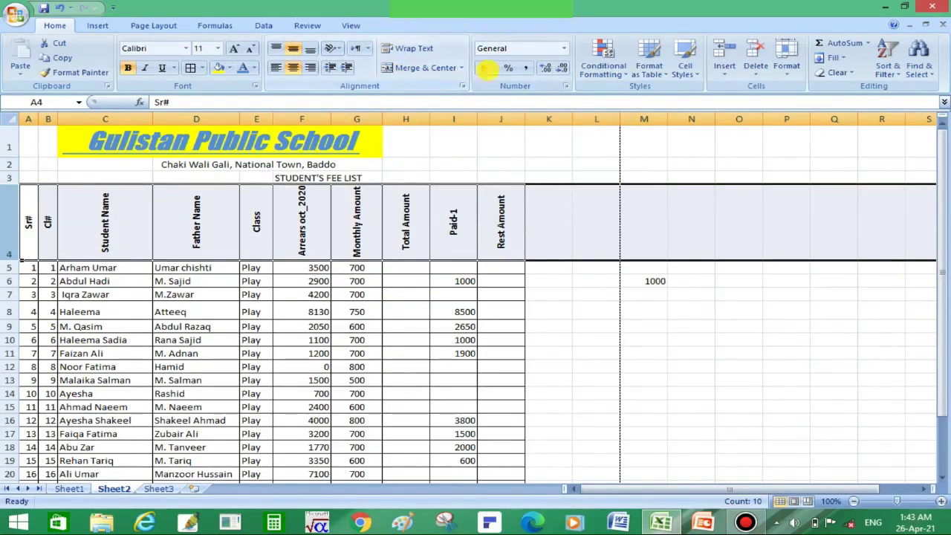
{"action": "left_click", "coordinate": [727, 339]}
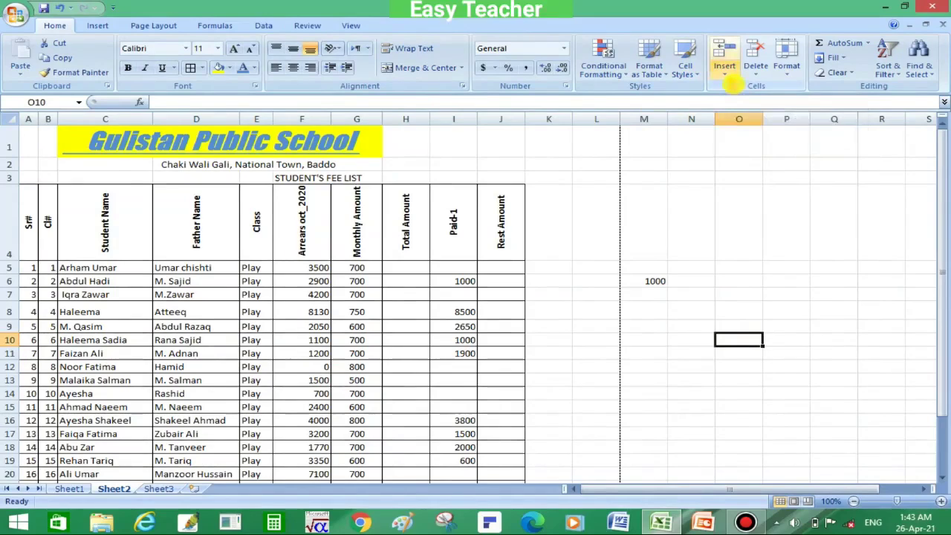
View the options for inserting cells, rows, columns and sheets, and try to delete Sheet2 but cancel the deletion.
{"action": "left_click", "coordinate": [725, 74]}
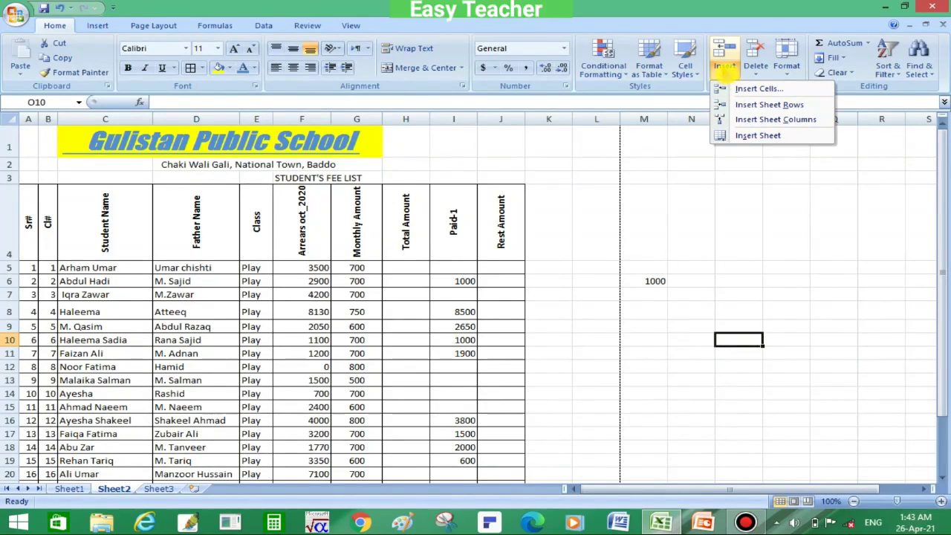
{"action": "left_click", "coordinate": [757, 77]}
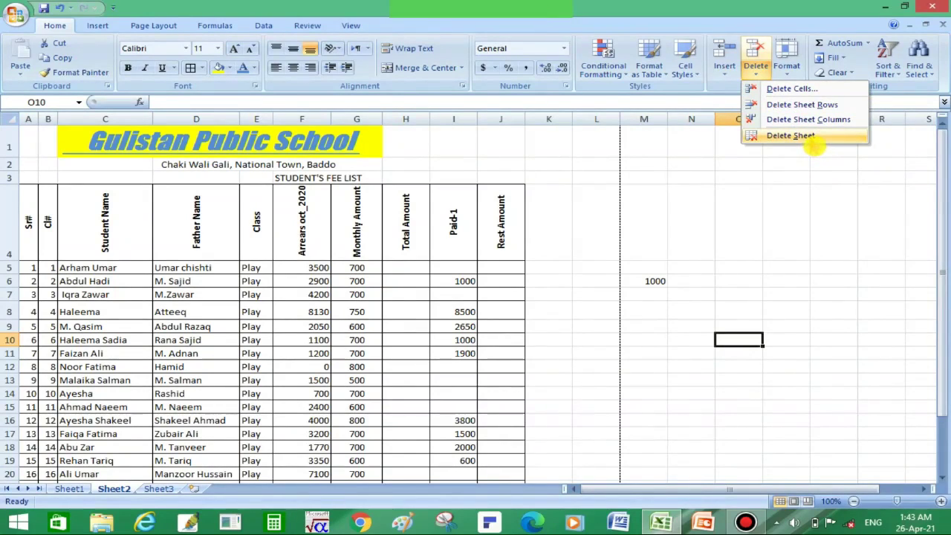
{"action": "left_click", "coordinate": [810, 138]}
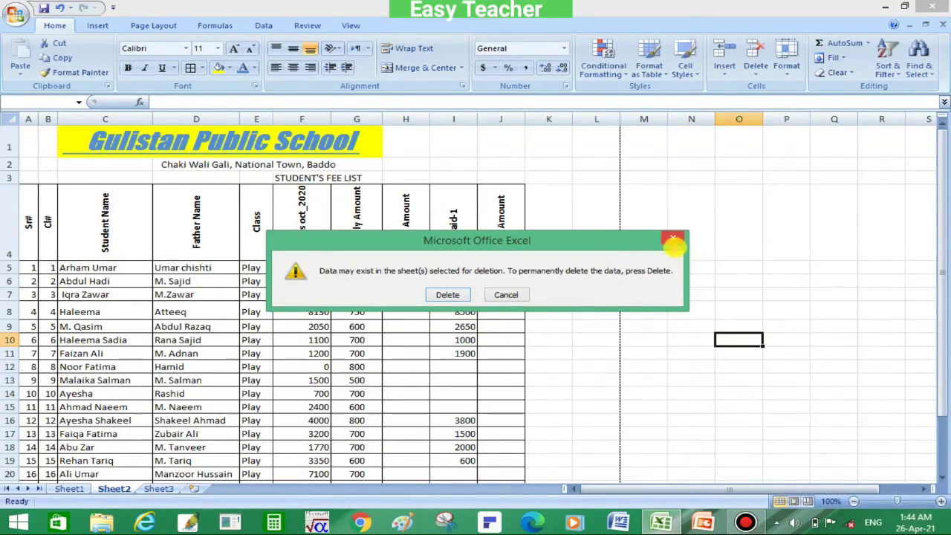
{"action": "left_click", "coordinate": [506, 295]}
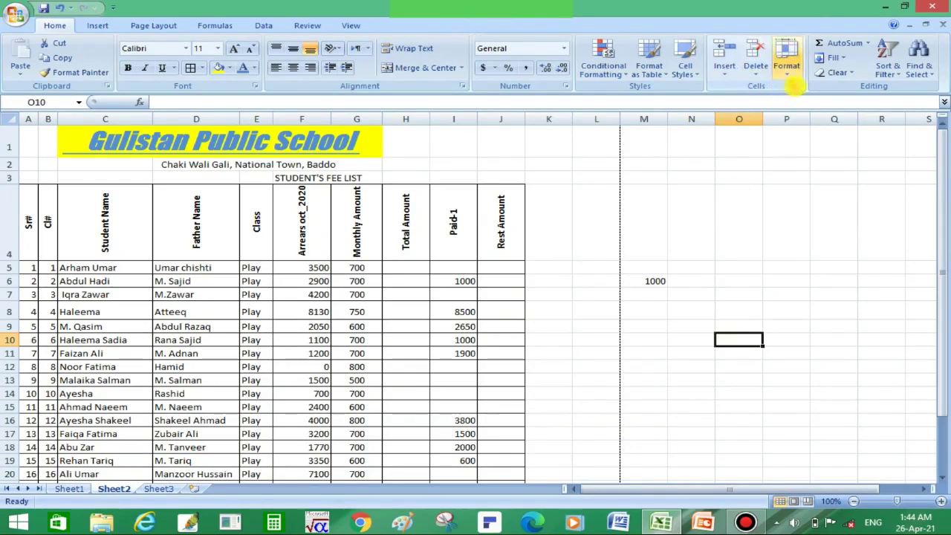
View the options for formatting cell size, visibility, sheets and protection, and the options for clearing cells.
{"action": "left_click", "coordinate": [787, 64]}
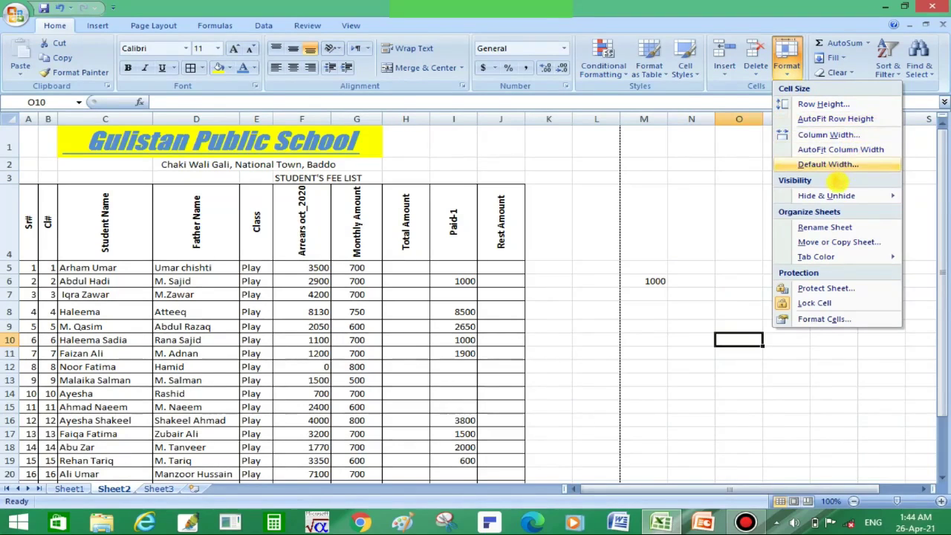
{"action": "left_click", "coordinate": [691, 155]}
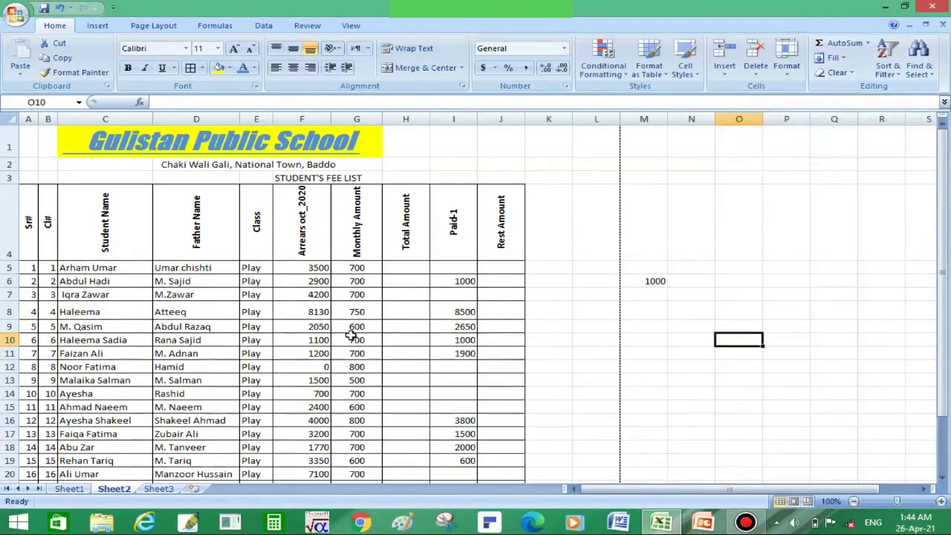
{"action": "left_click", "coordinate": [425, 305]}
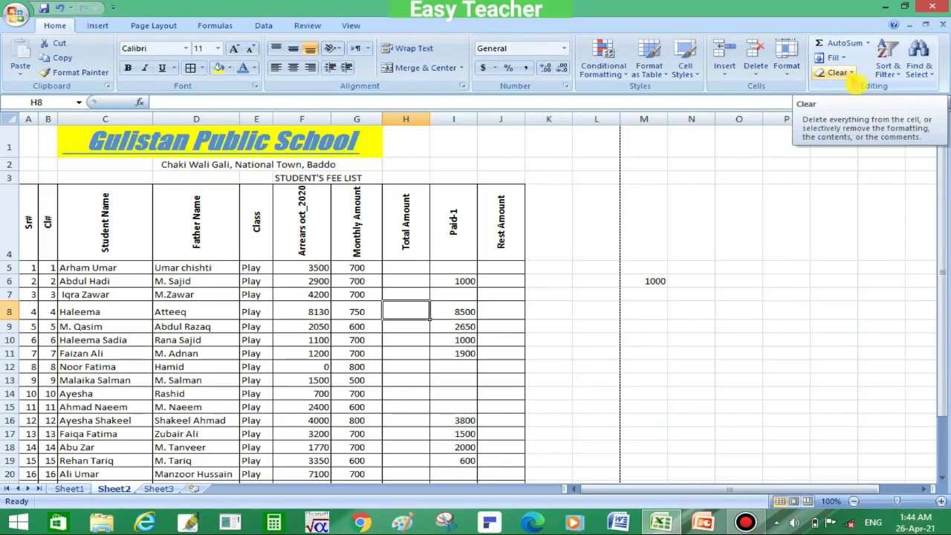
{"action": "left_click", "coordinate": [851, 73]}
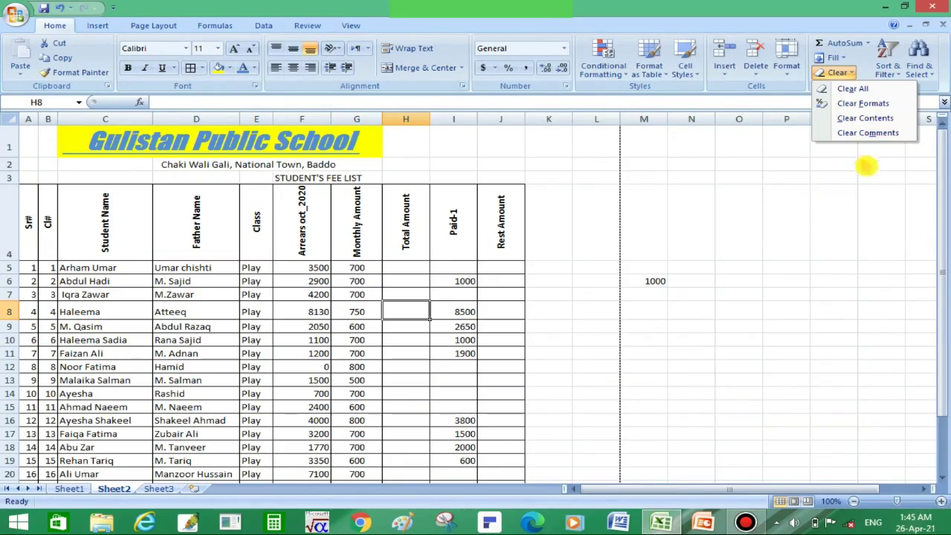
{"action": "left_click", "coordinate": [850, 183]}
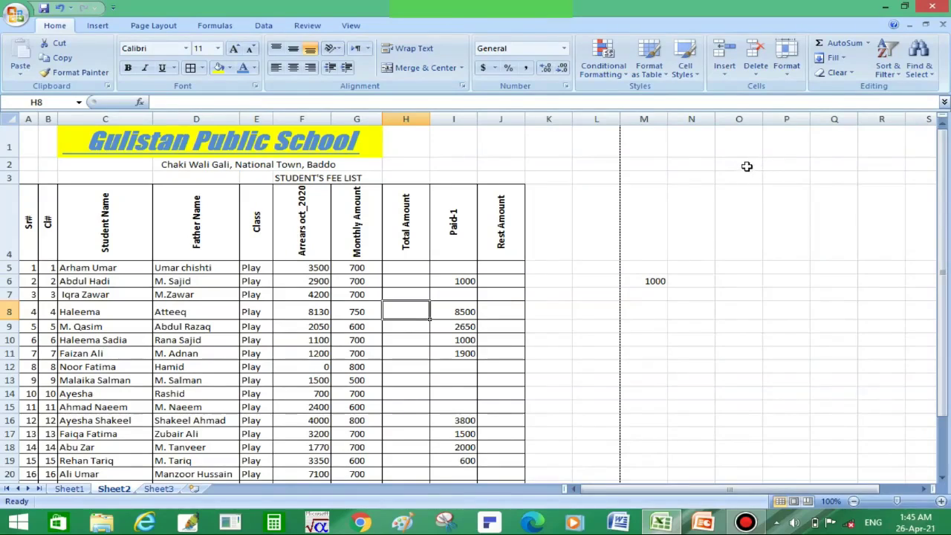
{"action": "left_click", "coordinate": [676, 216]}
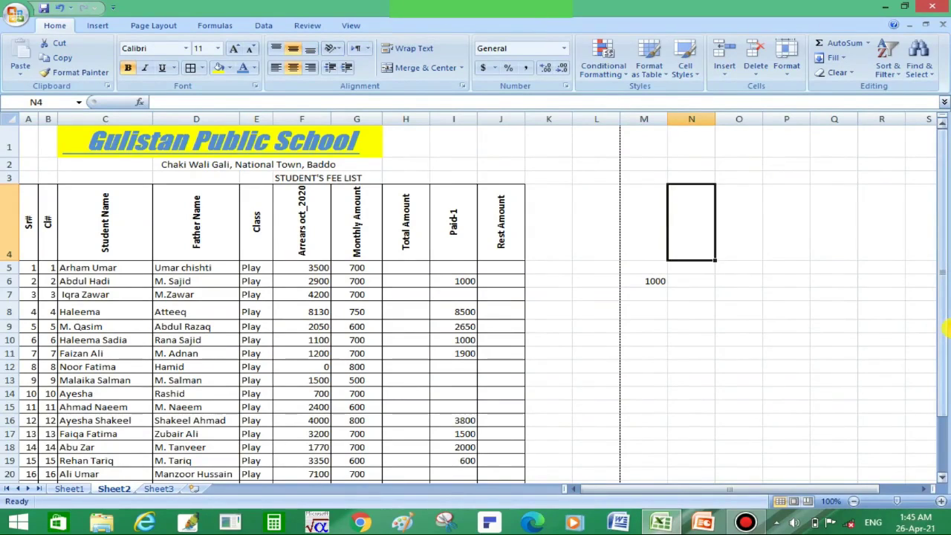
Try smaller and larger zoom levels on the fee list, including 80%, and return the view to 100%.
{"action": "left_click_drag", "start_coordinate": [948, 331], "coordinate": [948, 343]}
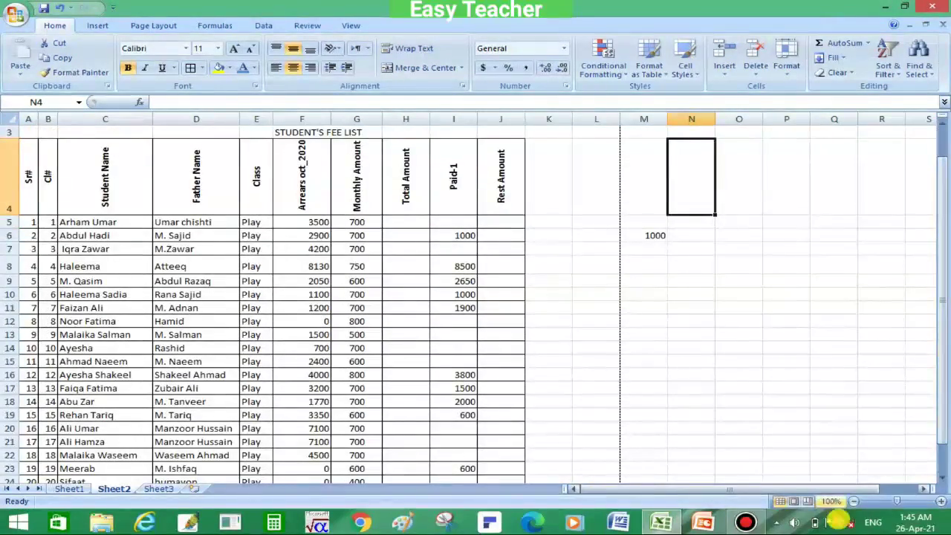
{"action": "left_click", "coordinate": [853, 501]}
{"action": "left_click", "coordinate": [853, 501]}
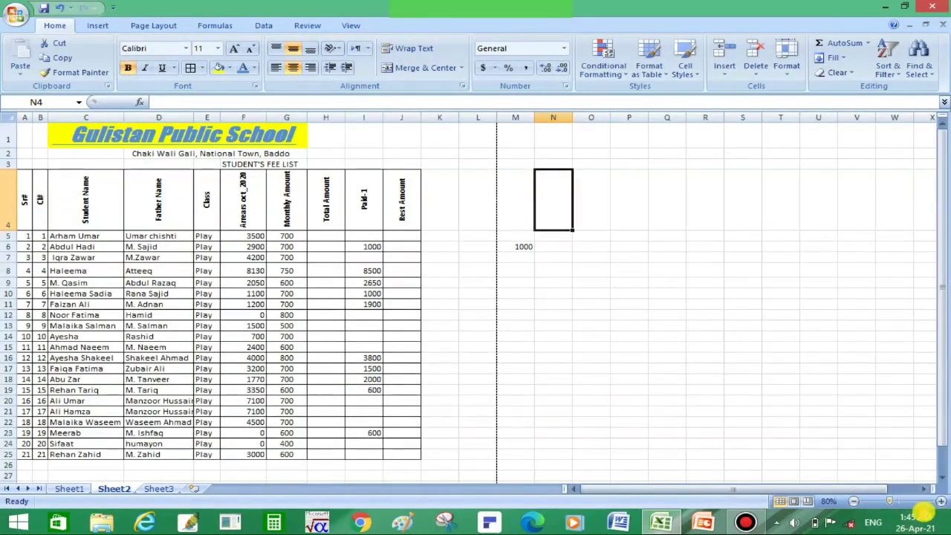
{"action": "left_click", "coordinate": [933, 502]}
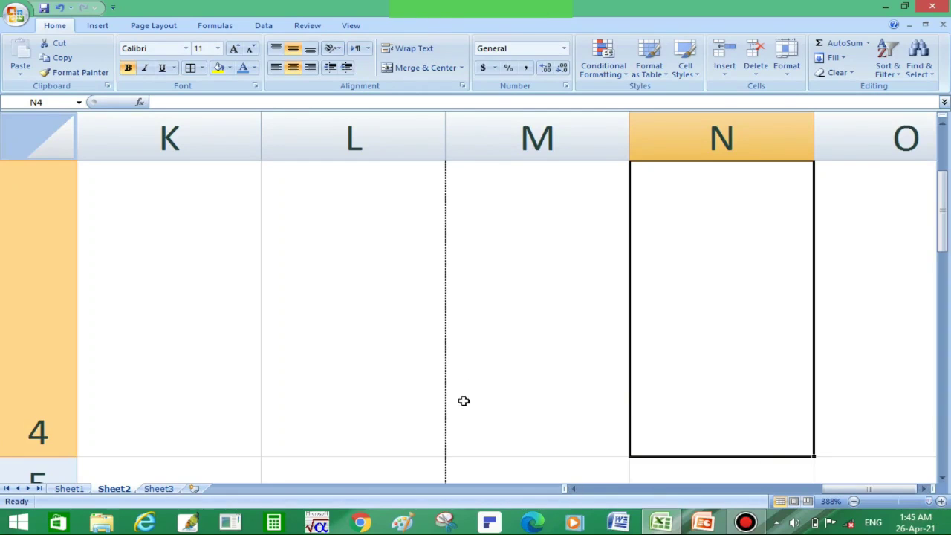
{"action": "scroll", "coordinate": [631, 398], "scroll_direction": "down", "scroll_amount": 10}
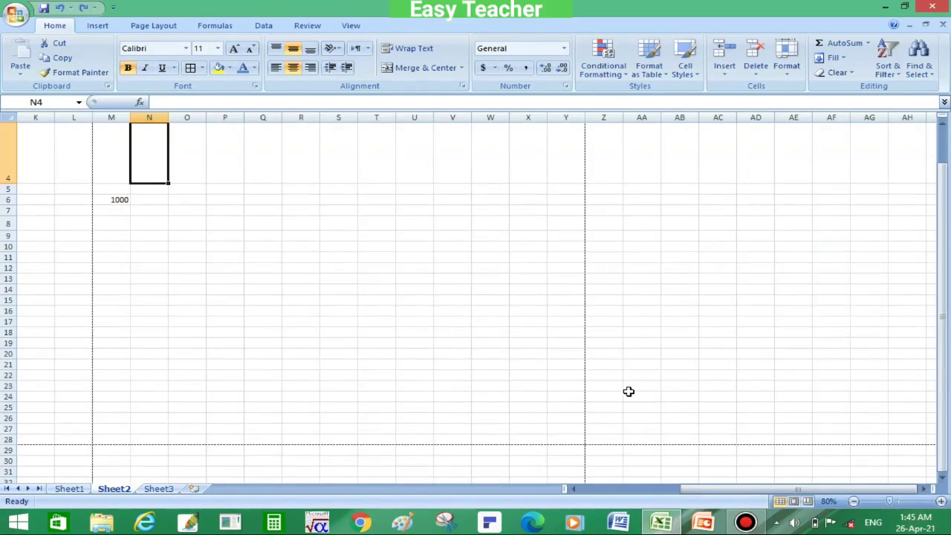
{"action": "left_click_drag", "start_coordinate": [942, 312], "coordinate": [948, 216]}
{"action": "scroll", "coordinate": [948, 215], "scroll_direction": "up", "scroll_amount": 2}
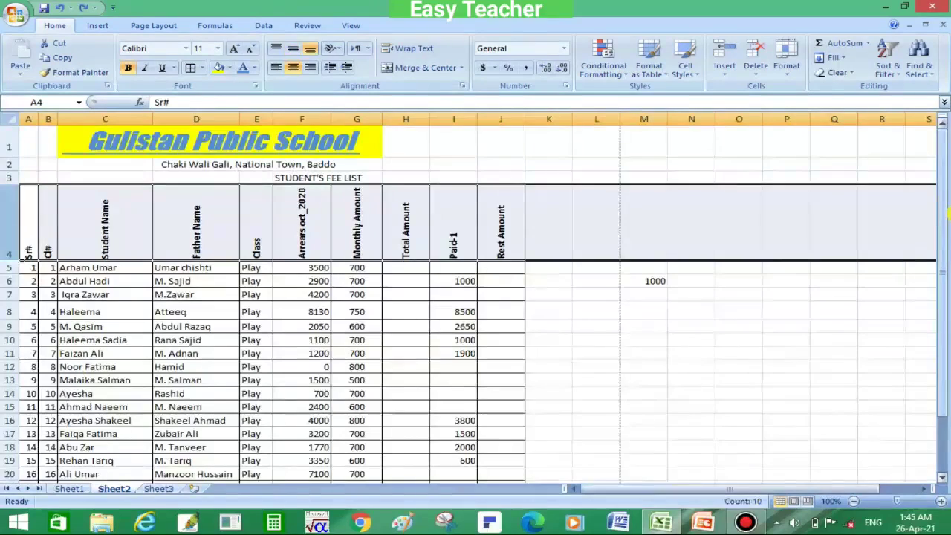
{"action": "left_click", "coordinate": [749, 294]}
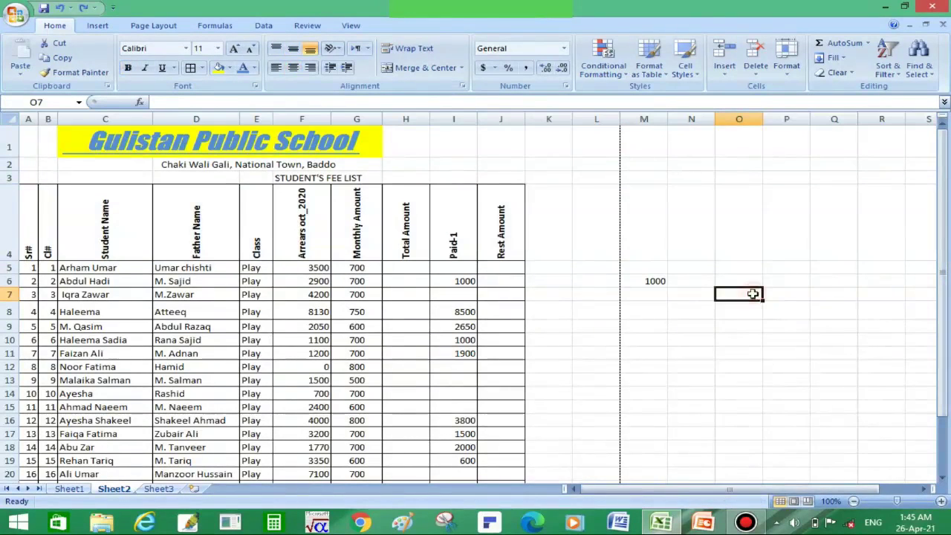
Set the font size of the school title in C1:G1 to 36.
{"action": "left_click_drag", "start_coordinate": [123, 231], "coordinate": [81, 141]}
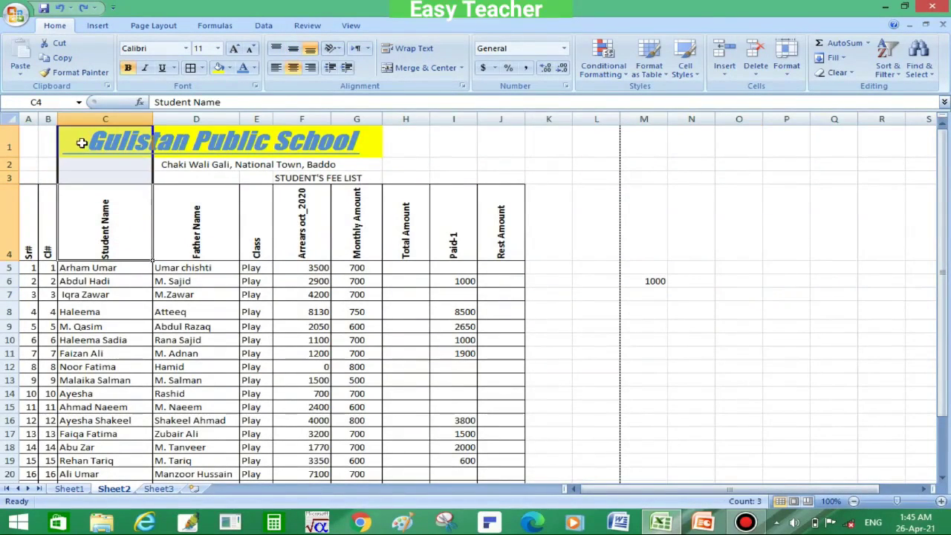
{"action": "left_click", "coordinate": [199, 193]}
{"action": "left_click", "coordinate": [85, 141]}
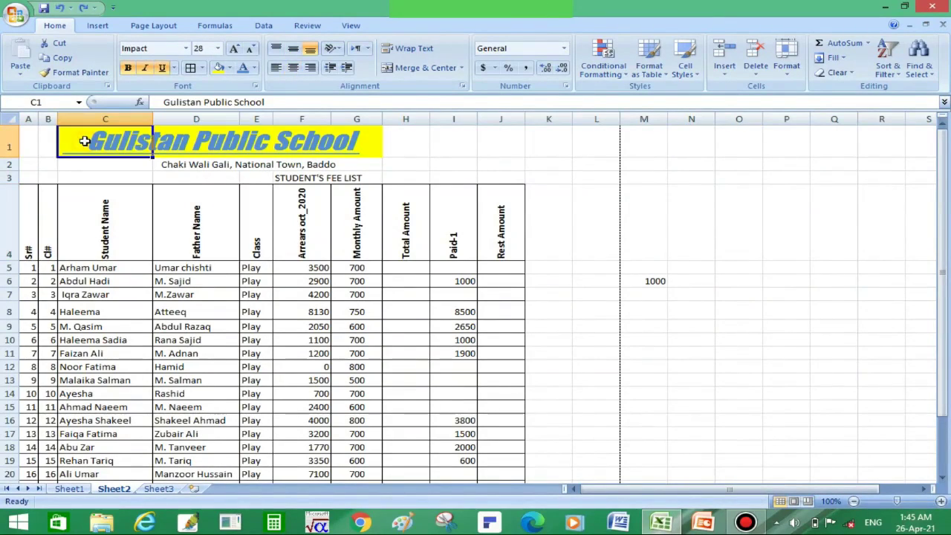
{"action": "left_click_drag", "start_coordinate": [85, 141], "coordinate": [372, 141]}
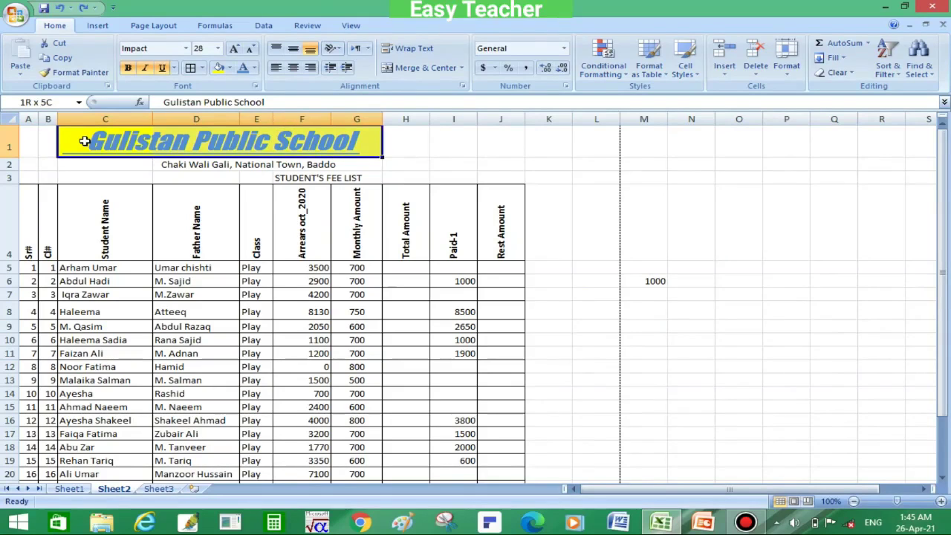
{"action": "left_click", "coordinate": [218, 48]}
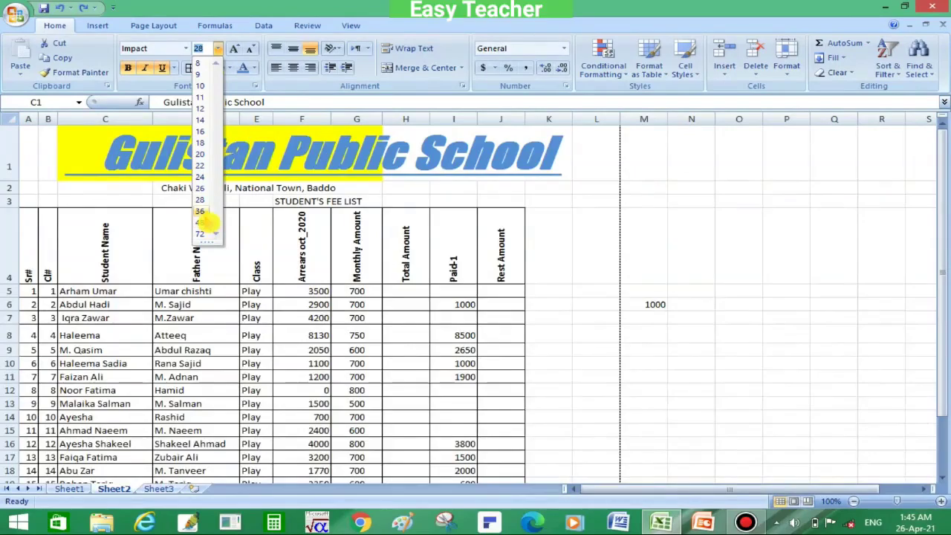
{"action": "left_click", "coordinate": [200, 212]}
{"action": "left_click", "coordinate": [280, 240]}
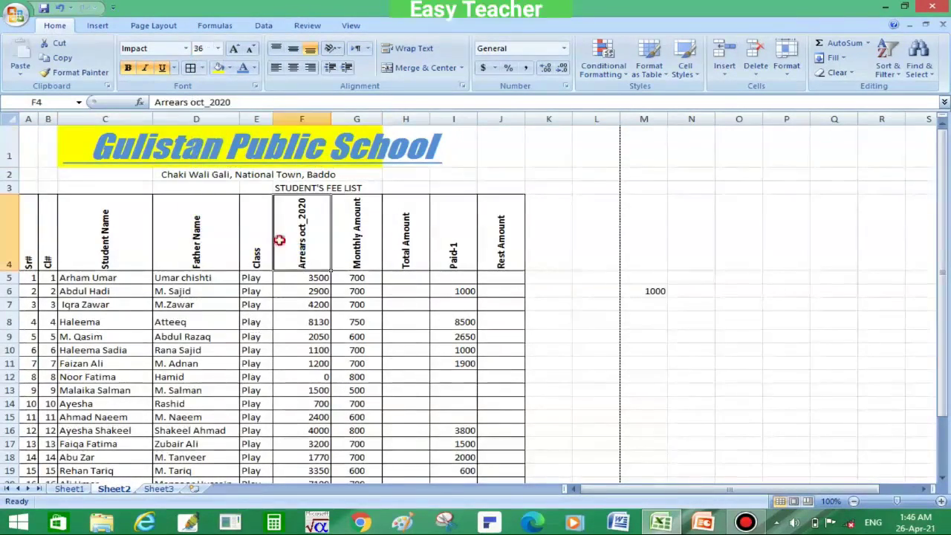
Format the school address line in D2:G2 as red, bold text in the Algerian font.
{"action": "left_click", "coordinate": [163, 175]}
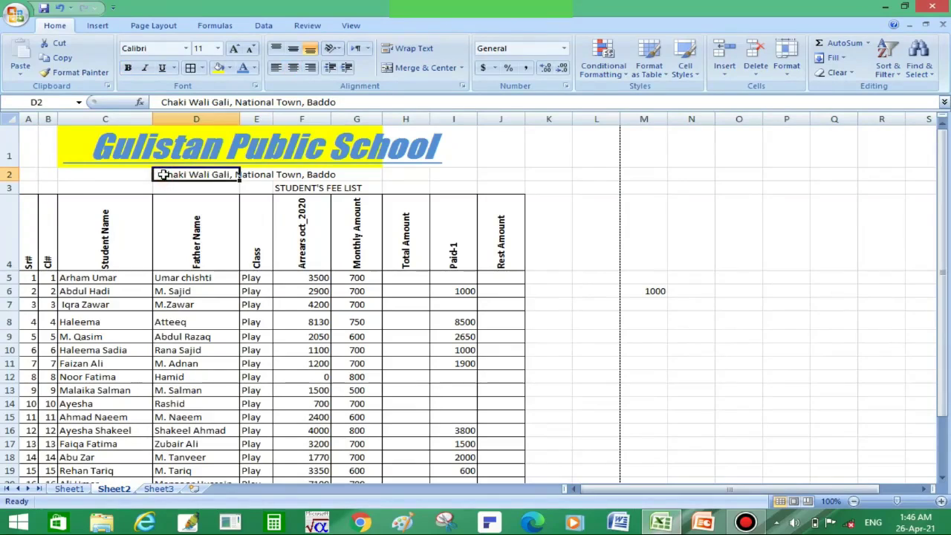
{"action": "left_click_drag", "start_coordinate": [162, 175], "coordinate": [364, 176]}
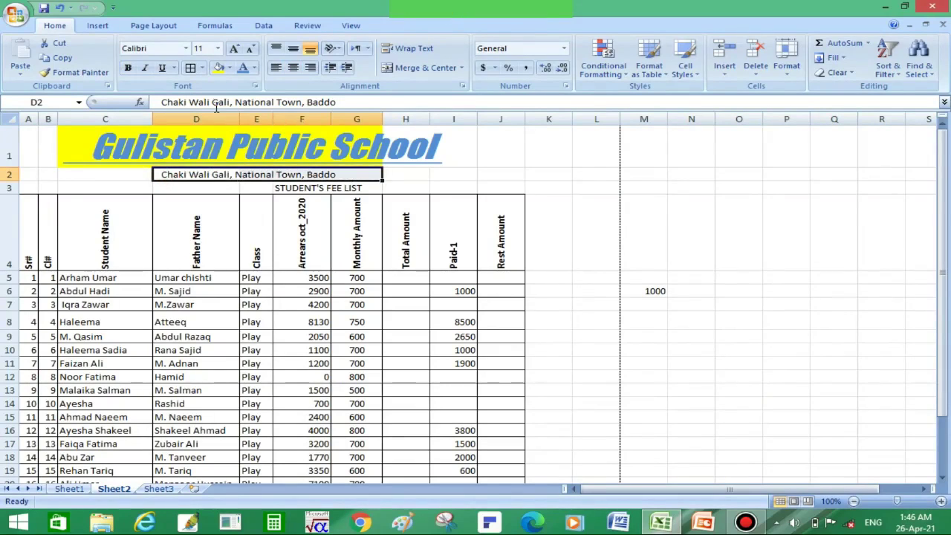
{"action": "left_click", "coordinate": [253, 67]}
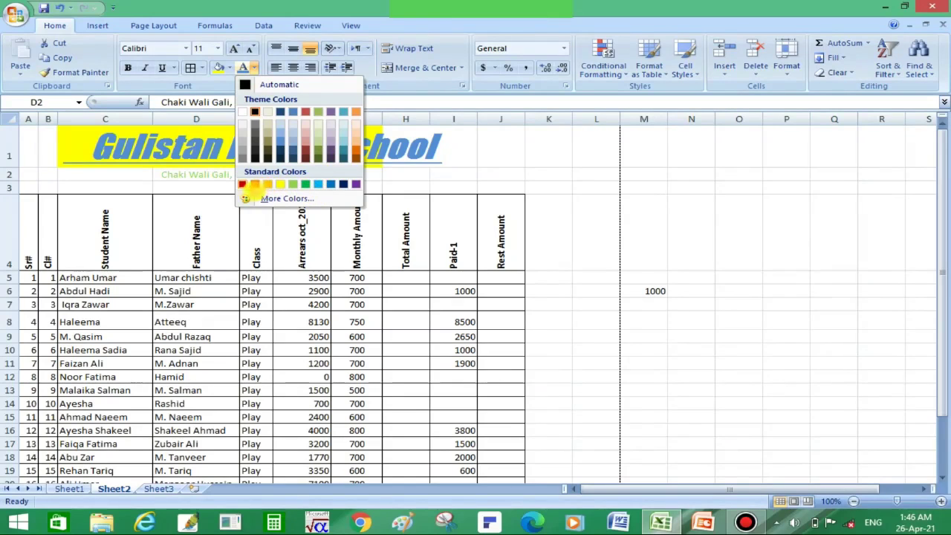
{"action": "left_click", "coordinate": [251, 186]}
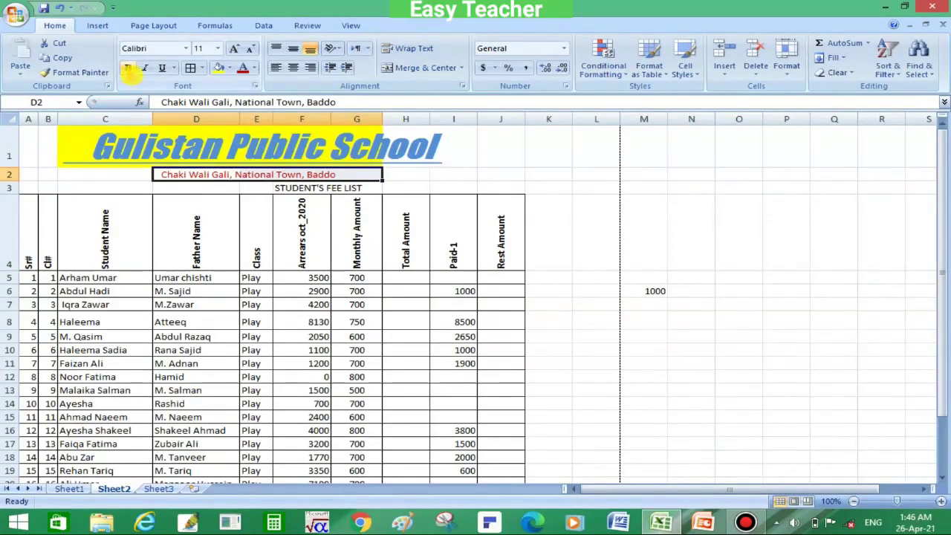
{"action": "left_click", "coordinate": [128, 67]}
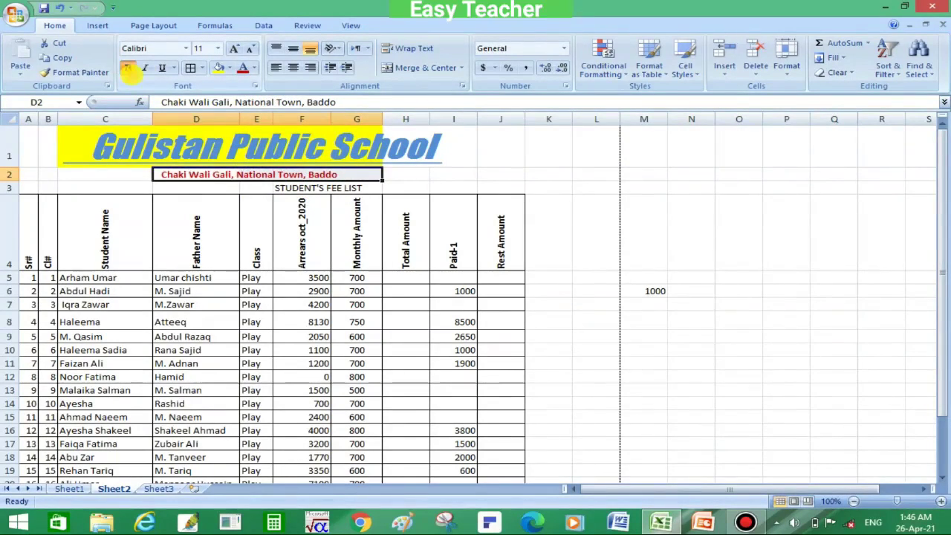
{"action": "left_click", "coordinate": [185, 48]}
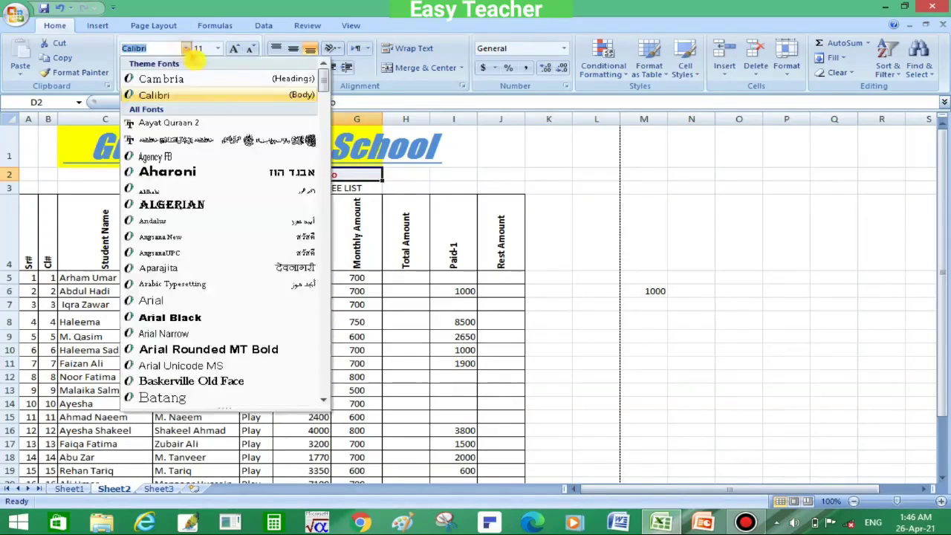
{"action": "left_click", "coordinate": [225, 211]}
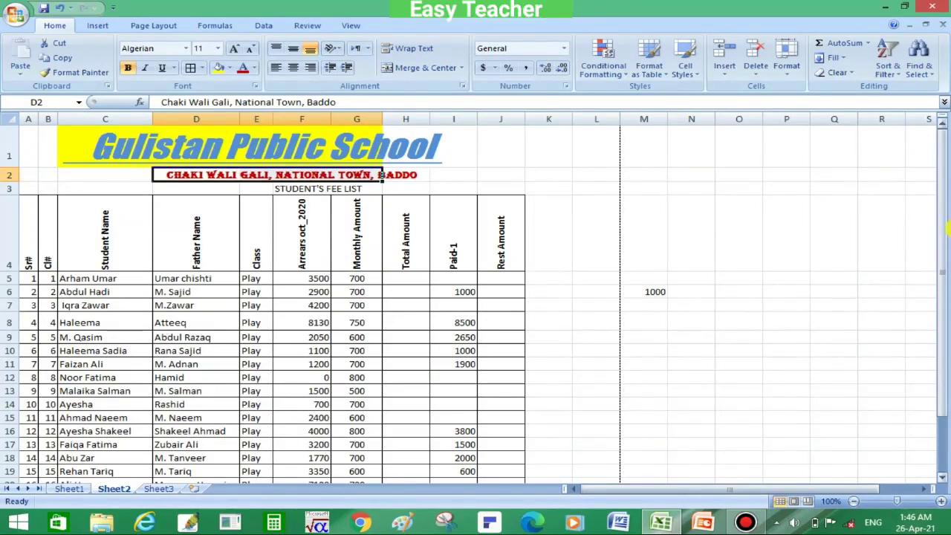
Examine the first student's Arrears, Monthly Amount and Total Amount cells in row 5.
{"action": "left_click_drag", "start_coordinate": [944, 205], "coordinate": [944, 223]}
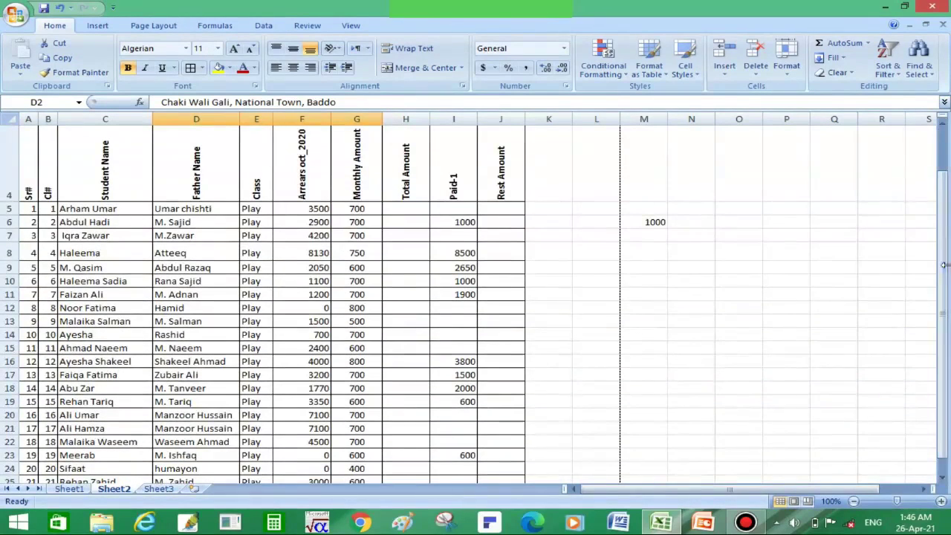
{"action": "left_click", "coordinate": [675, 279]}
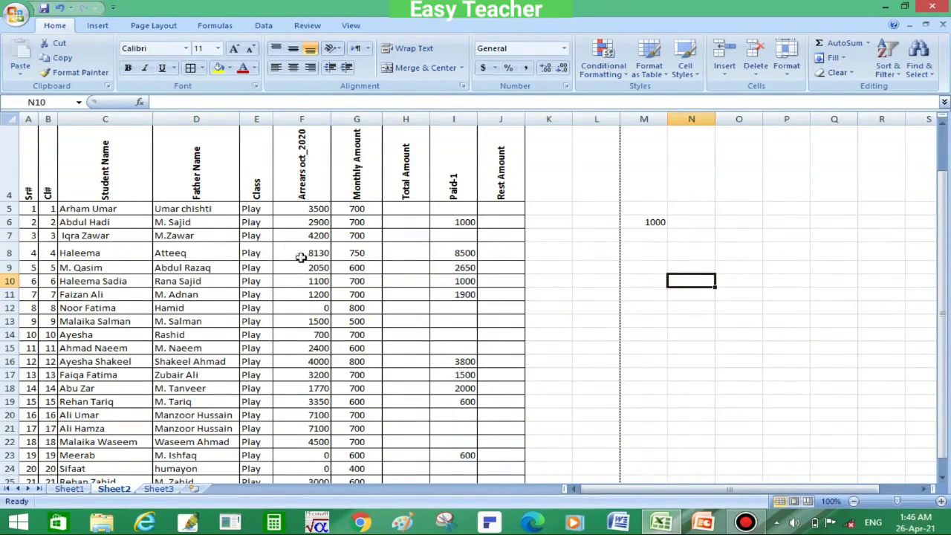
{"action": "left_click", "coordinate": [326, 211]}
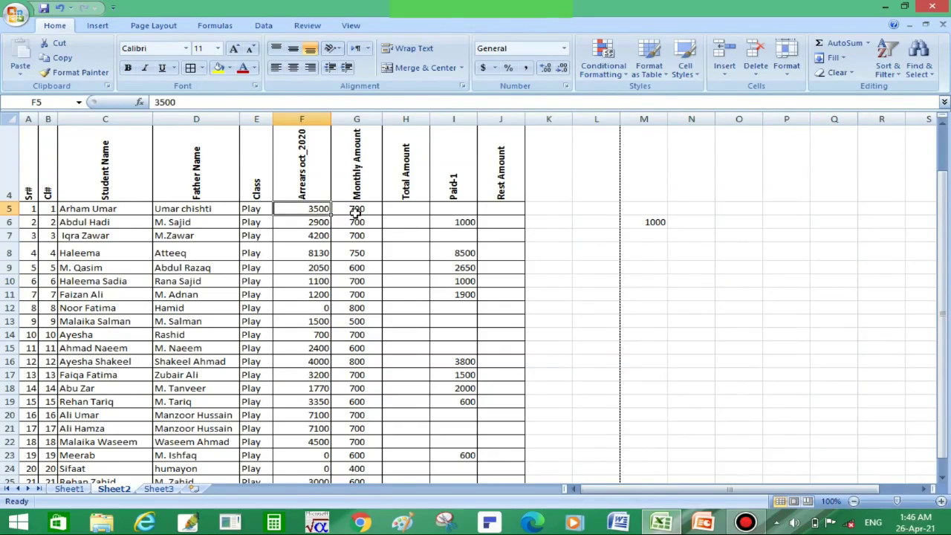
{"action": "left_click", "coordinate": [357, 210]}
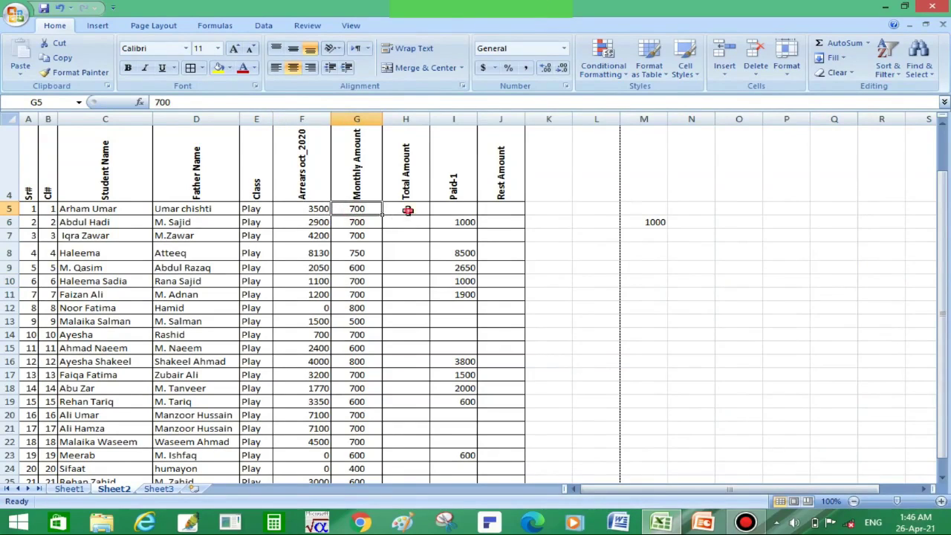
{"action": "left_click", "coordinate": [408, 210]}
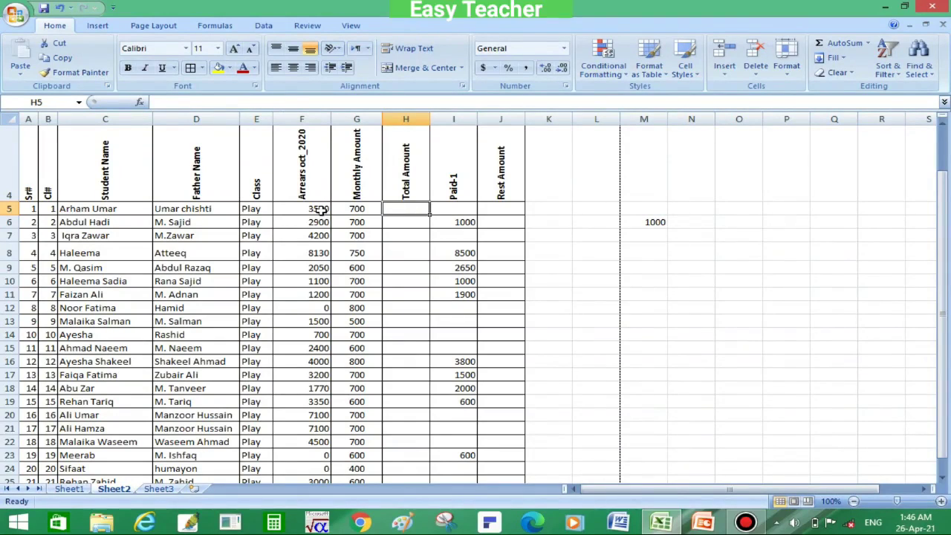
{"action": "left_click", "coordinate": [321, 211]}
{"action": "left_click", "coordinate": [362, 212]}
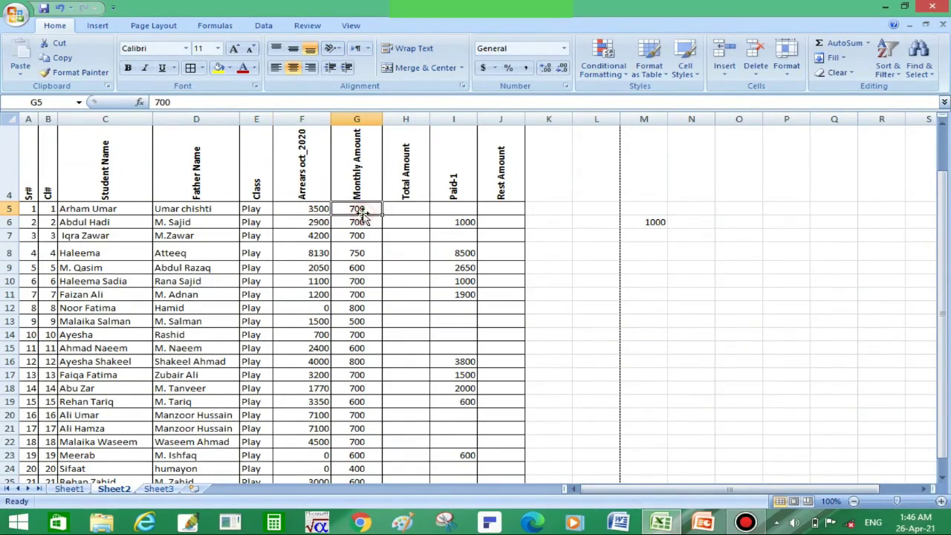
{"action": "left_click", "coordinate": [407, 209]}
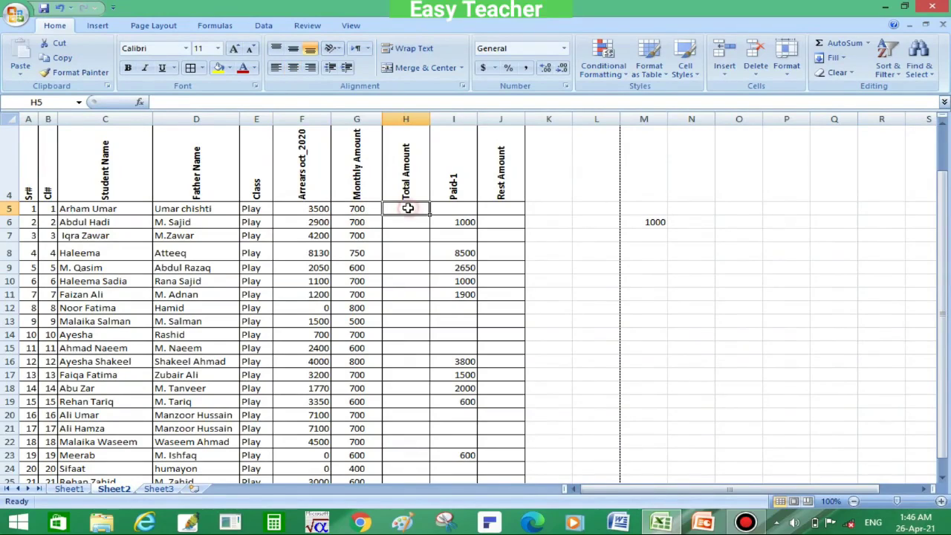
{"action": "left_click", "coordinate": [324, 210]}
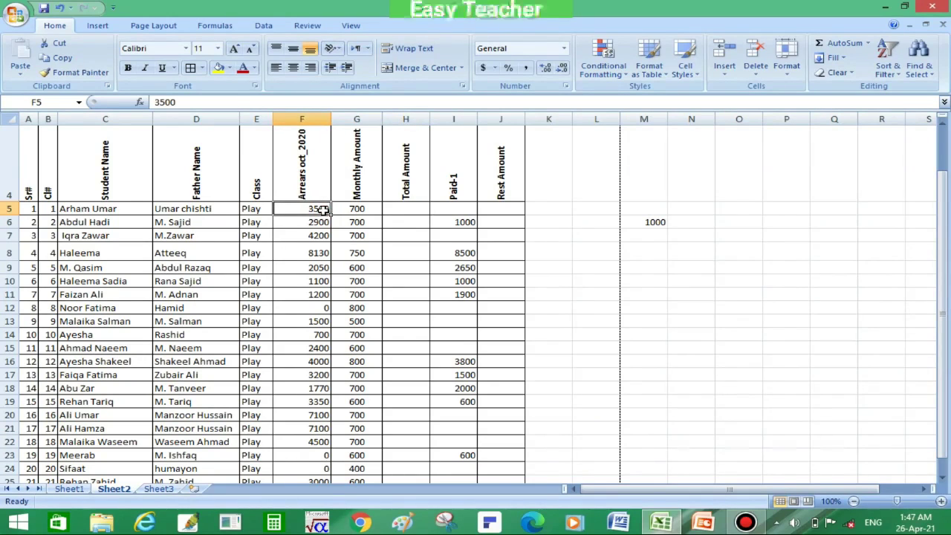
Enter the formula =f5+g5 in H5 to add the first student's arrears and monthly amount.
{"action": "left_click", "coordinate": [415, 213]}
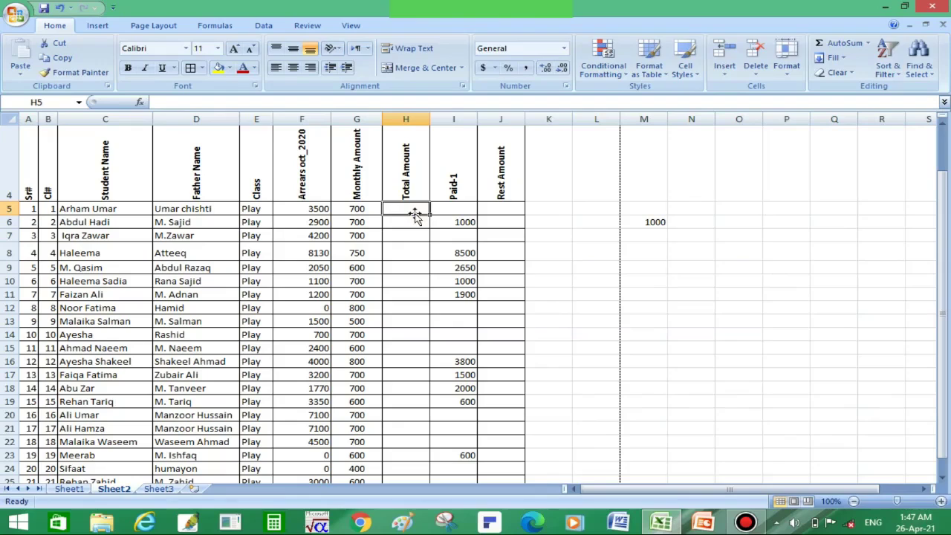
{"action": "type", "text": "="}
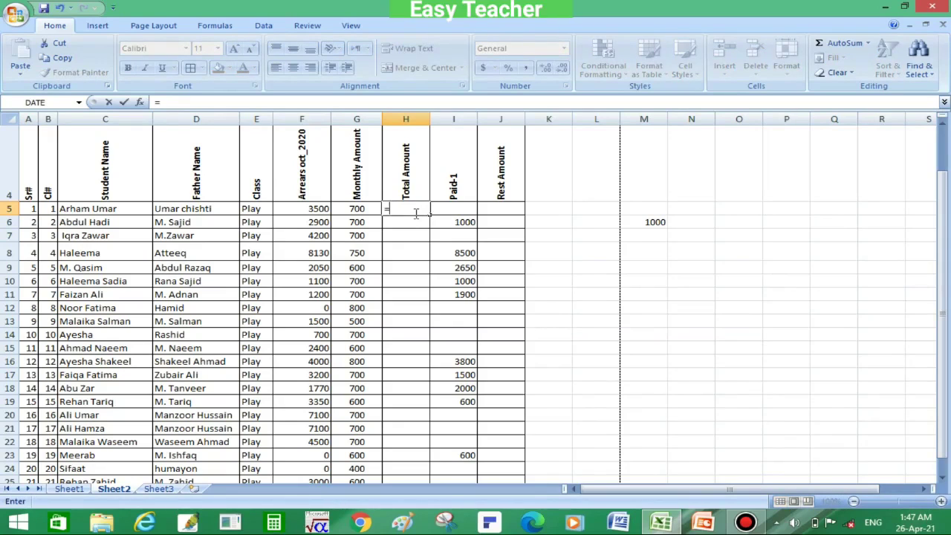
{"action": "type", "text": "f"}
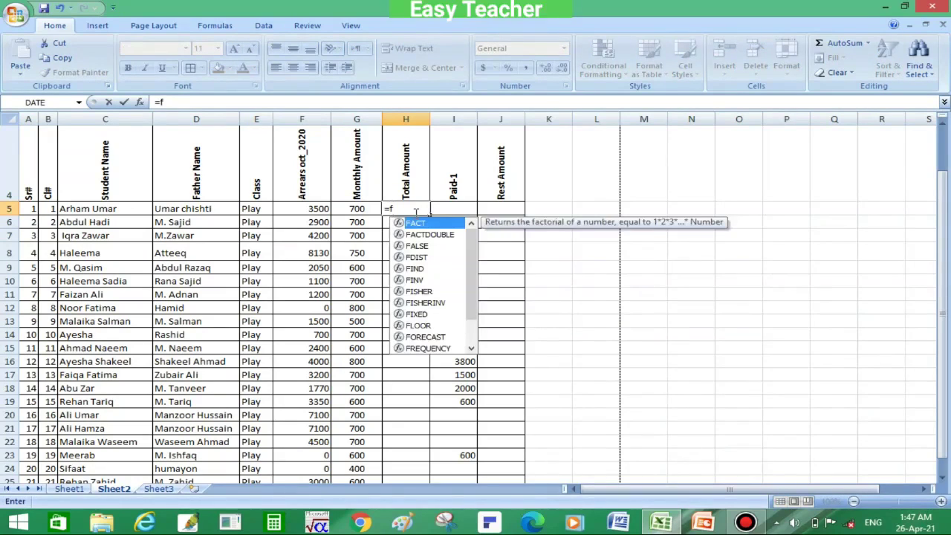
{"action": "type", "text": "5+"}
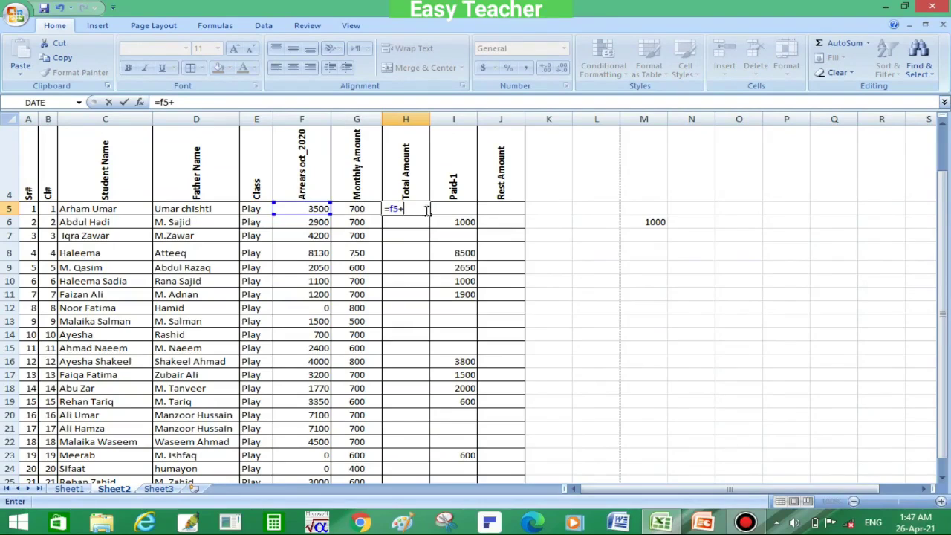
{"action": "type", "text": "g"}
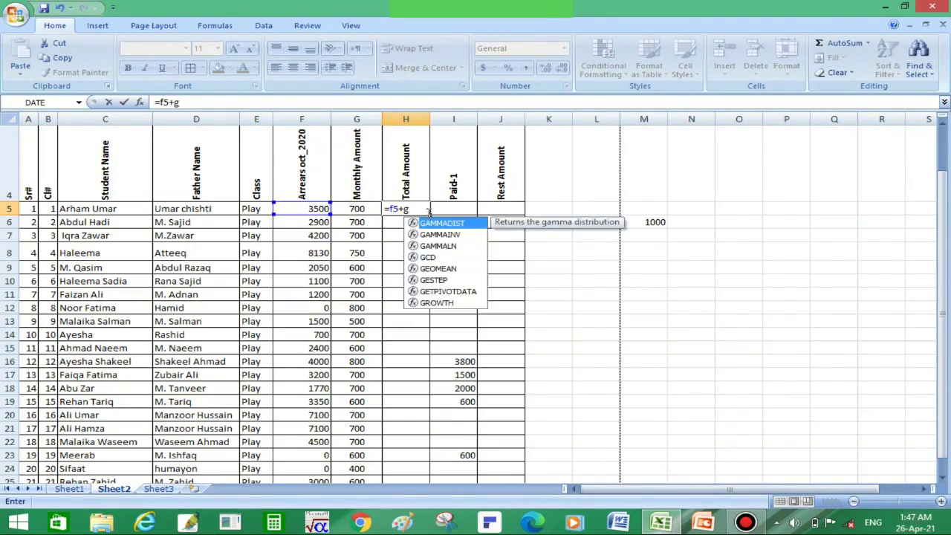
{"action": "type", "text": "5"}
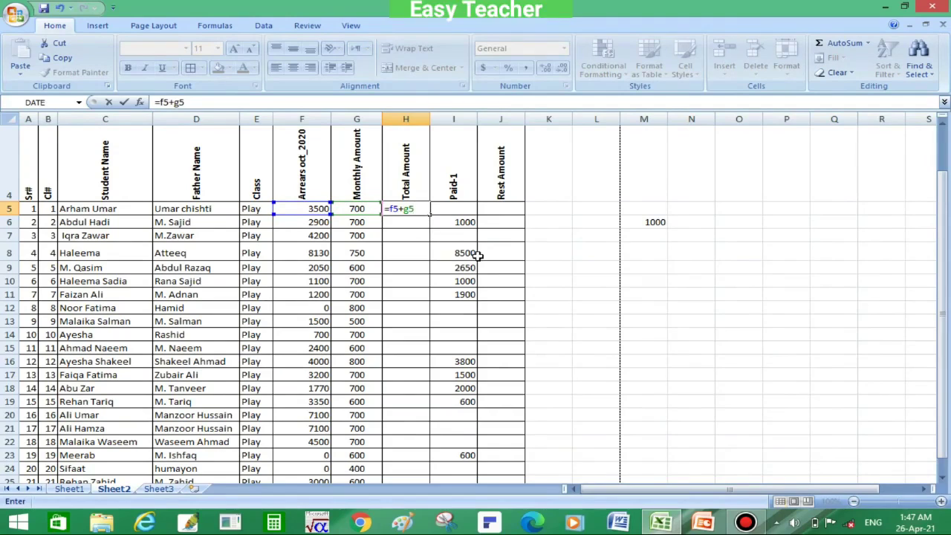
{"action": "key", "text": "Return"}
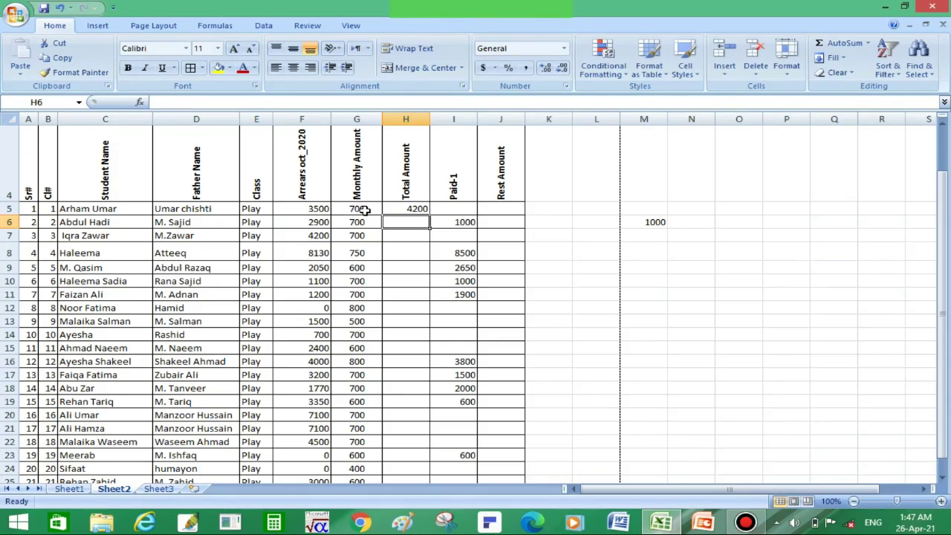
Fill the Total Amount formula from H5 down to H25 for all students, and deselect the range.
{"action": "left_click", "coordinate": [424, 210]}
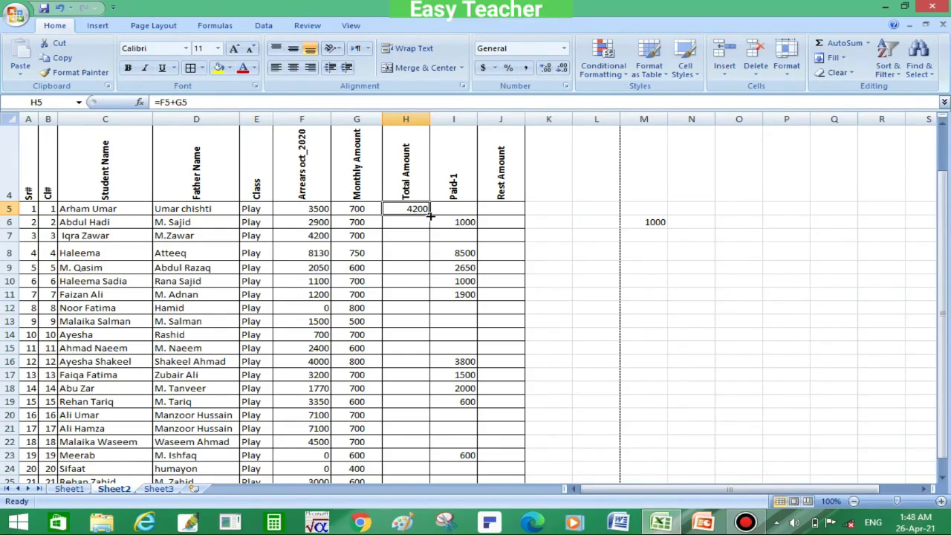
{"action": "left_click_drag", "start_coordinate": [429, 216], "coordinate": [432, 413]}
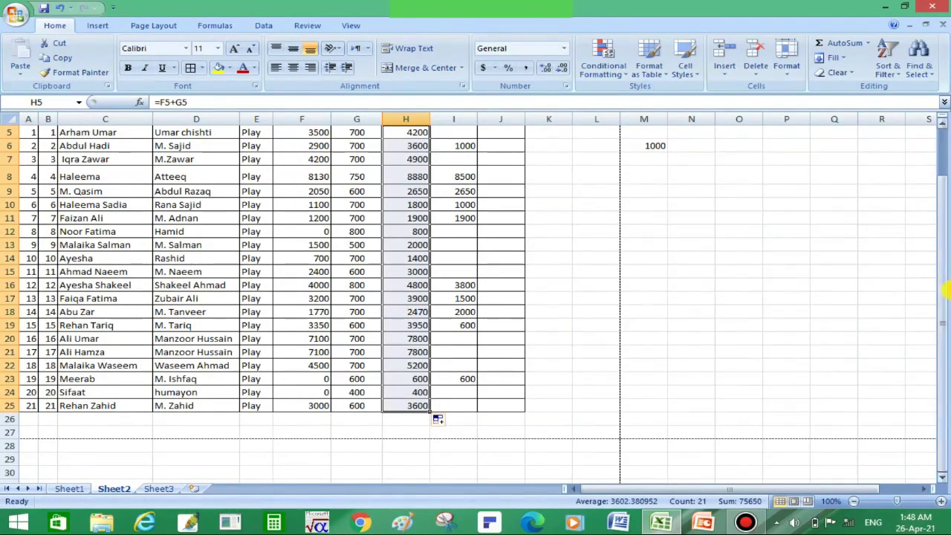
{"action": "left_click_drag", "start_coordinate": [942, 283], "coordinate": [943, 247]}
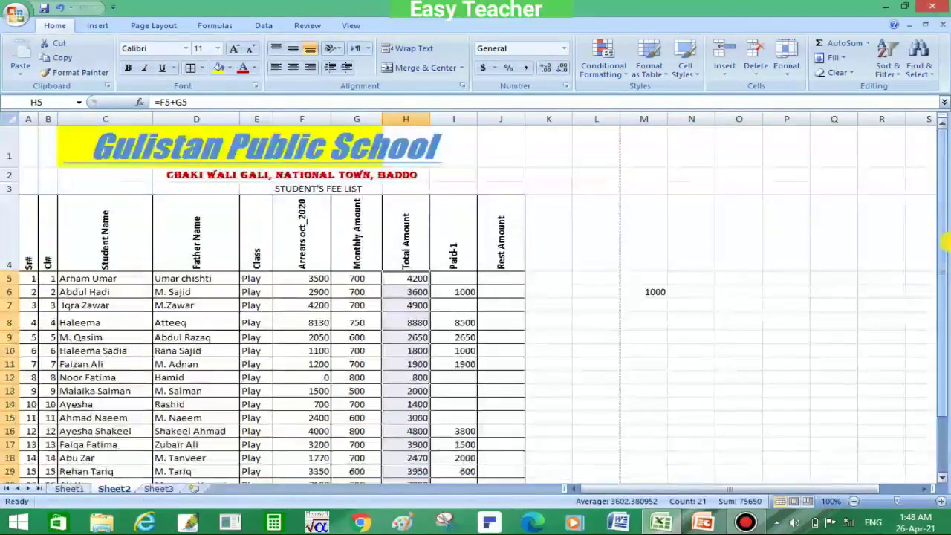
{"action": "left_click", "coordinate": [873, 363]}
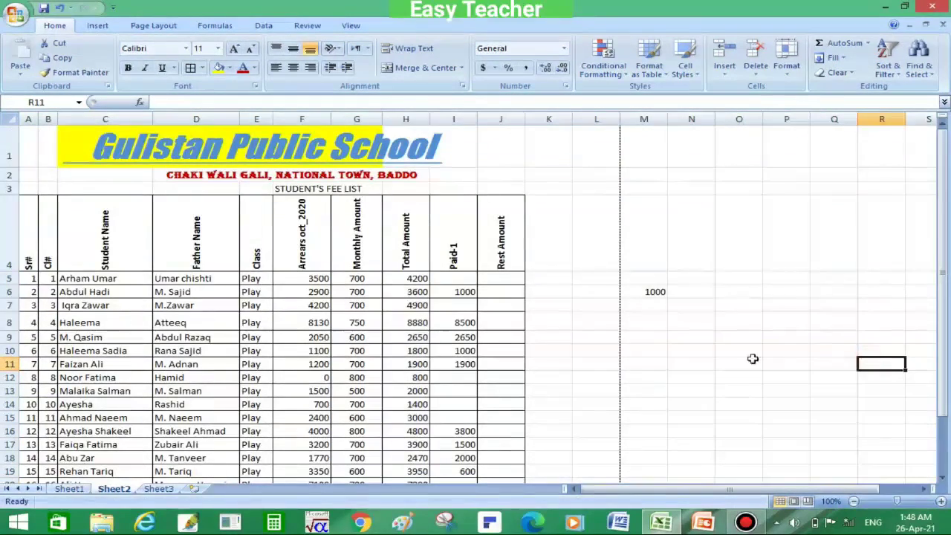
Check the Arrears, Monthly Amount and Total Amount cells in rows 12 and 13 against the copied formula.
{"action": "left_click", "coordinate": [317, 379]}
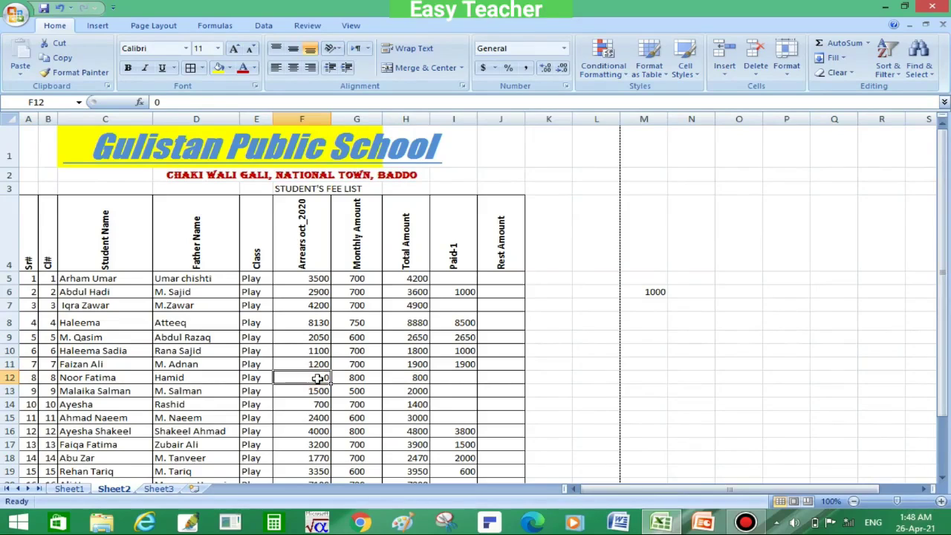
{"action": "left_click", "coordinate": [360, 379]}
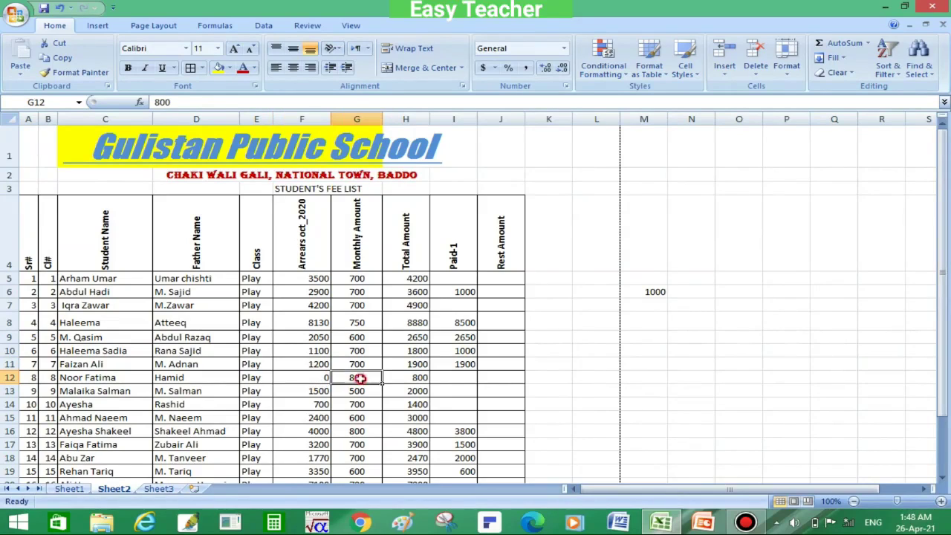
{"action": "left_click", "coordinate": [418, 379]}
{"action": "left_click", "coordinate": [307, 393]}
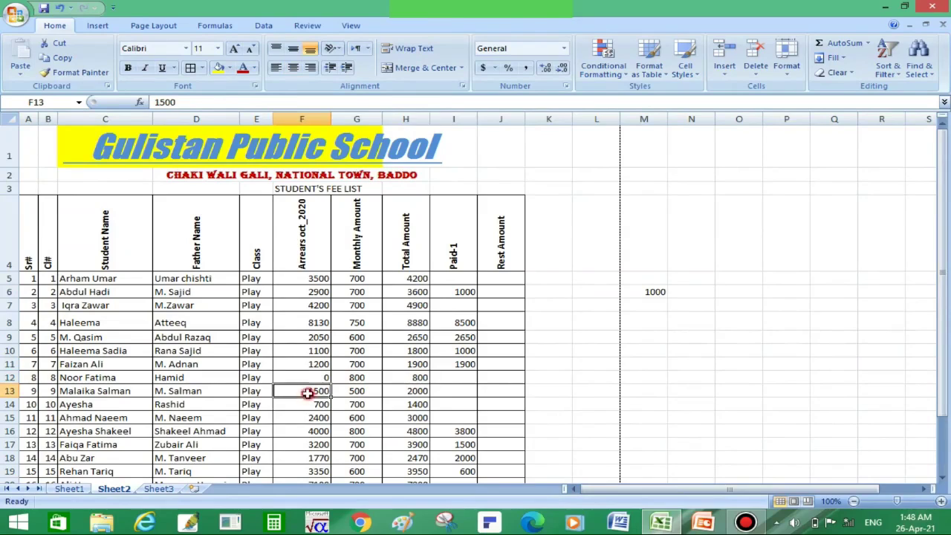
{"action": "left_click", "coordinate": [357, 393]}
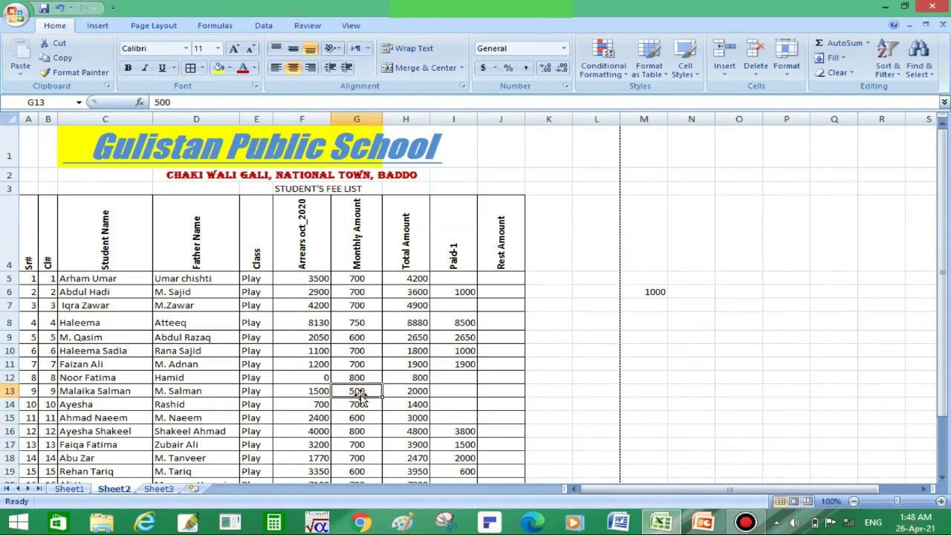
{"action": "left_click", "coordinate": [421, 392]}
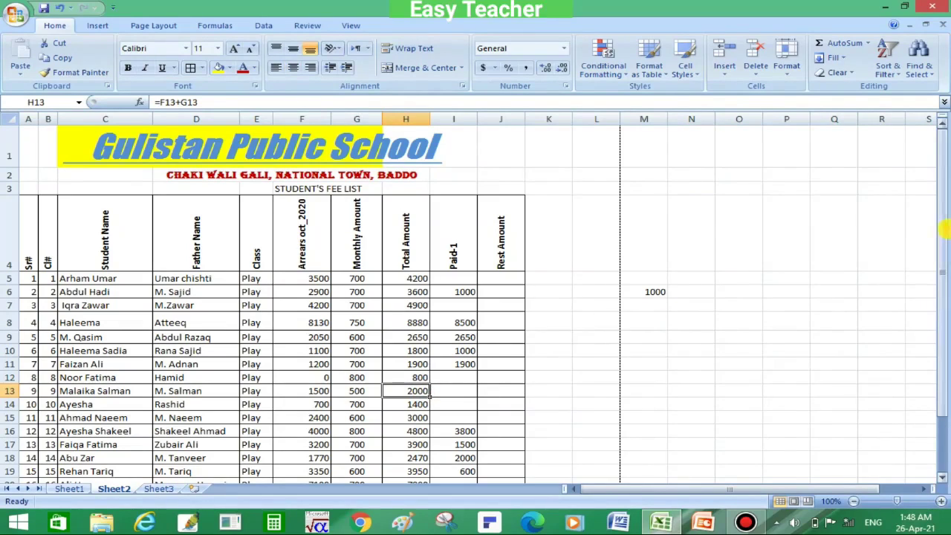
{"action": "left_click_drag", "start_coordinate": [942, 224], "coordinate": [942, 224]}
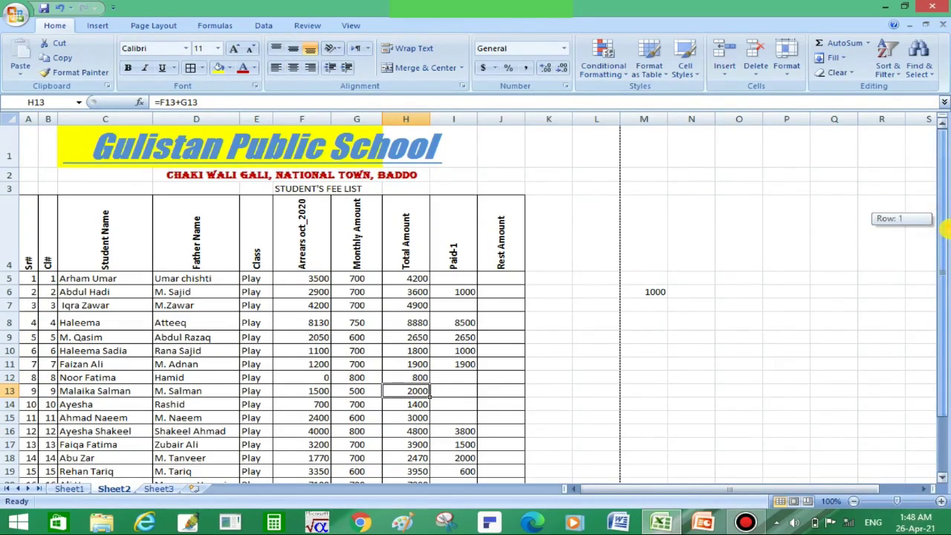
{"action": "left_click_drag", "start_coordinate": [942, 224], "coordinate": [942, 224]}
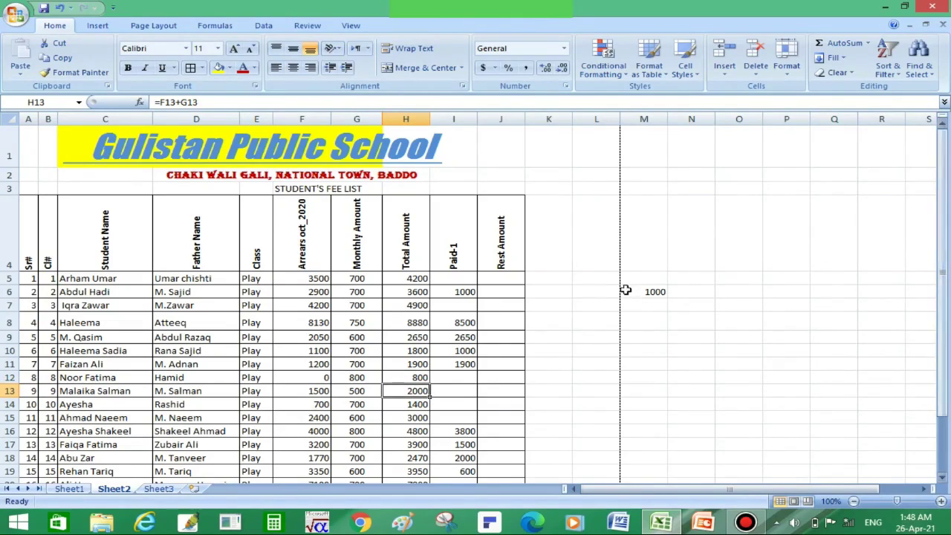
Examine the Paid-1 heading and compare the Total Amount, Paid-1 and Rest Amount cells in rows 5 and 6.
{"action": "left_click", "coordinate": [460, 243]}
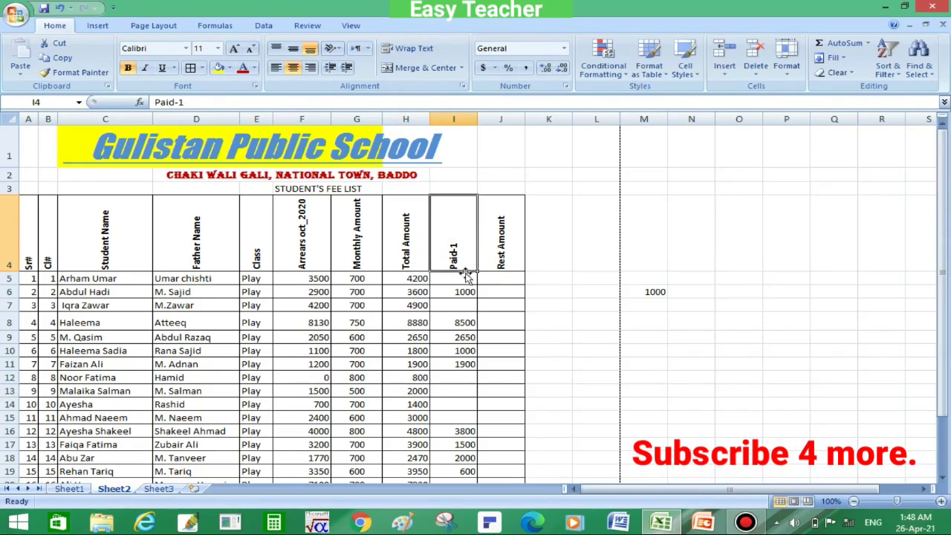
{"action": "left_click_drag", "start_coordinate": [943, 228], "coordinate": [943, 269]}
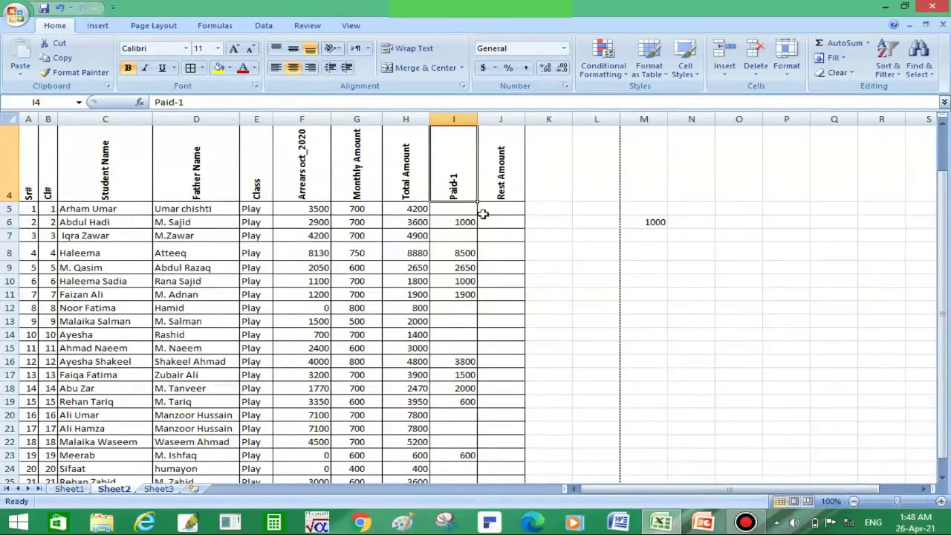
{"action": "left_click", "coordinate": [460, 212]}
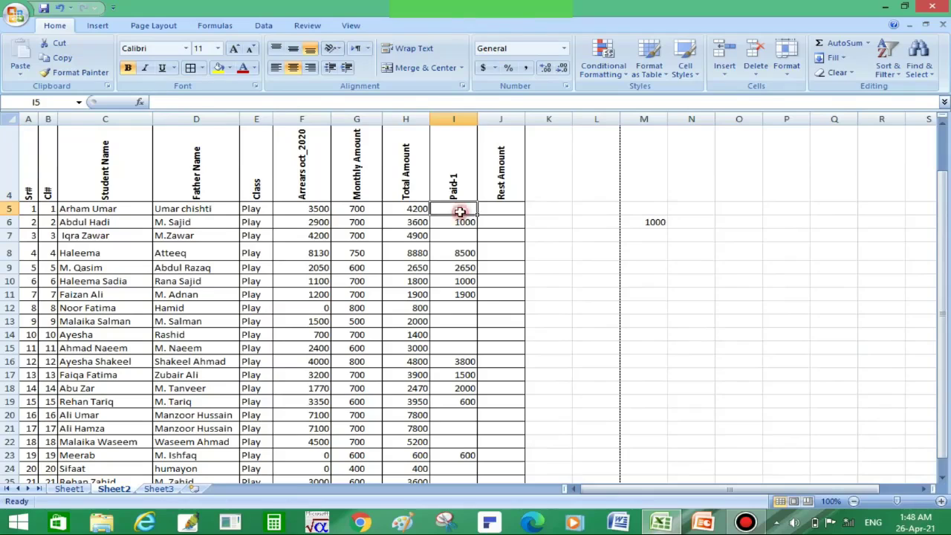
{"action": "left_click", "coordinate": [506, 211]}
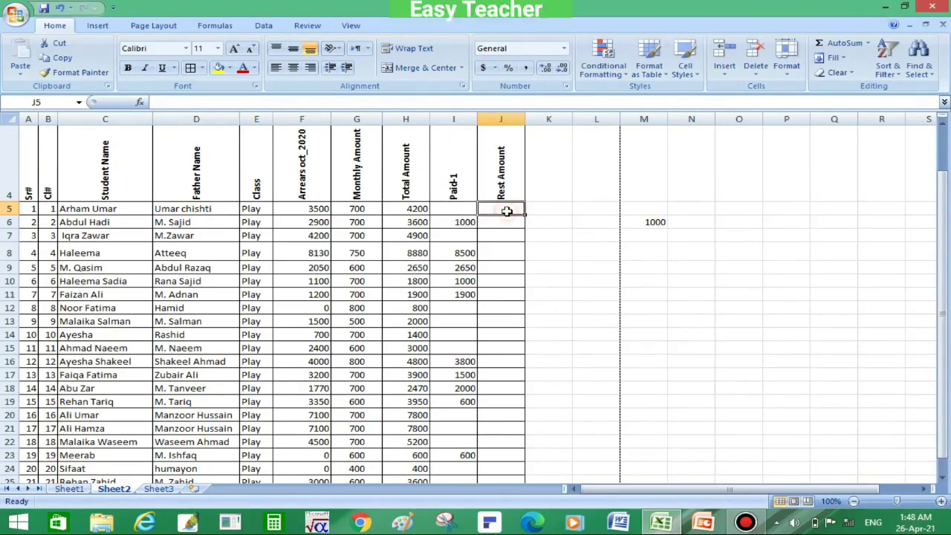
{"action": "left_click", "coordinate": [455, 225]}
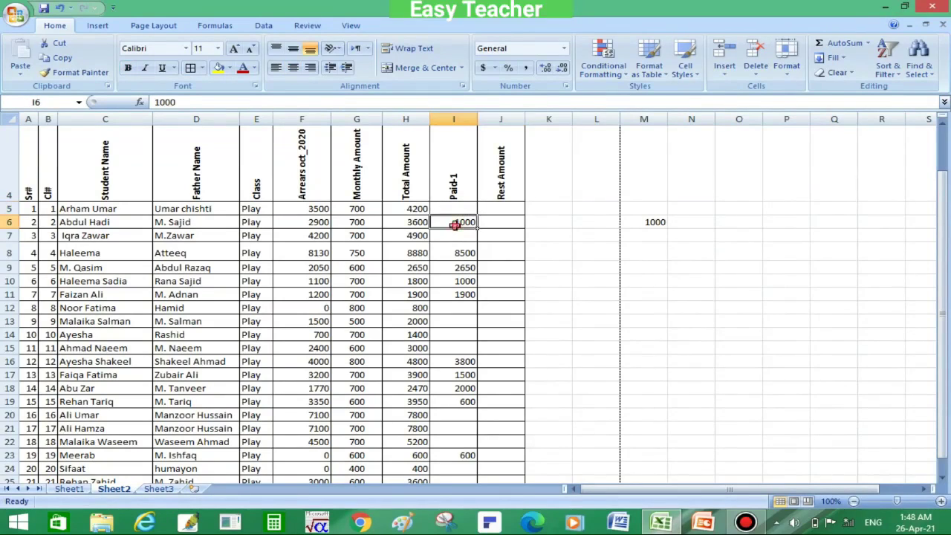
{"action": "left_click", "coordinate": [421, 225]}
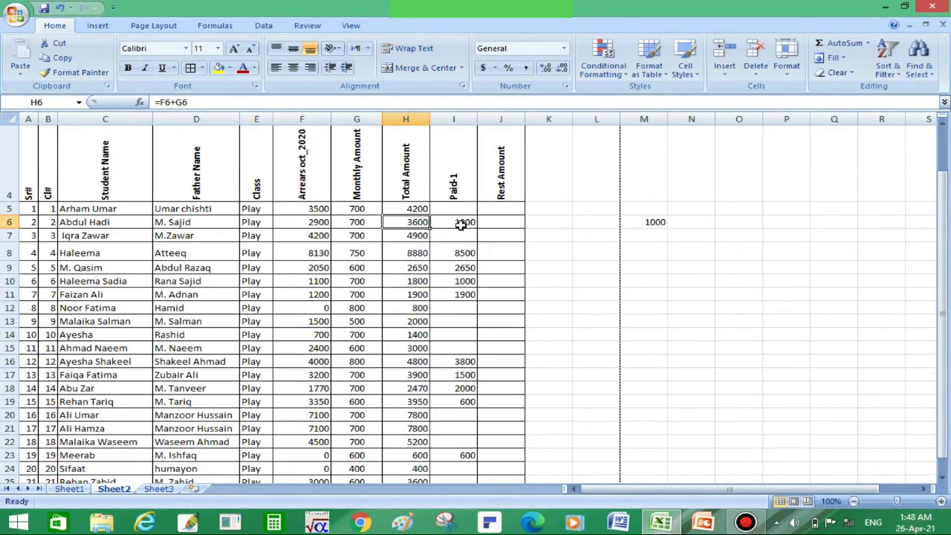
{"action": "left_click", "coordinate": [457, 223]}
{"action": "left_click", "coordinate": [504, 225]}
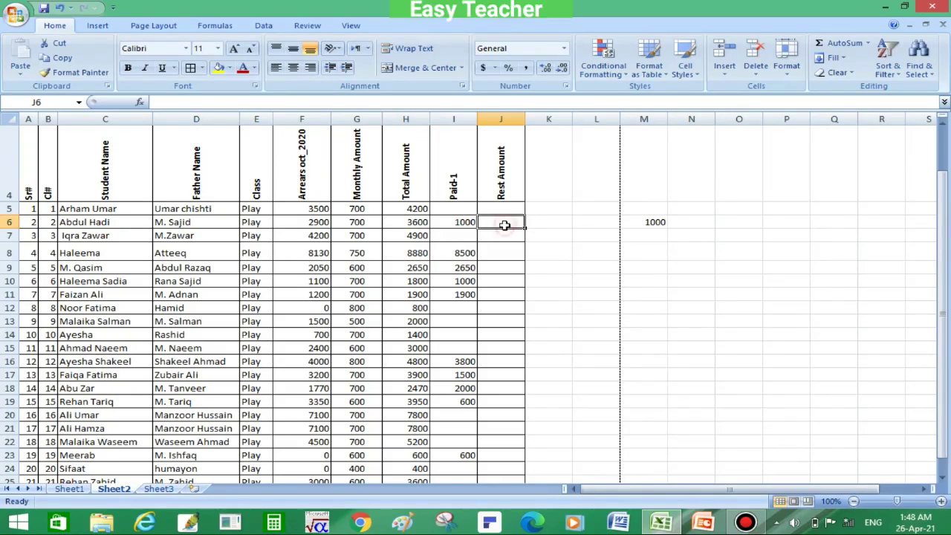
{"action": "left_click", "coordinate": [425, 225]}
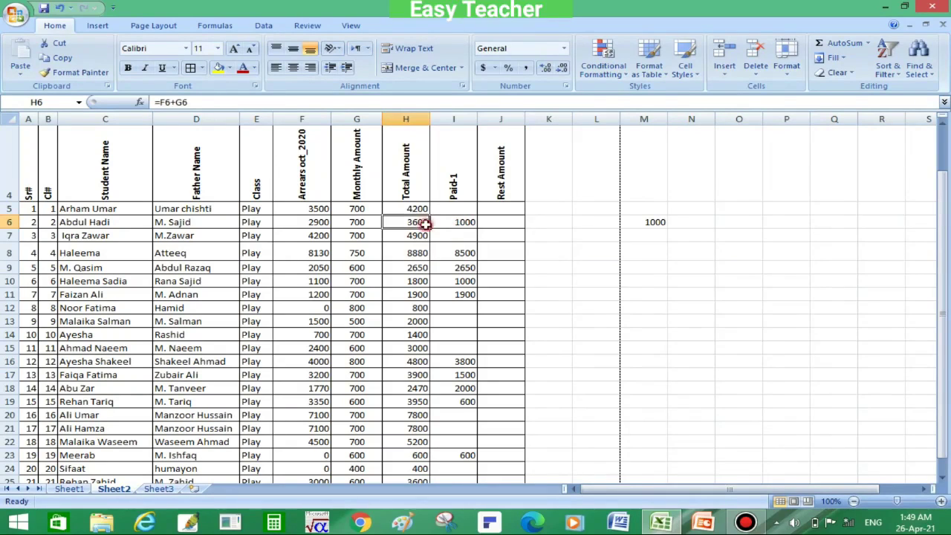
{"action": "left_click", "coordinate": [461, 224]}
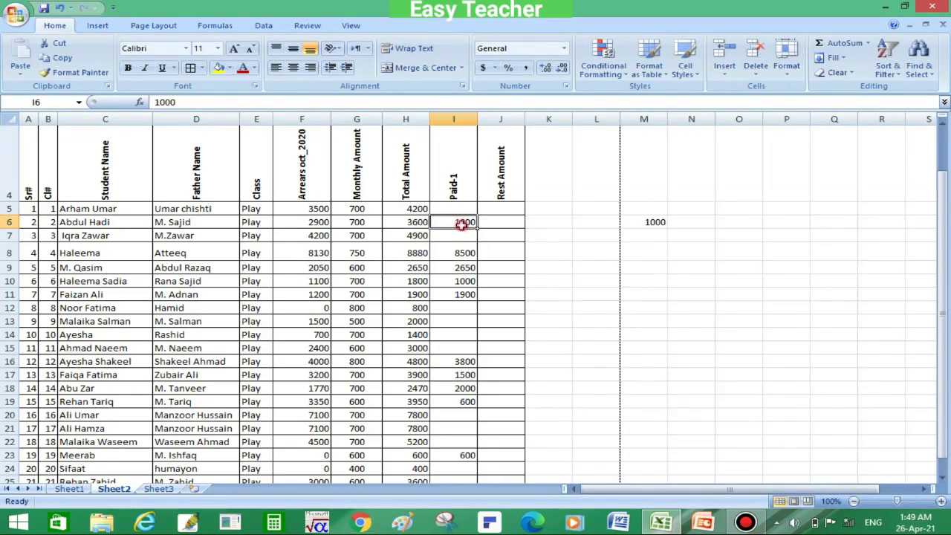
{"action": "left_click", "coordinate": [502, 222]}
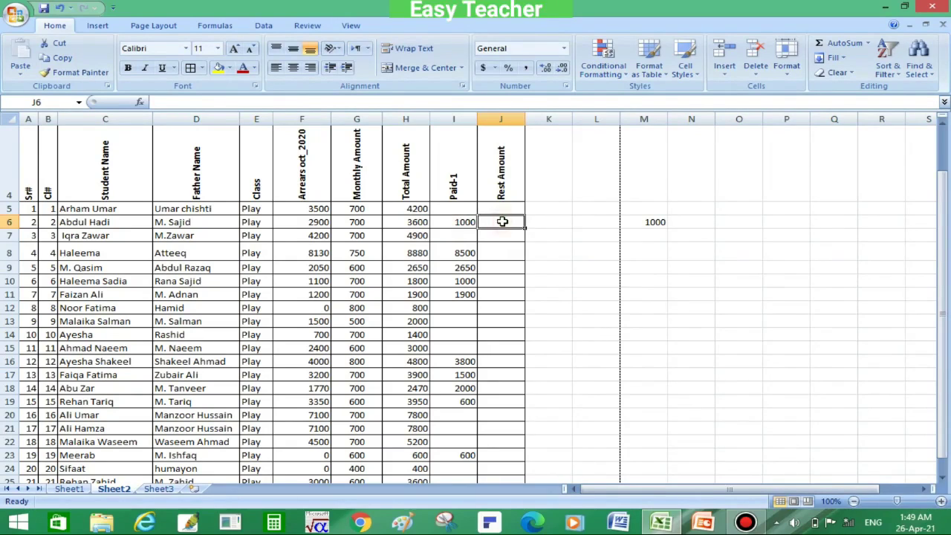
{"action": "left_click", "coordinate": [551, 223]}
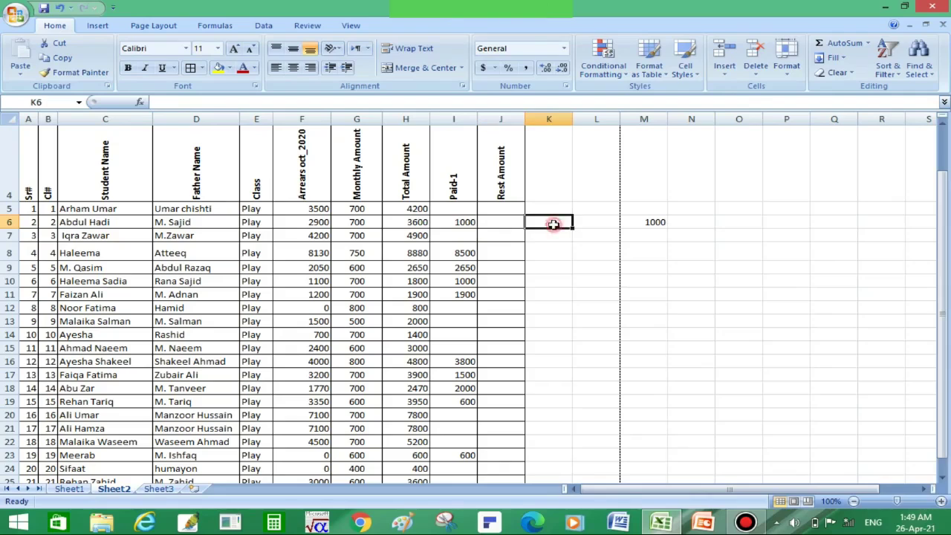
Enter the formula =h5-i5 in J5 to subtract the first student's paid amount from the total amount.
{"action": "left_click", "coordinate": [508, 209]}
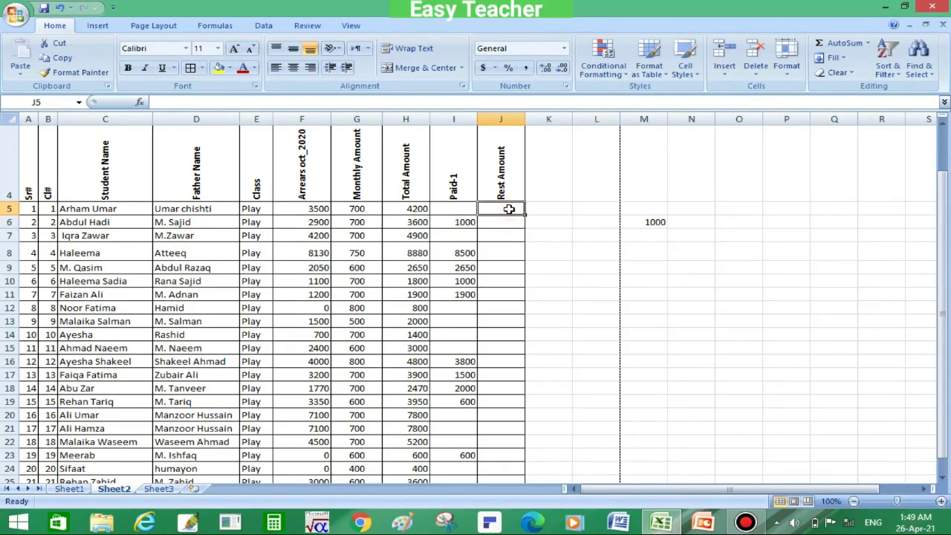
{"action": "left_click", "coordinate": [418, 209]}
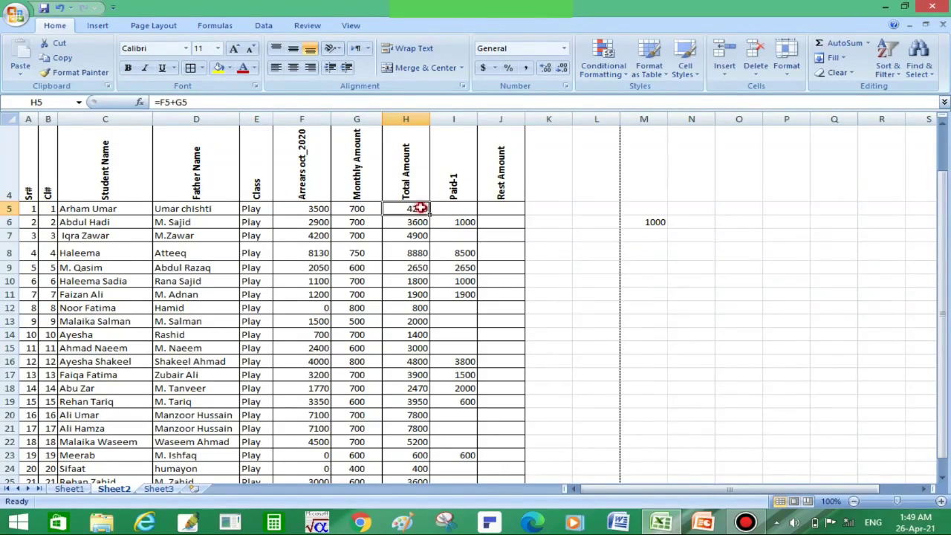
{"action": "left_click", "coordinate": [457, 213]}
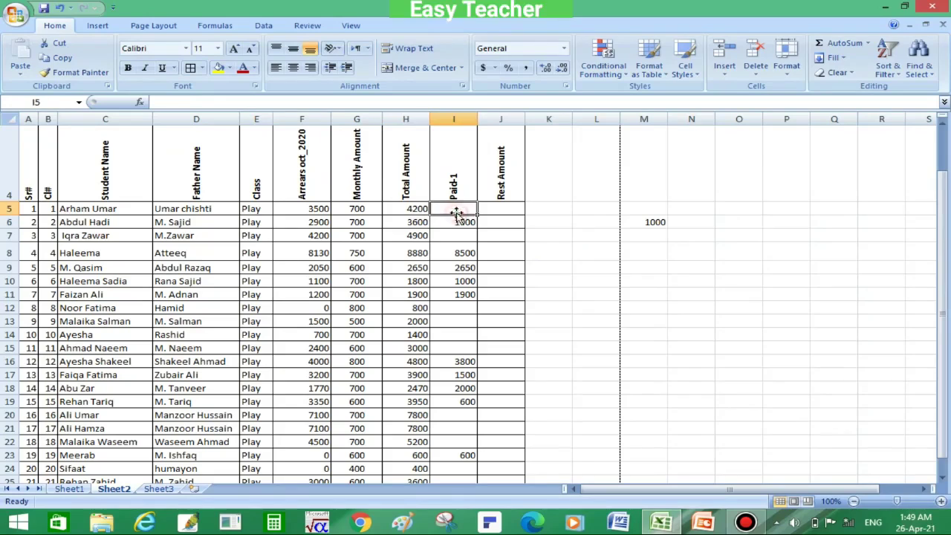
{"action": "left_click", "coordinate": [415, 209]}
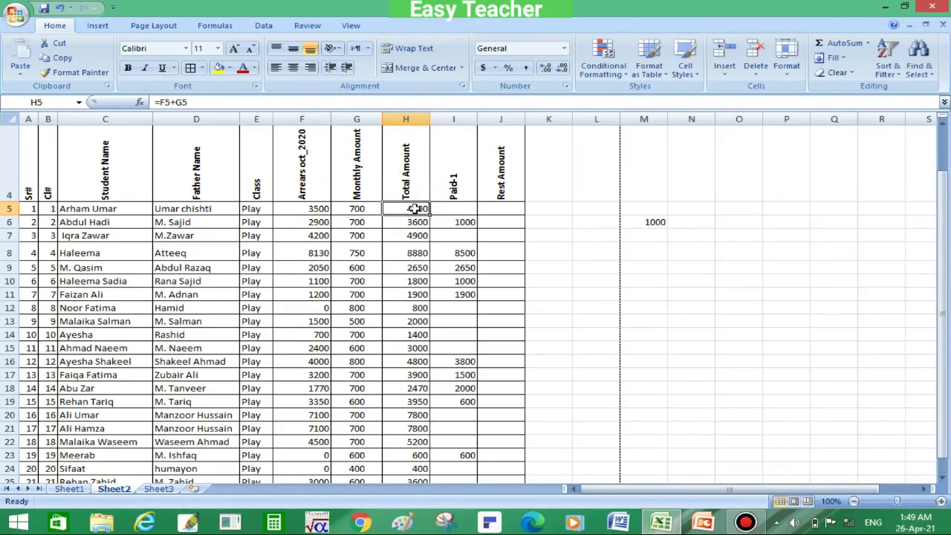
{"action": "left_click", "coordinate": [494, 209]}
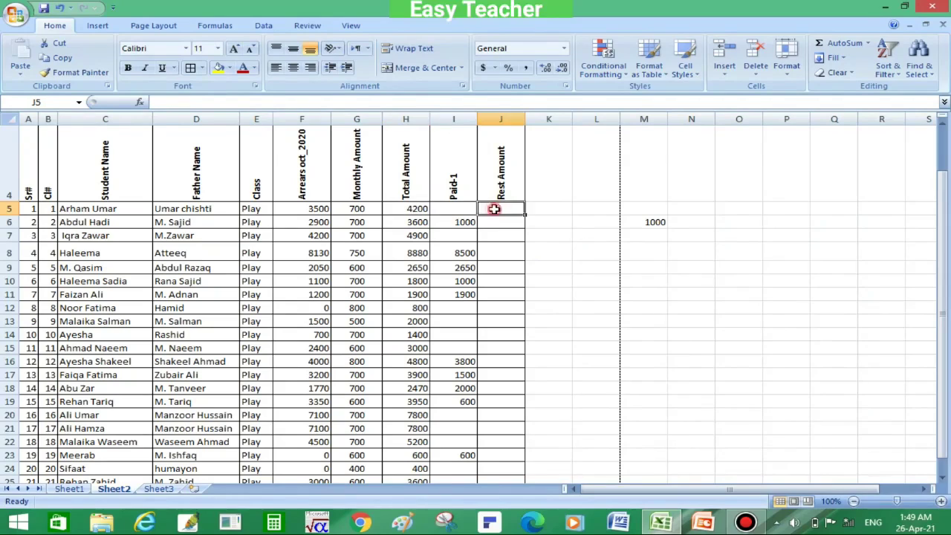
{"action": "type", "text": "="}
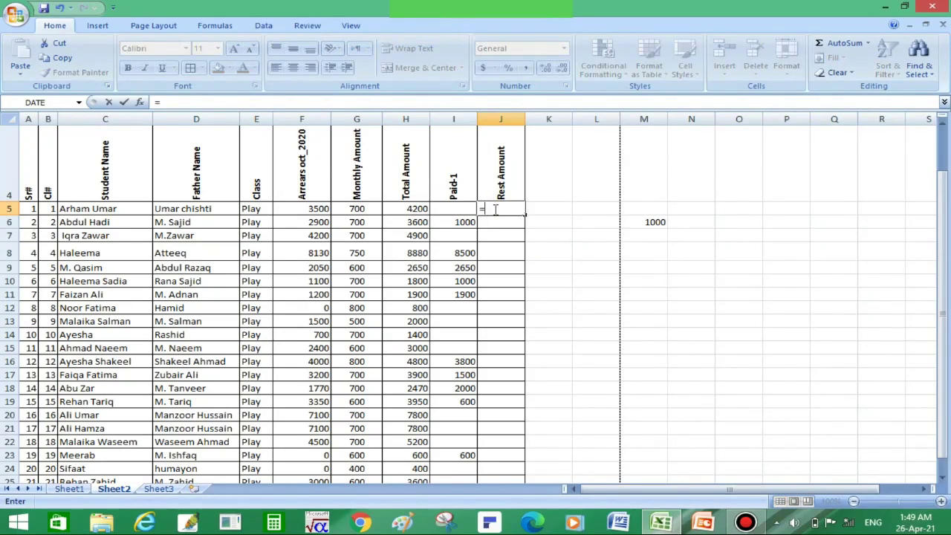
{"action": "type", "text": "h5-i"}
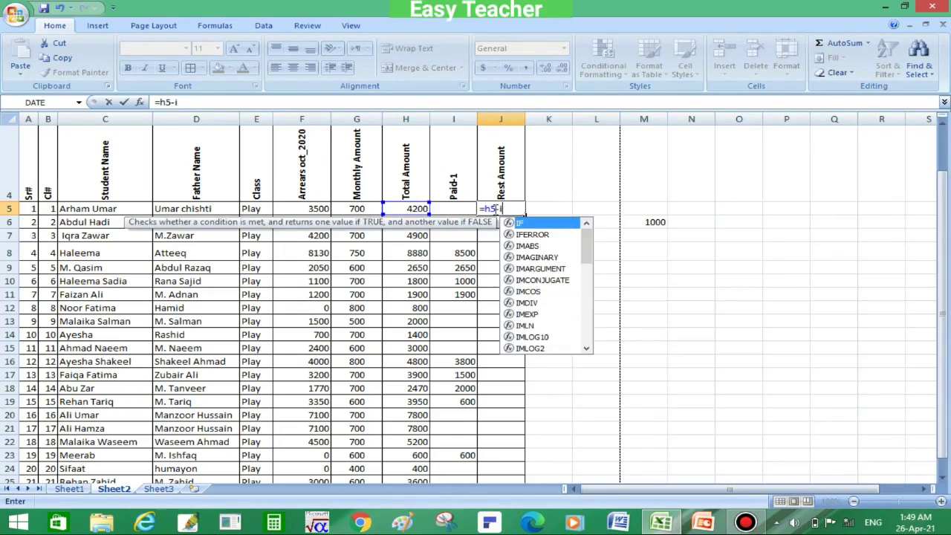
{"action": "type", "text": "5"}
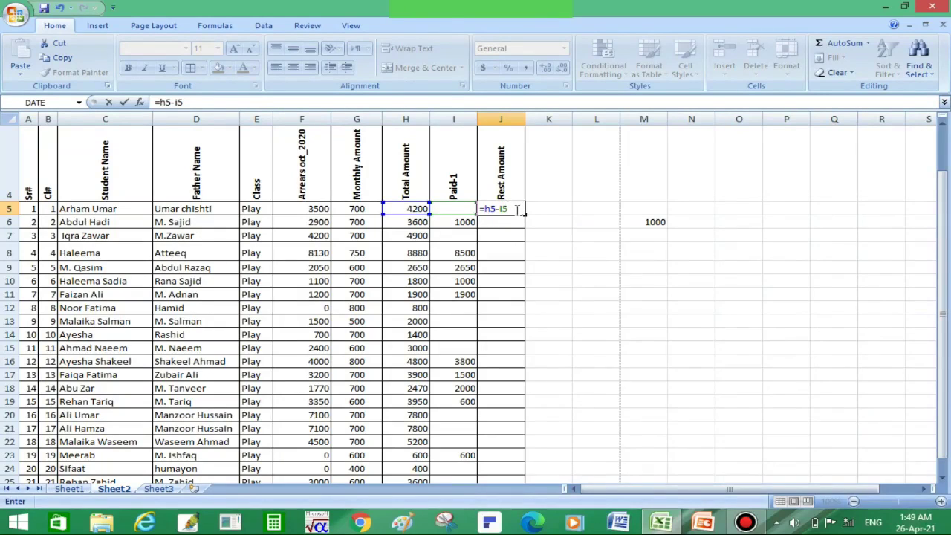
{"action": "key", "text": "Return"}
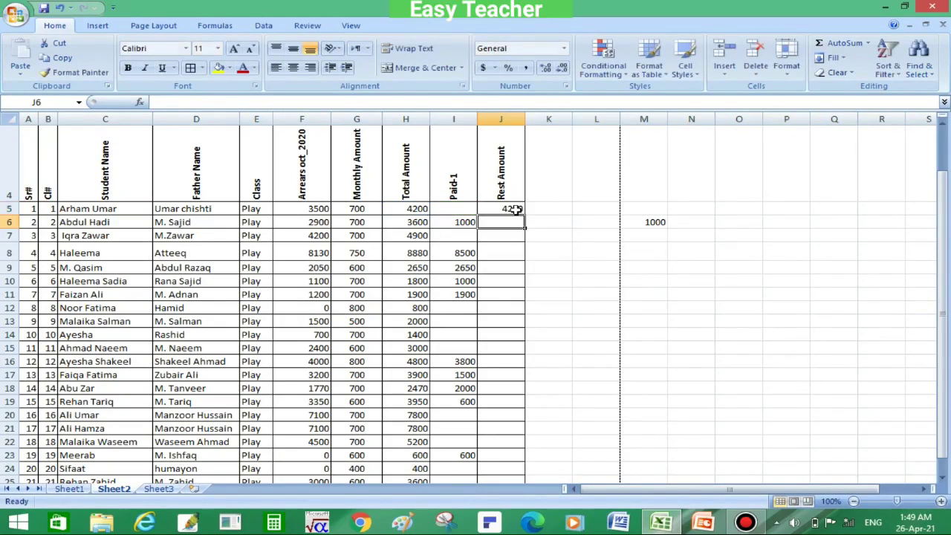
Review the Rest Amount formula in J5 against the Paid-1 cells in rows 5 and 6.
{"action": "left_click", "coordinate": [464, 208]}
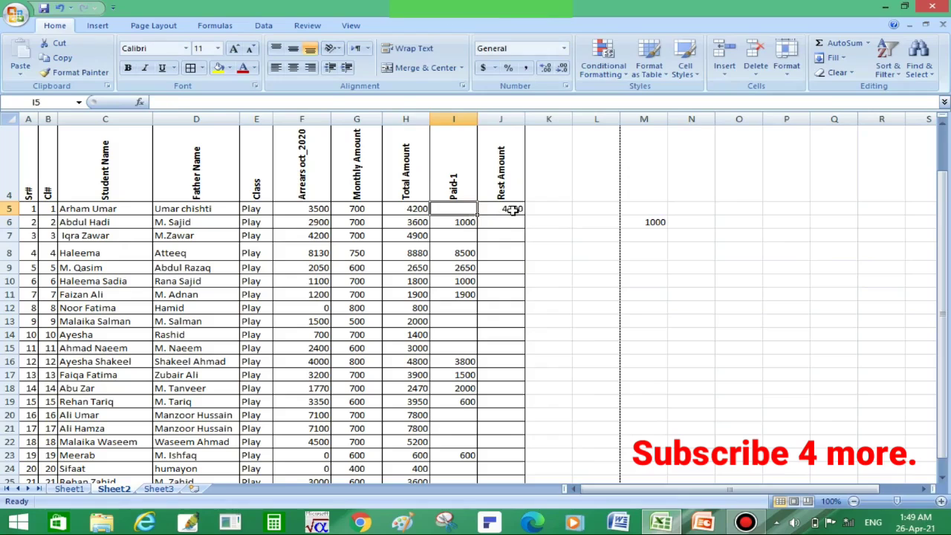
{"action": "left_click", "coordinate": [511, 209]}
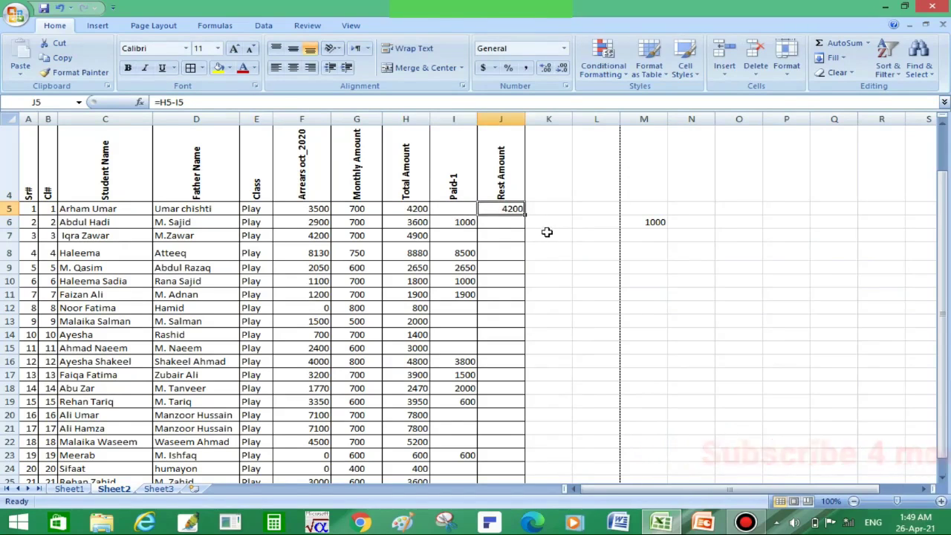
{"action": "left_click", "coordinate": [466, 224]}
{"action": "left_click", "coordinate": [500, 209]}
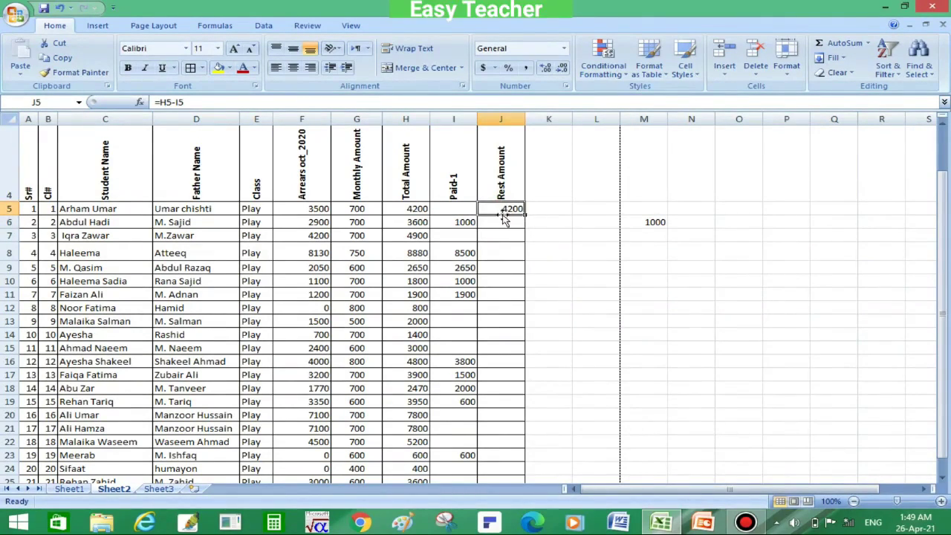
{"action": "double_click", "coordinate": [500, 209]}
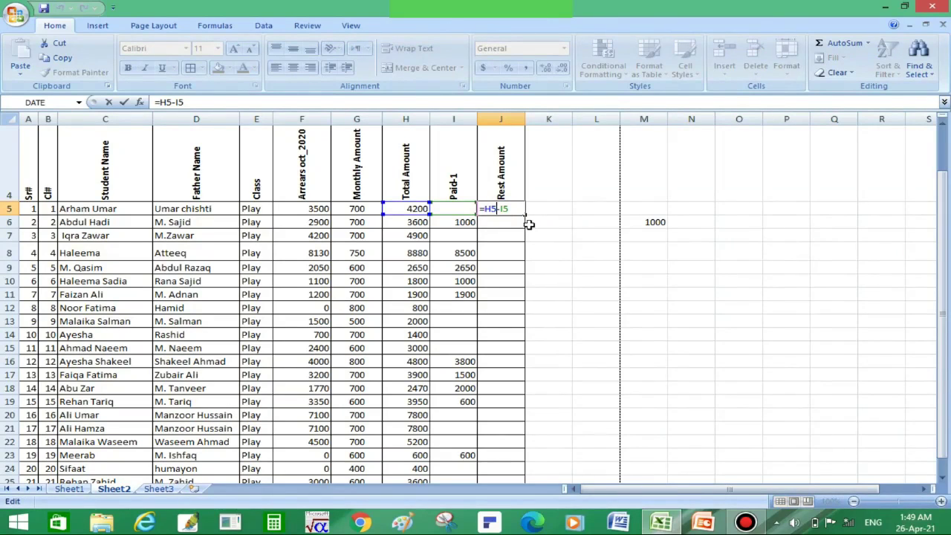
{"action": "key", "text": "Return"}
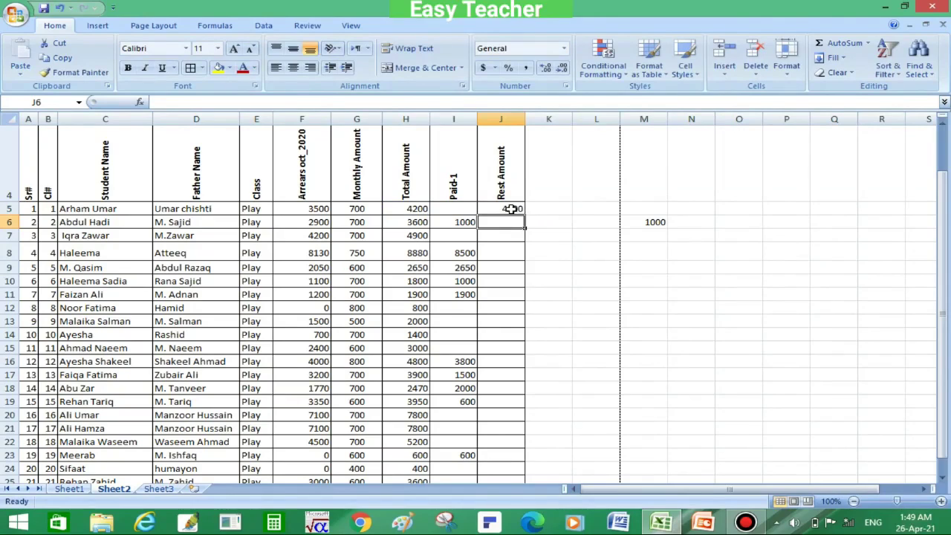
Fill the Rest Amount formula from J5 down to J25 for all students.
{"action": "left_click", "coordinate": [505, 209]}
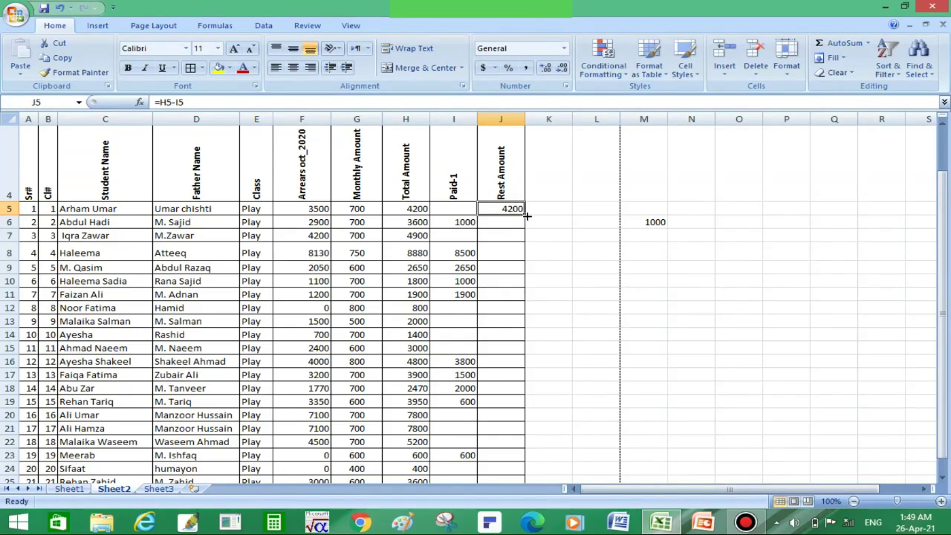
{"action": "left_click_drag", "start_coordinate": [525, 216], "coordinate": [525, 216]}
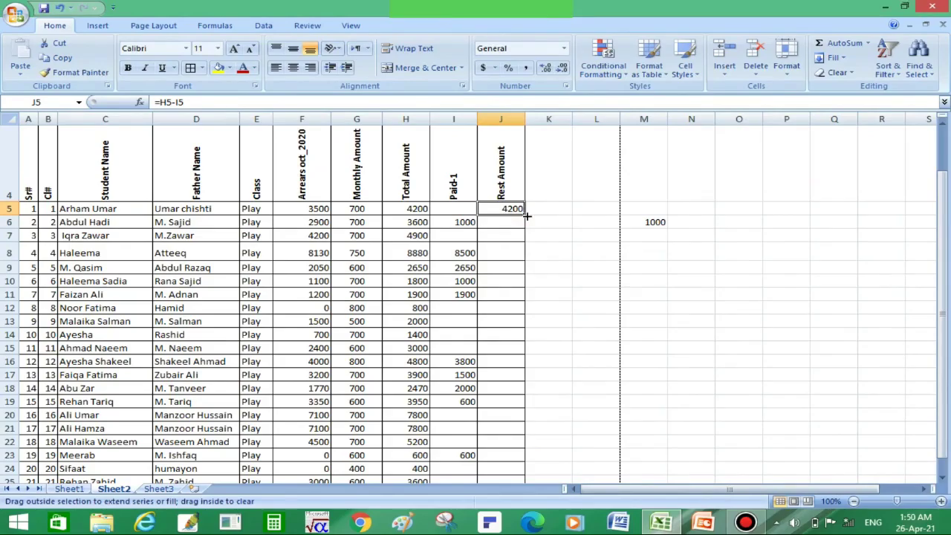
{"action": "left_click_drag", "start_coordinate": [525, 215], "coordinate": [530, 418]}
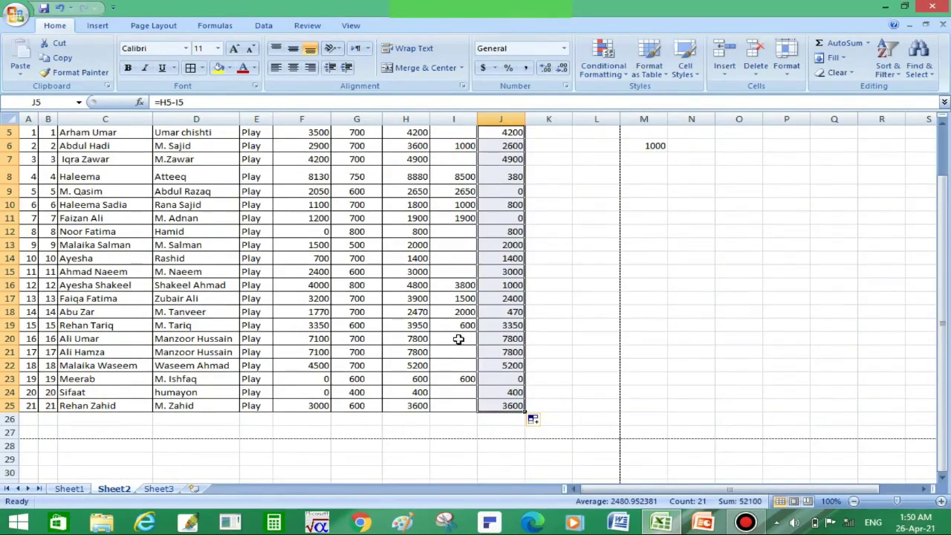
Check the Paid-1 and Rest Amount cells in rows 19 and 20 against the copied formula.
{"action": "left_click", "coordinate": [459, 325]}
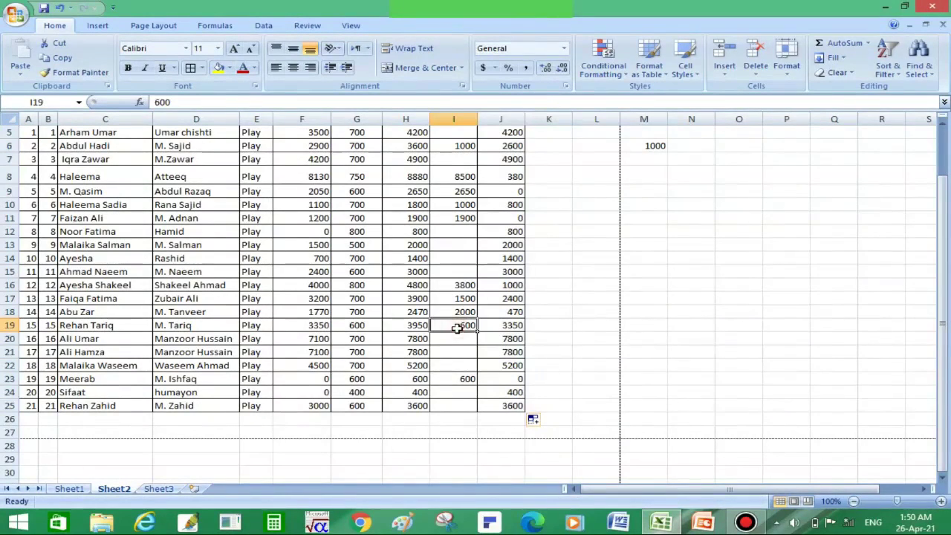
{"action": "left_click", "coordinate": [496, 327]}
{"action": "left_click", "coordinate": [471, 338]}
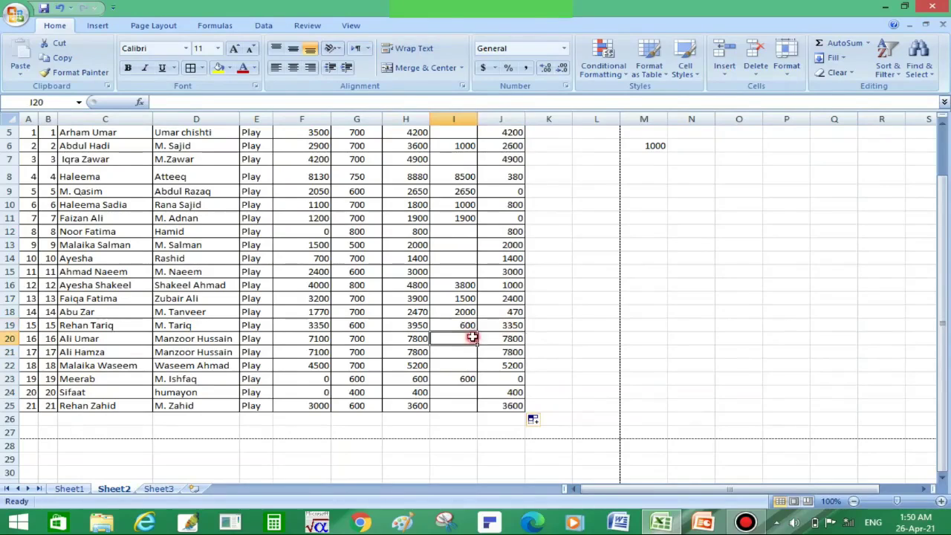
{"action": "left_click", "coordinate": [508, 339]}
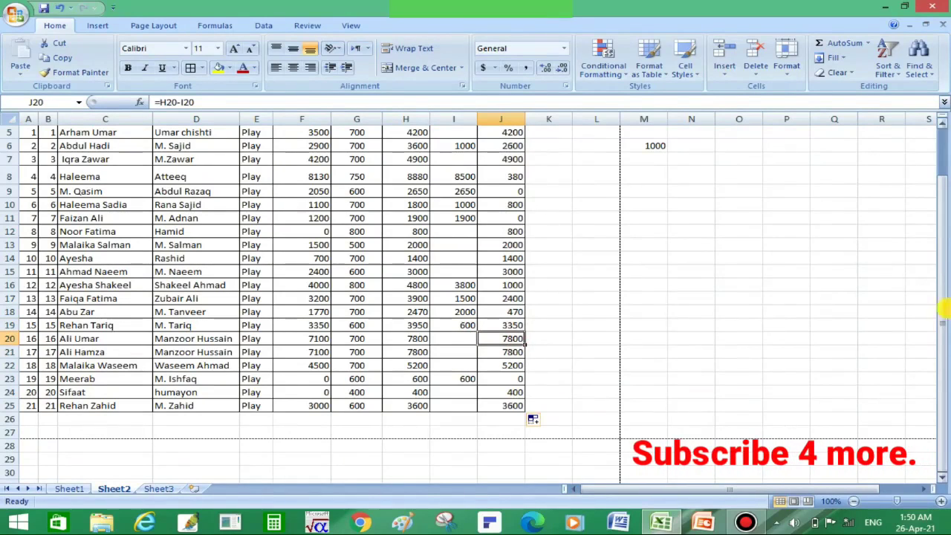
{"action": "left_click_drag", "start_coordinate": [942, 312], "coordinate": [930, 210]}
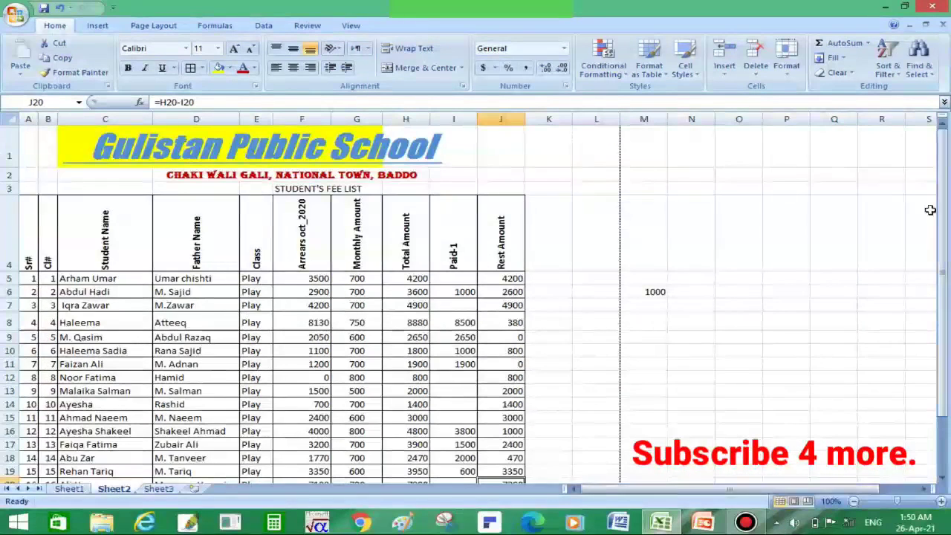